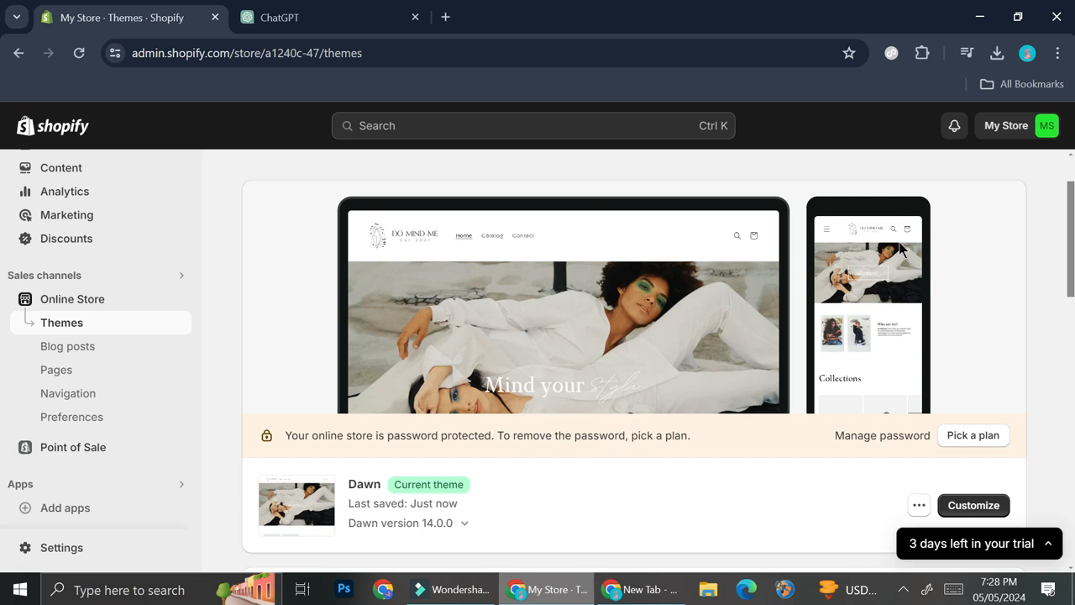
# - Open the online store's preview and examine the home page from the hero banner to the contact section and email sign-up
pyautogui.scroll(2, 944, 266)
pyautogui.click(966, 218)
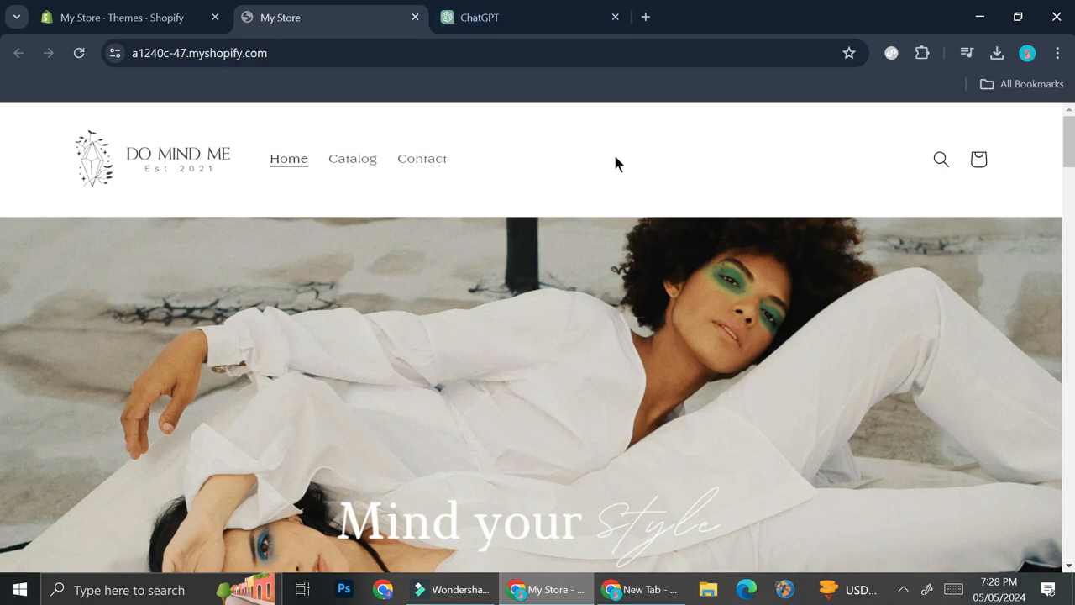
pyautogui.scroll(-1, 621, 168)
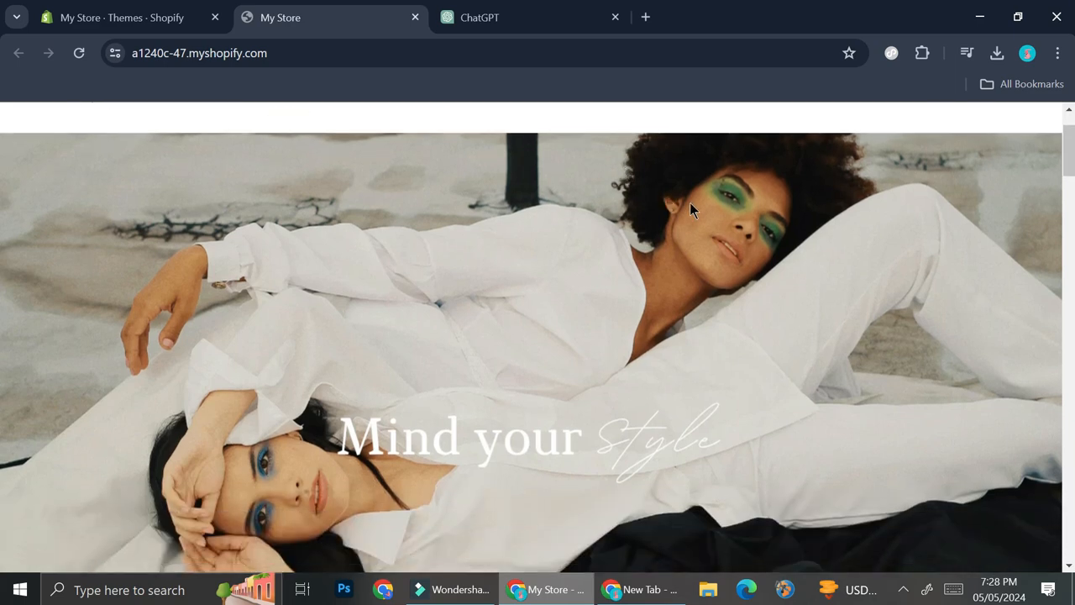
pyautogui.scroll(-1, 690, 202)
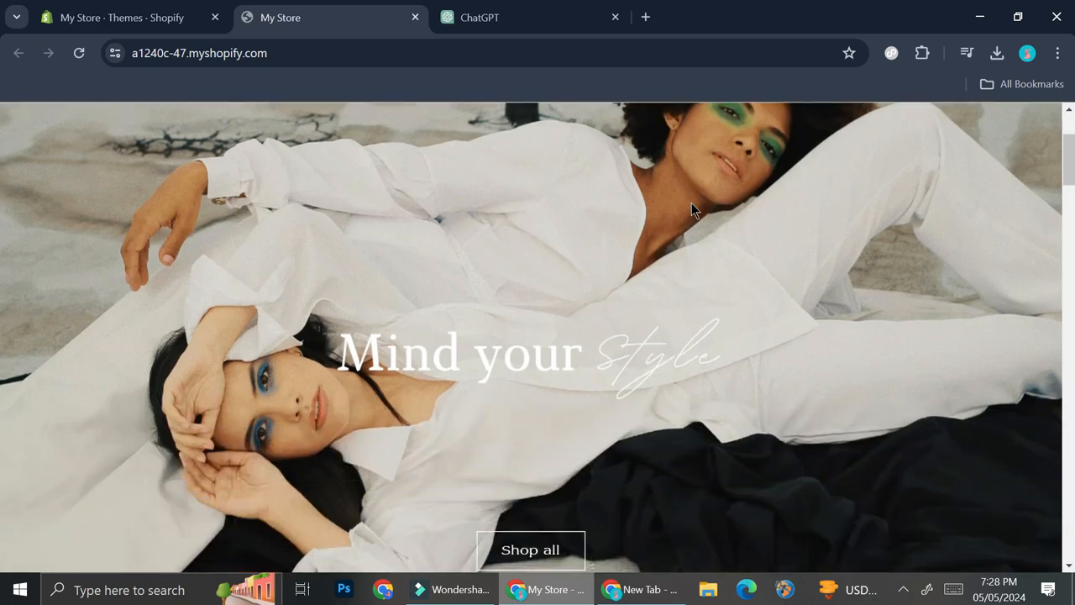
pyautogui.scroll(-2, 692, 210)
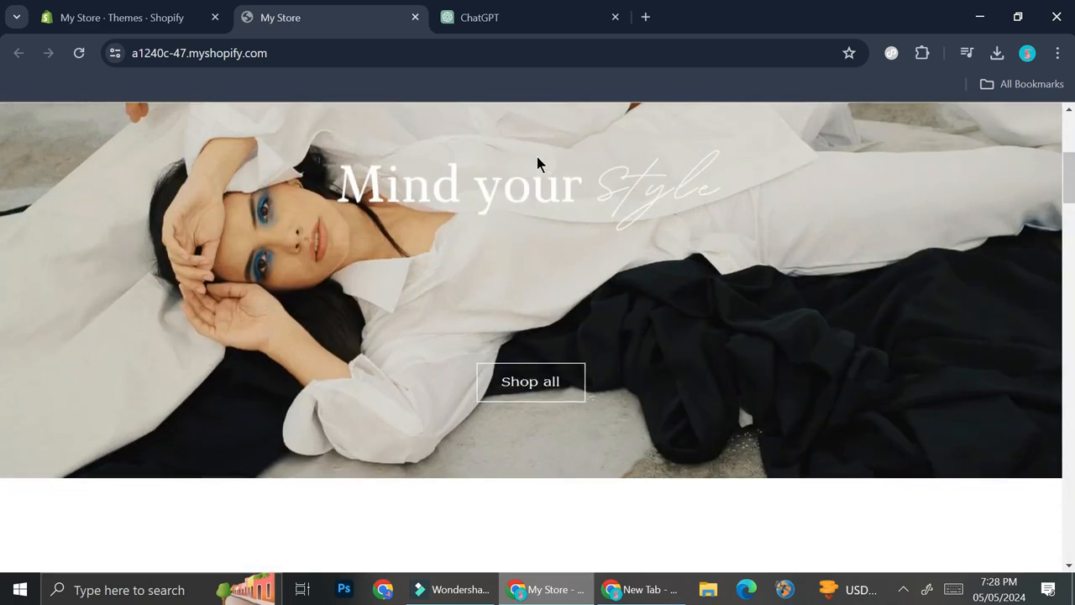
pyautogui.scroll(2, 538, 164)
pyautogui.scroll(-1, 468, 293)
pyautogui.scroll(-5, 479, 285)
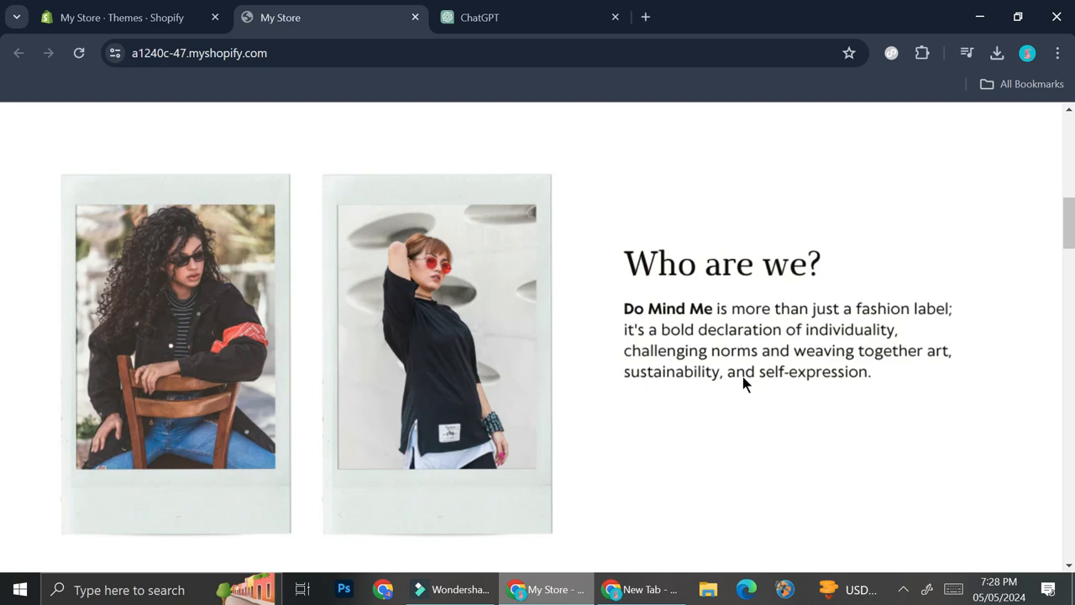
pyautogui.scroll(-2, 691, 317)
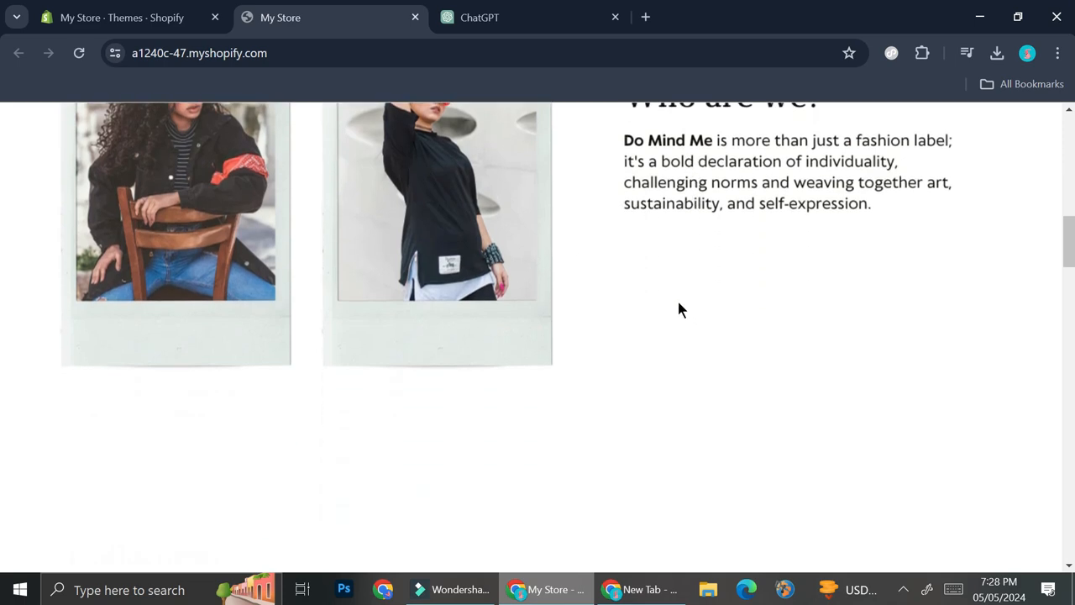
pyautogui.scroll(-4, 679, 307)
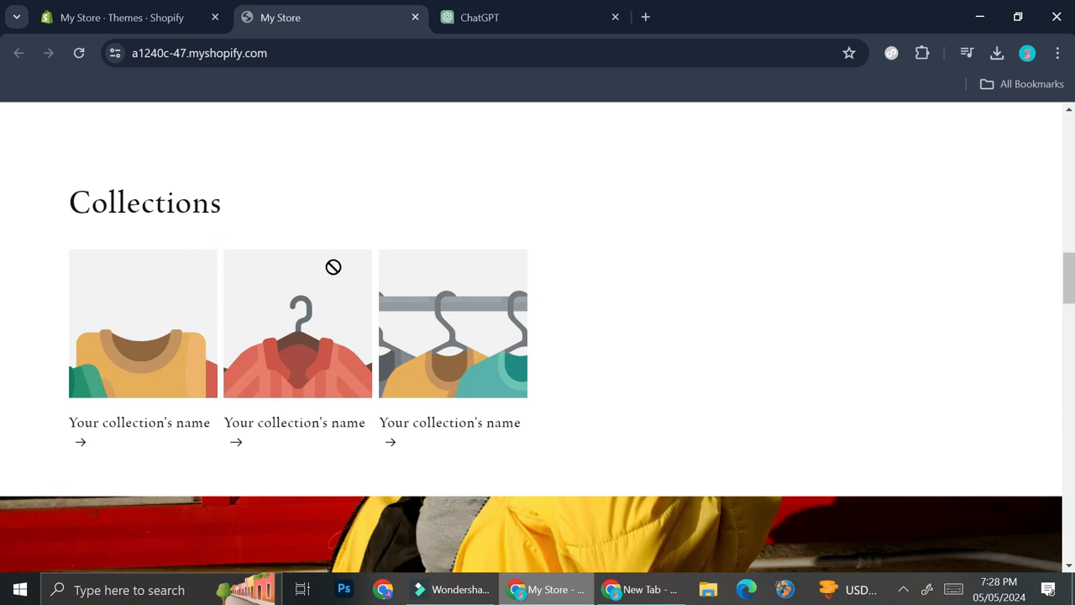
pyautogui.scroll(-4, 333, 267)
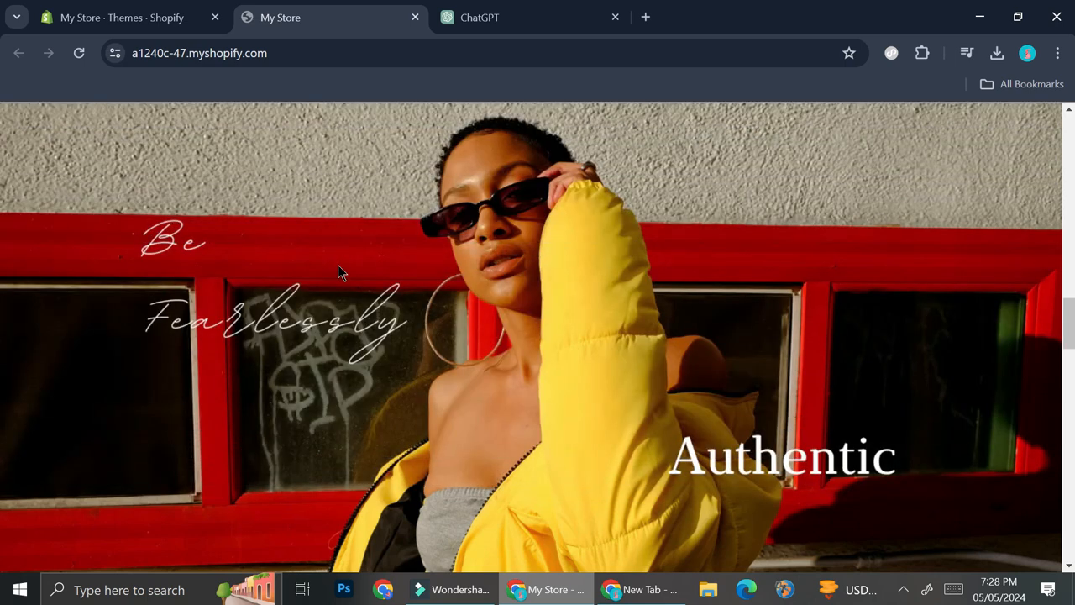
pyautogui.scroll(-2, 336, 269)
pyautogui.scroll(-3, 369, 267)
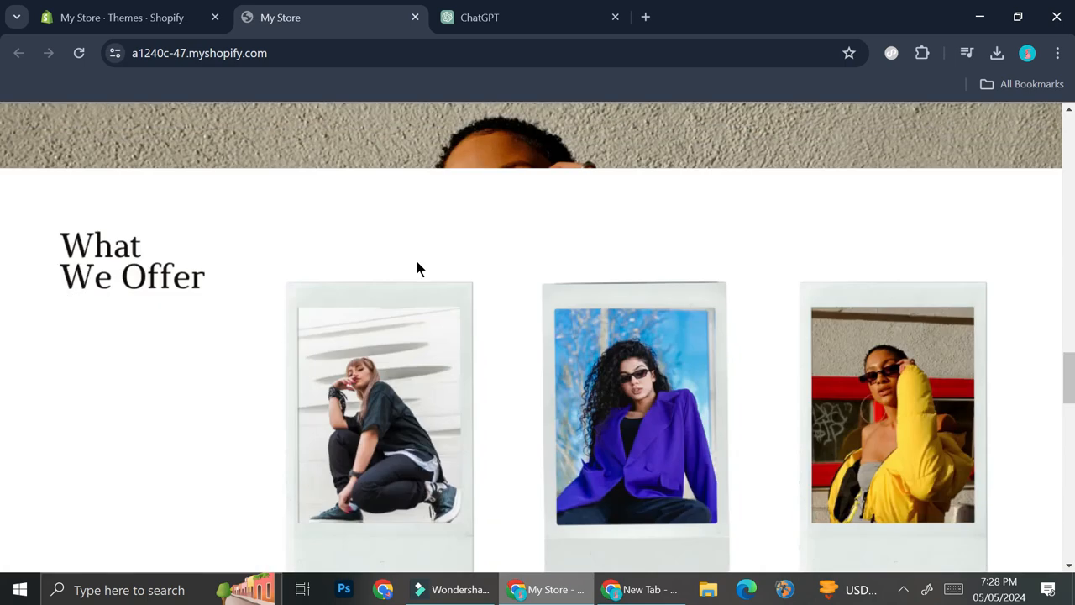
pyautogui.scroll(-1, 418, 266)
pyautogui.scroll(-2, 420, 262)
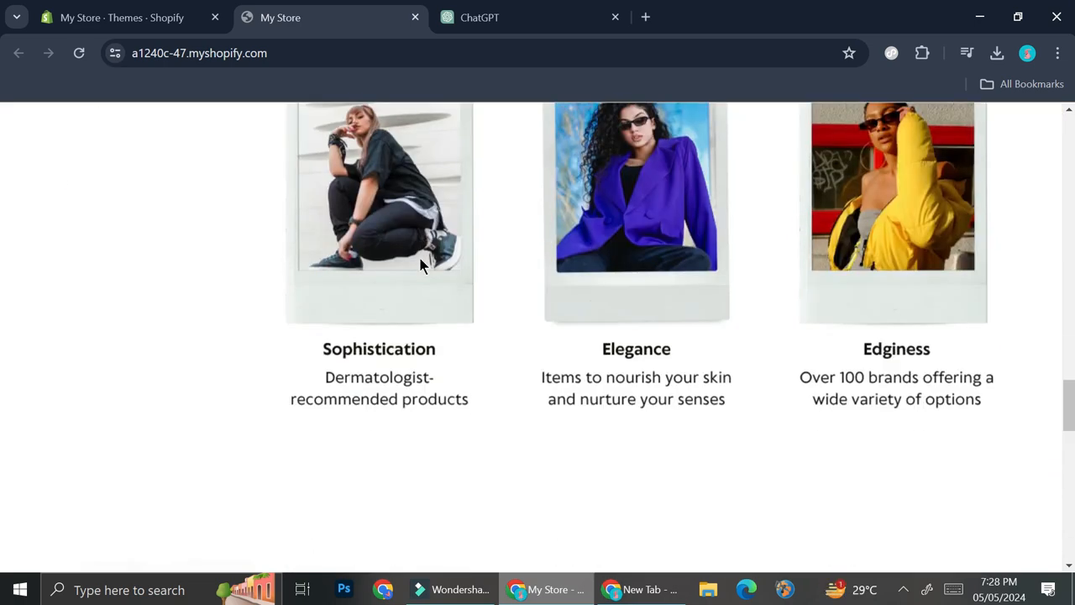
pyautogui.scroll(2, 219, 220)
pyautogui.scroll(-5, 501, 363)
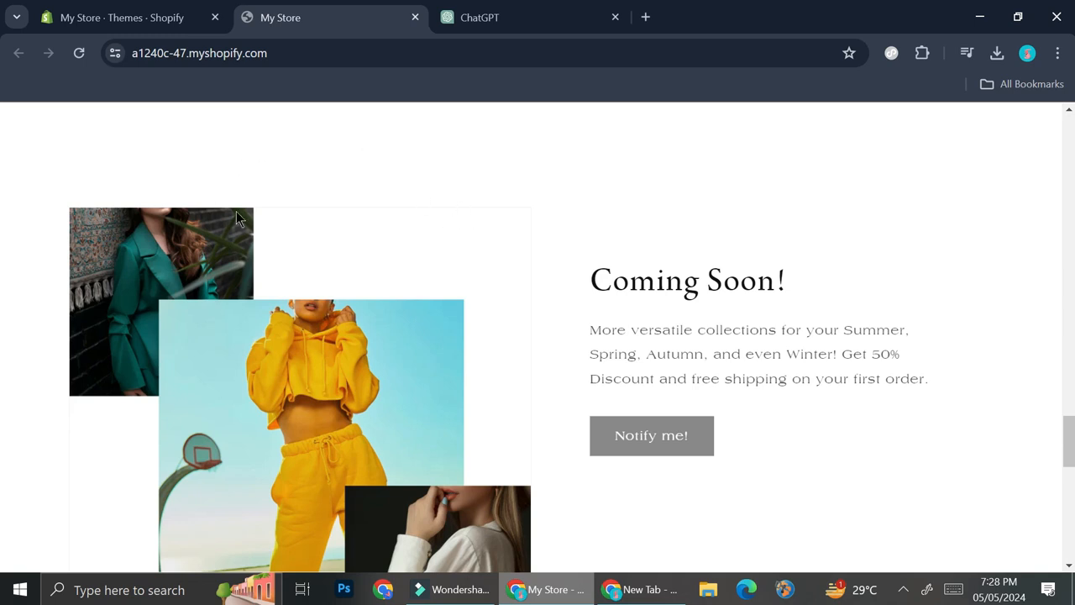
pyautogui.scroll(-1, 370, 267)
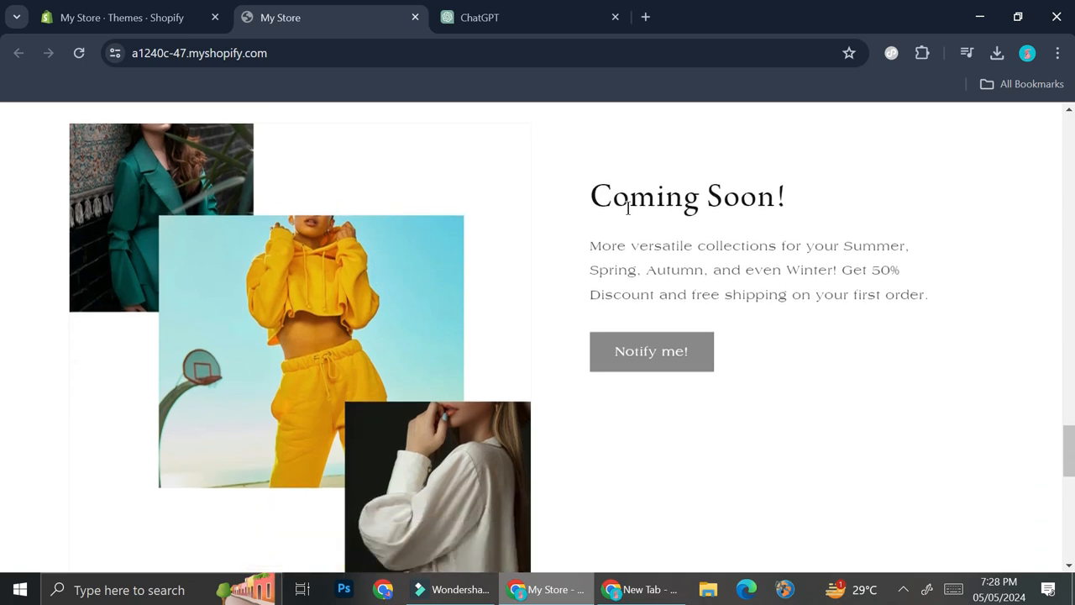
pyautogui.scroll(-2, 401, 240)
pyautogui.scroll(-4, 401, 239)
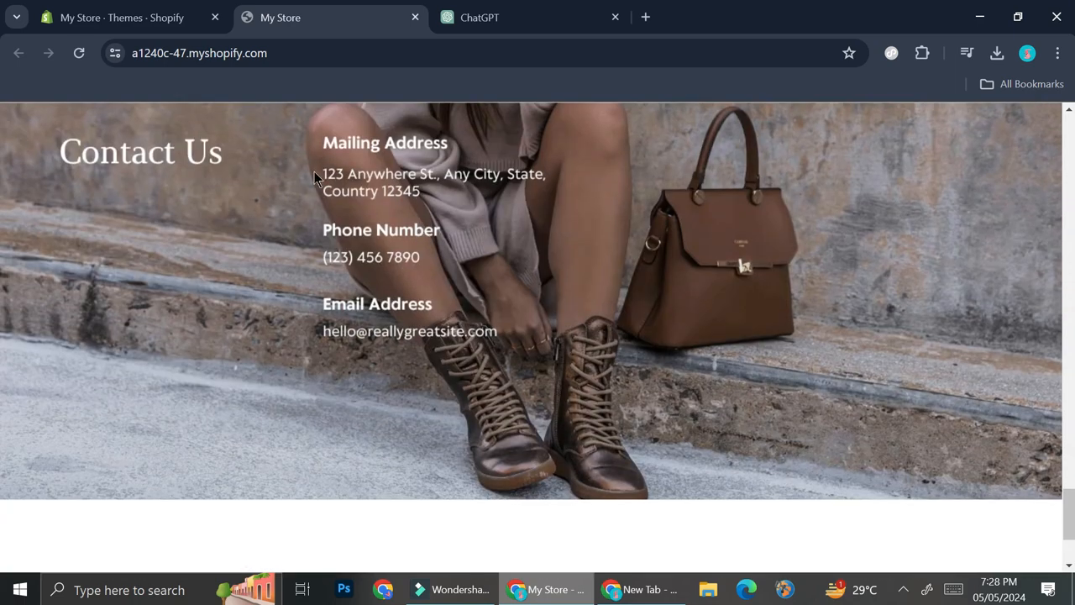
pyautogui.scroll(-2, 299, 194)
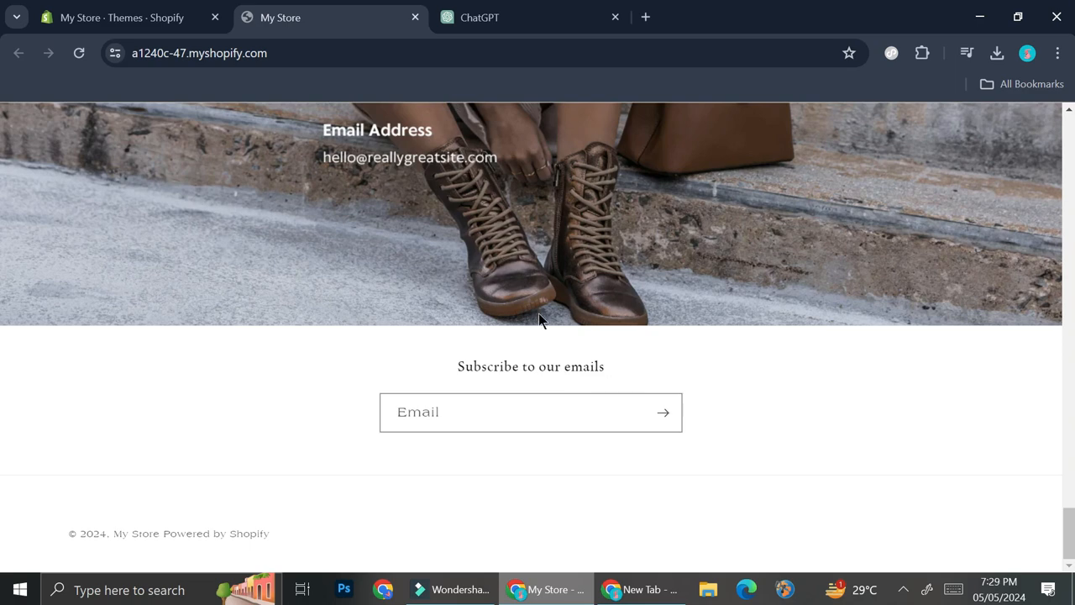
pyautogui.scroll(4, 539, 313)
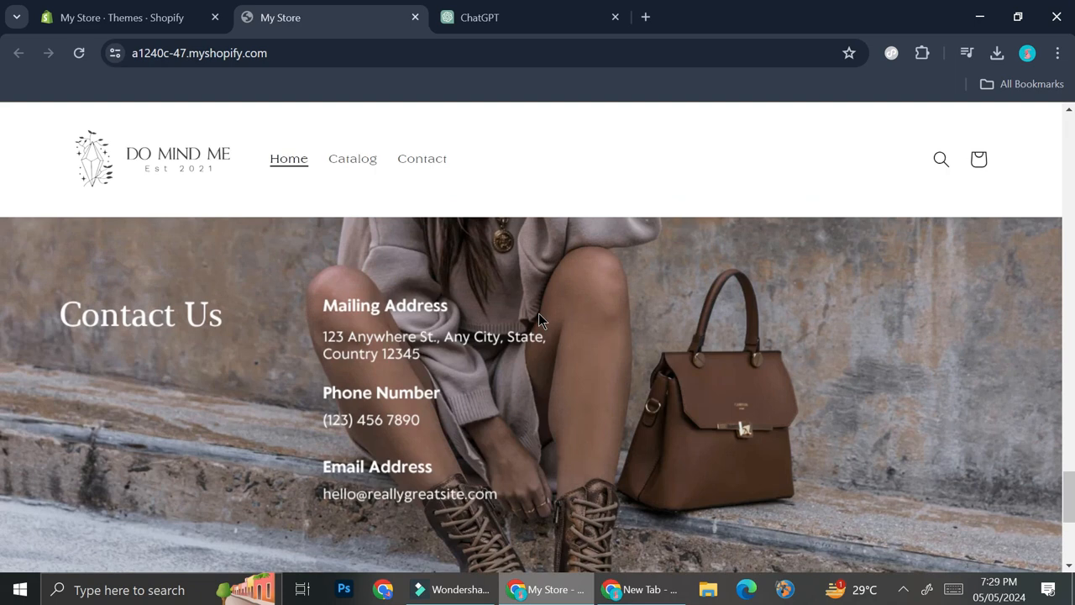
# - Return to the Shopify admin, glance at the CSV product import, and start adding a new product
pyautogui.click(130, 17)
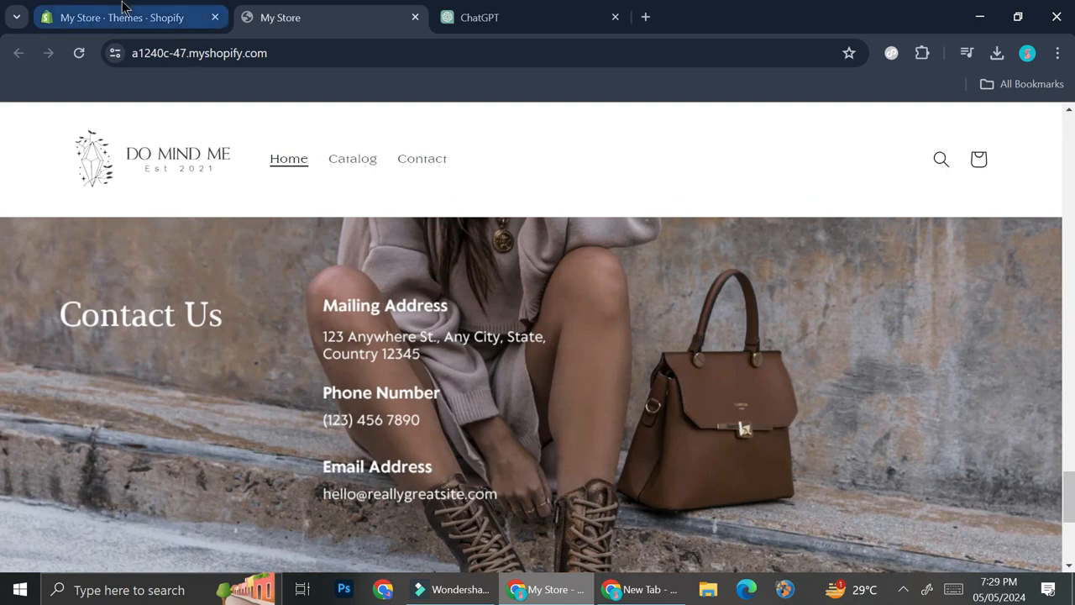
pyautogui.click(78, 133)
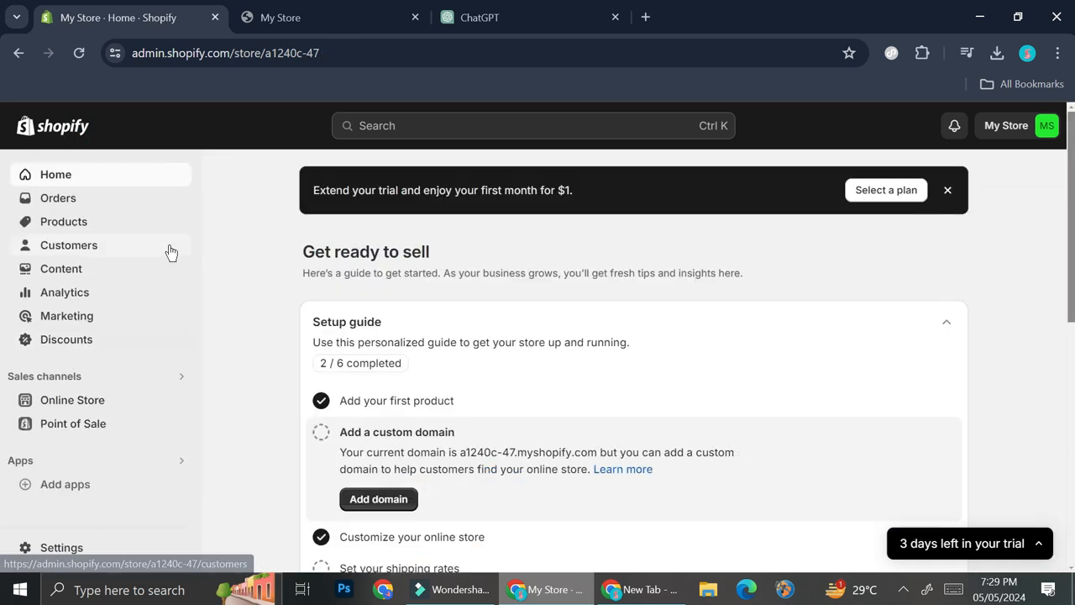
pyautogui.click(67, 227)
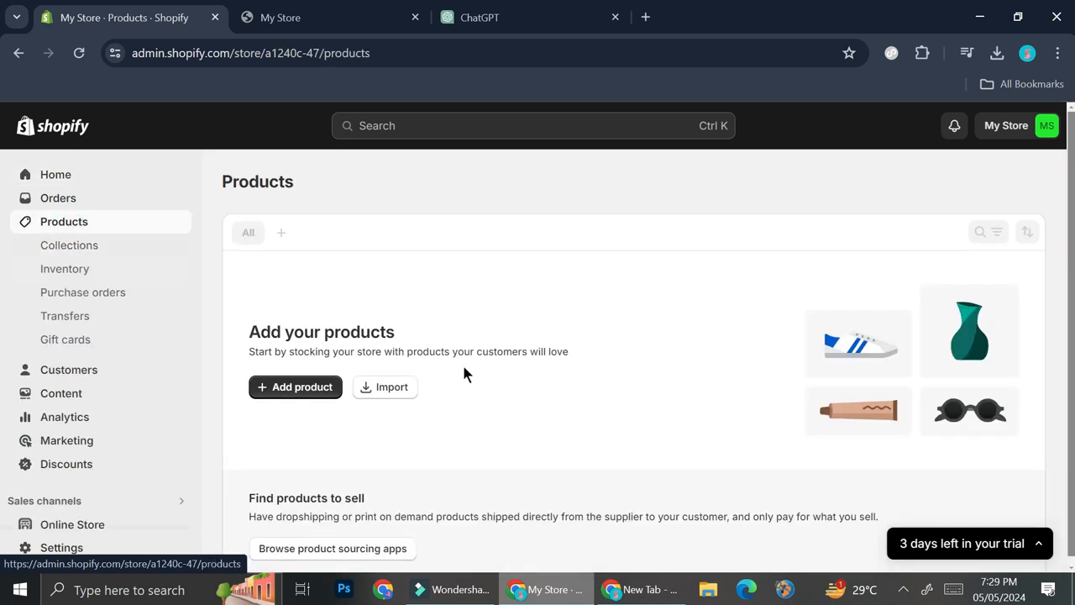
pyautogui.click(391, 388)
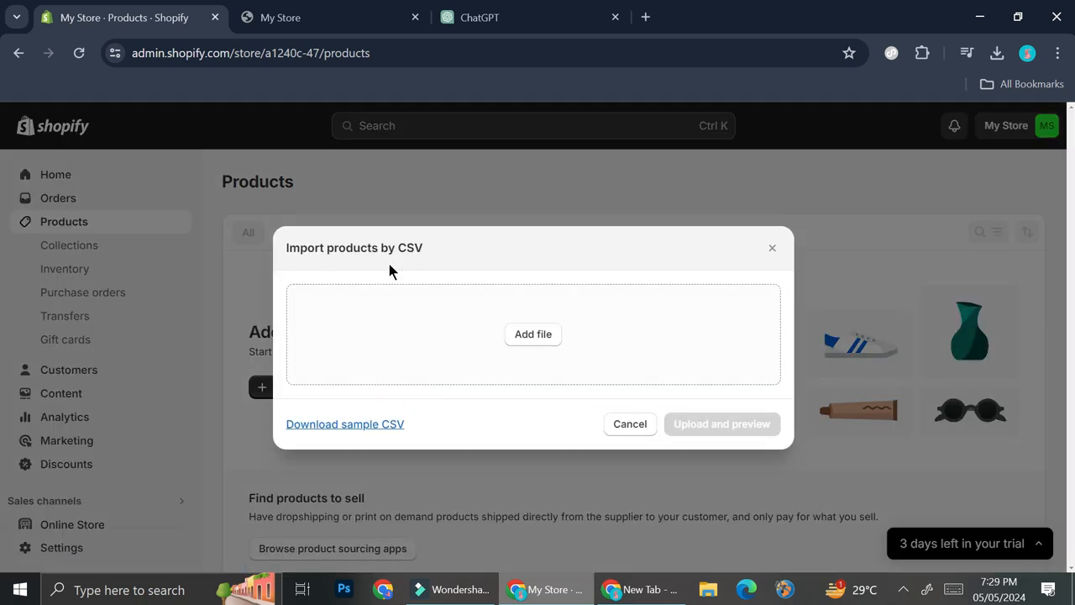
pyautogui.click(772, 248)
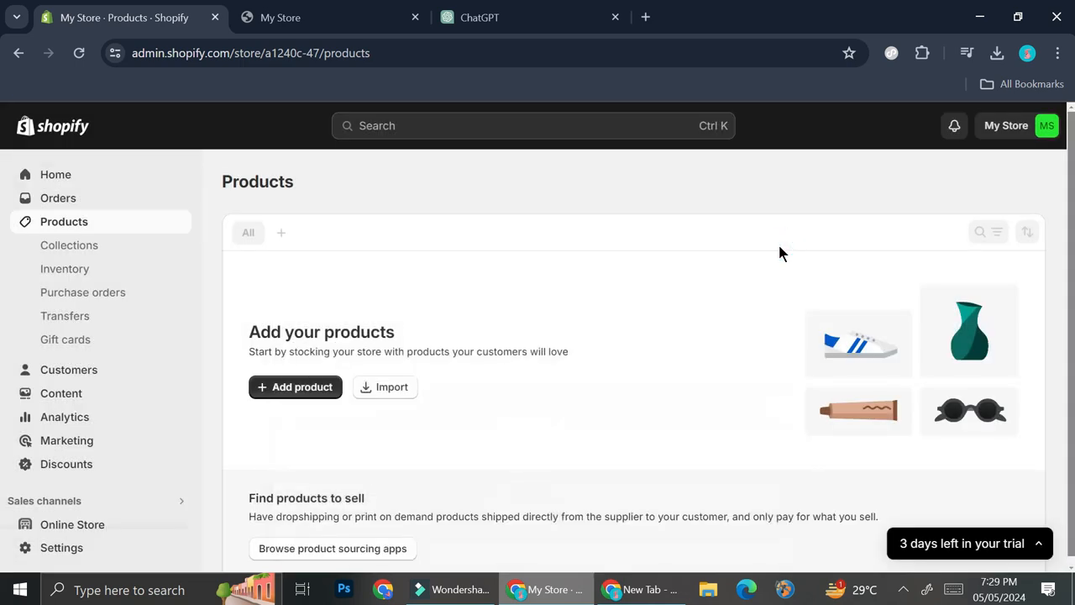
pyautogui.click(313, 389)
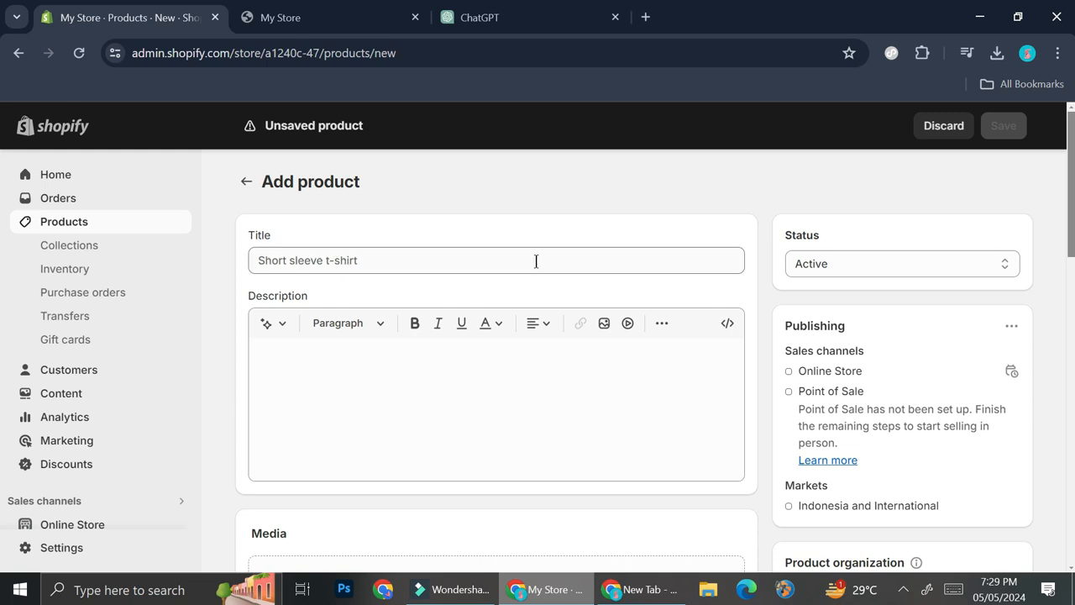
# - Review the new product form's media, pricing, inventory, shipping, variants and search engine listing sections
pyautogui.scroll(-1, 588, 341)
pyautogui.scroll(-4, 384, 377)
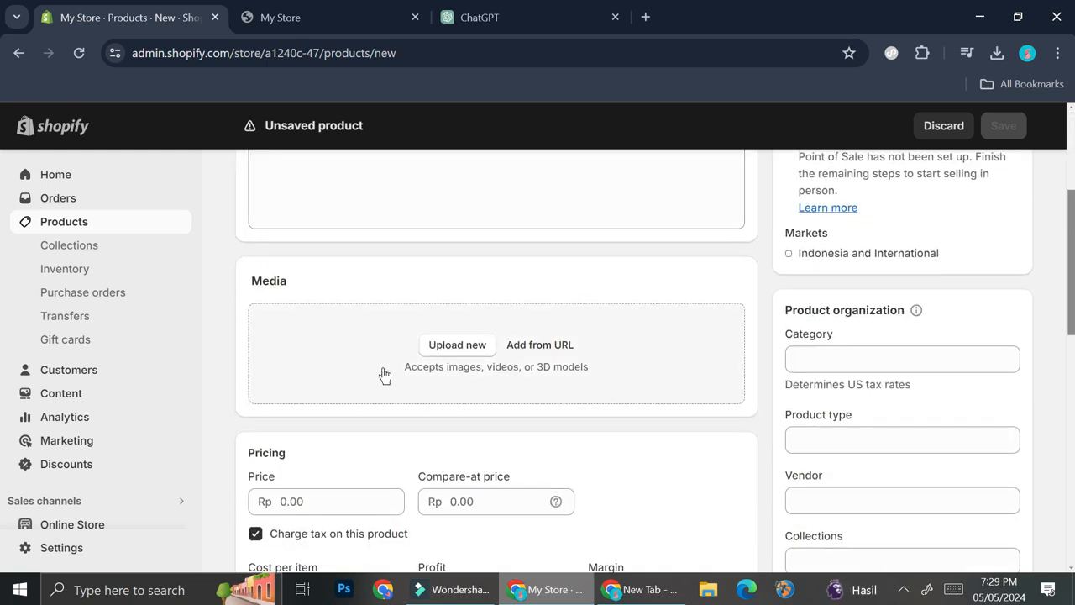
pyautogui.scroll(-3, 353, 378)
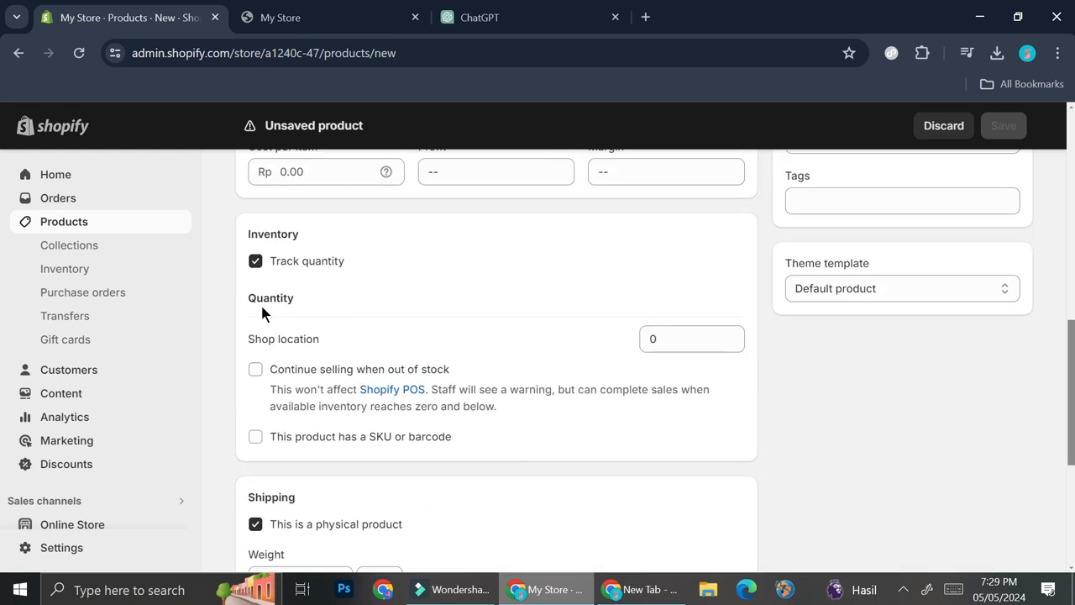
pyautogui.scroll(-3, 372, 365)
pyautogui.scroll(-1, 306, 388)
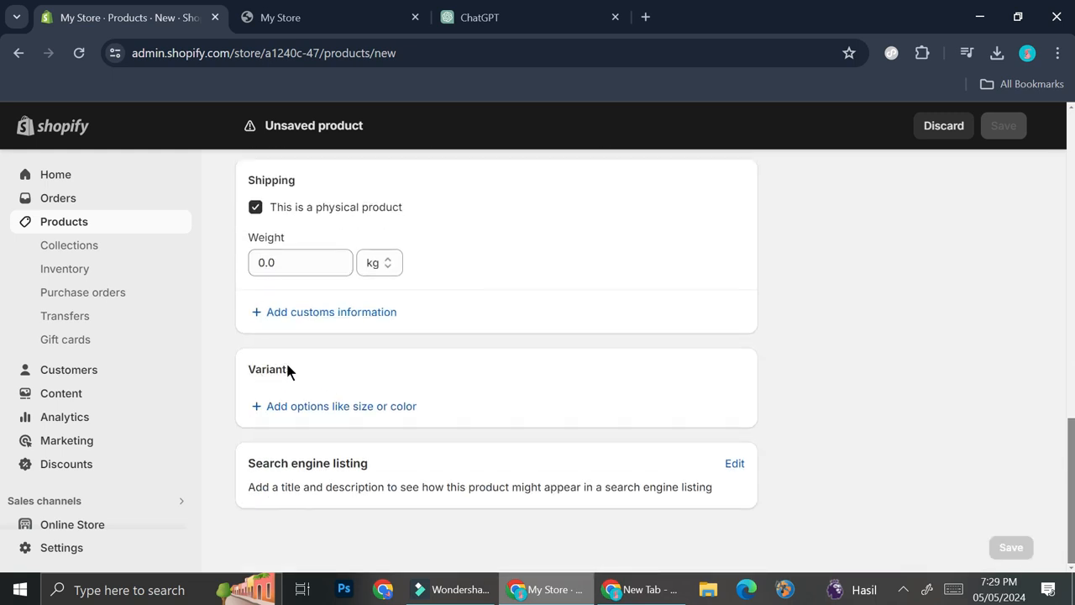
pyautogui.scroll(4, 413, 410)
pyautogui.scroll(6, 413, 410)
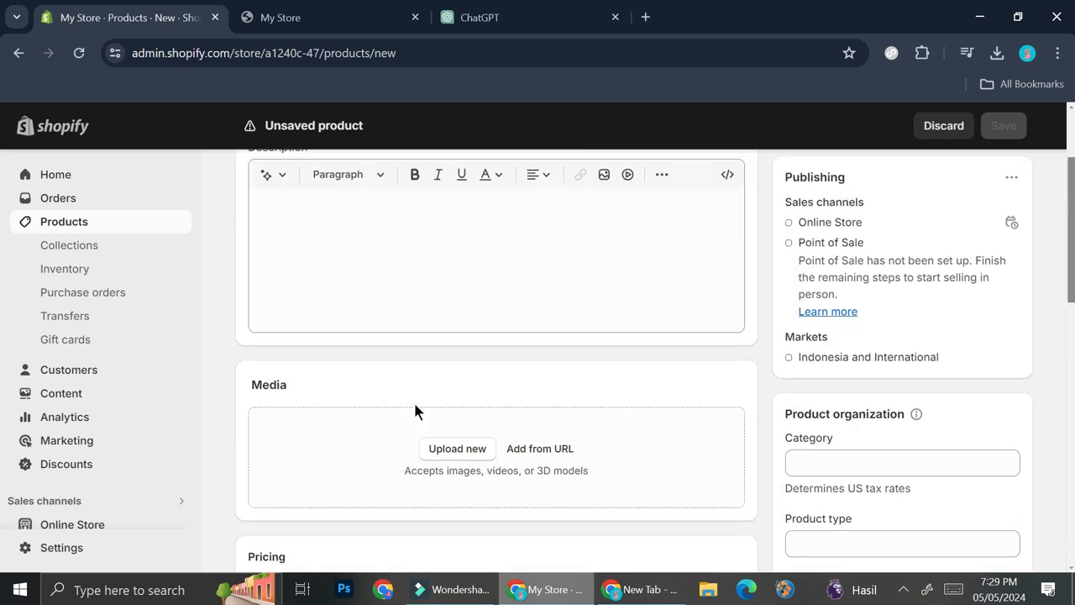
# - Title the new product "Black Bomber Jacket" and check the description's text generator
pyautogui.click(325, 262)
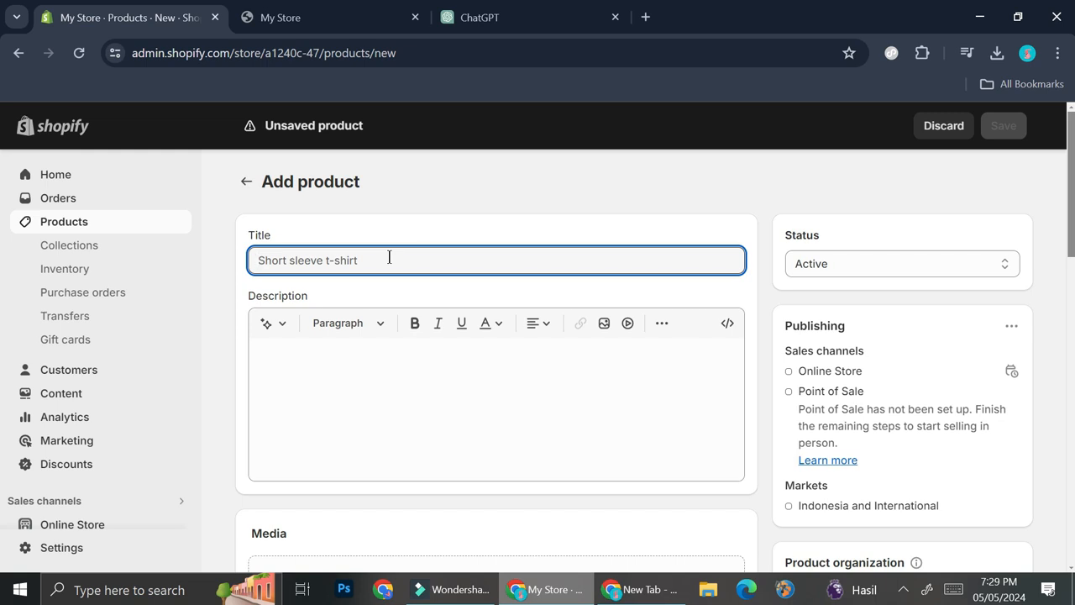
pyautogui.write('Black Bombe')
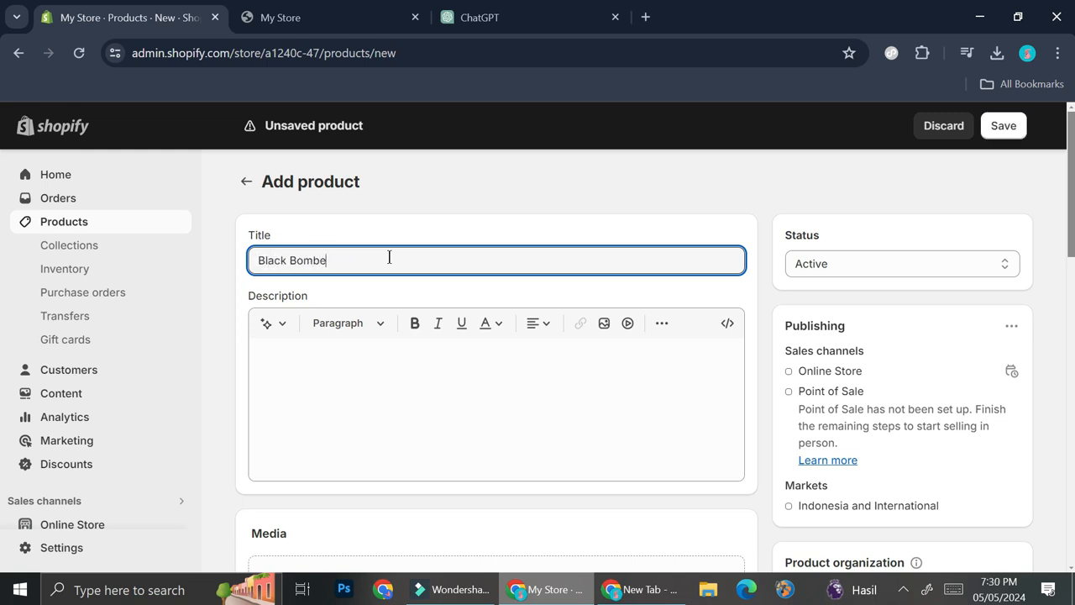
pyautogui.write('r Jacket')
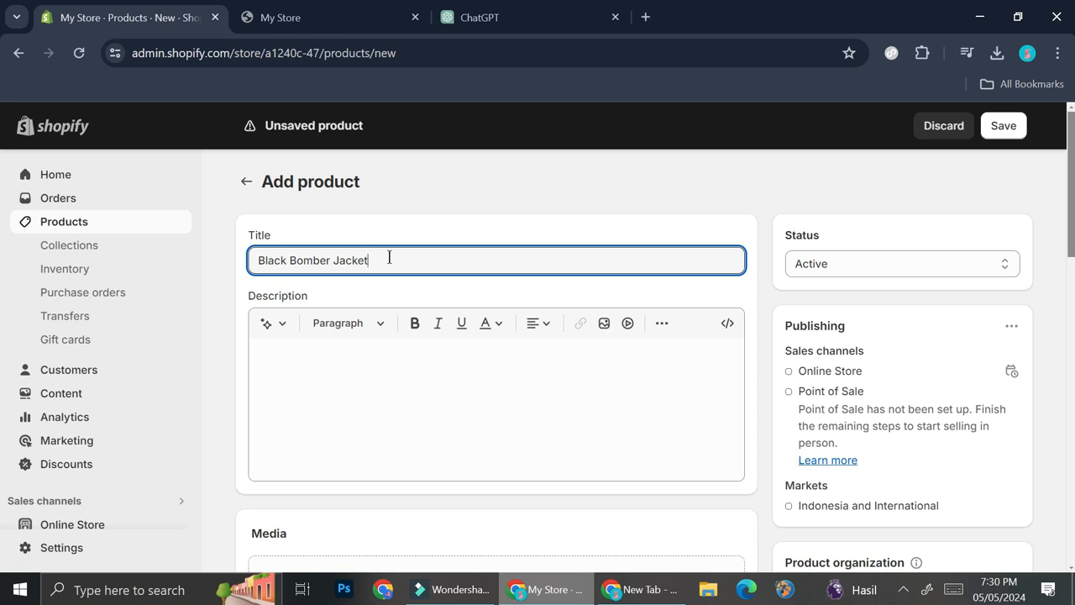
pyautogui.click(278, 331)
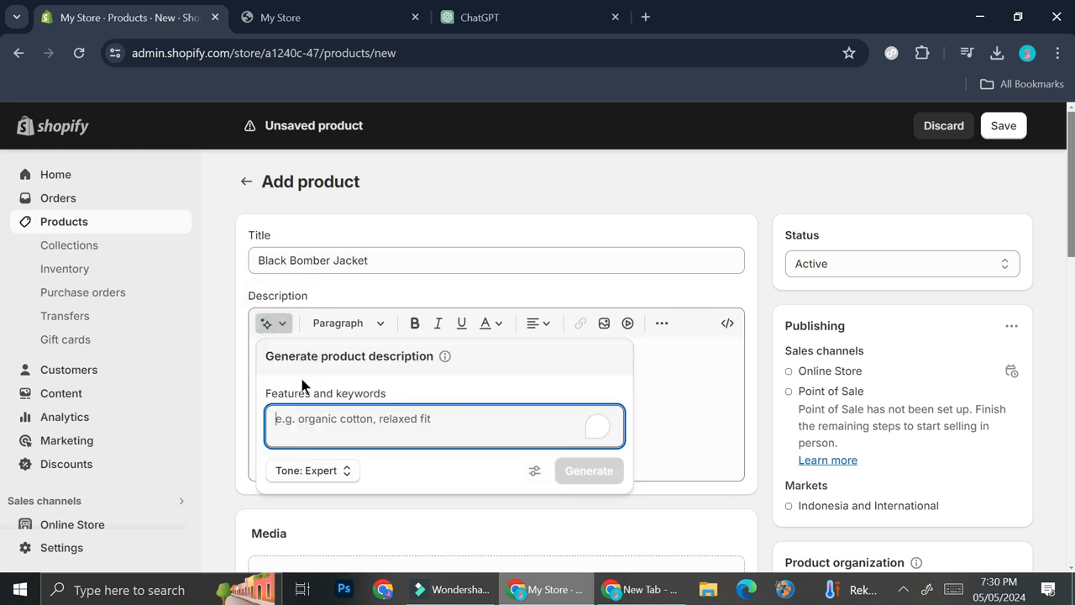
pyautogui.click(277, 331)
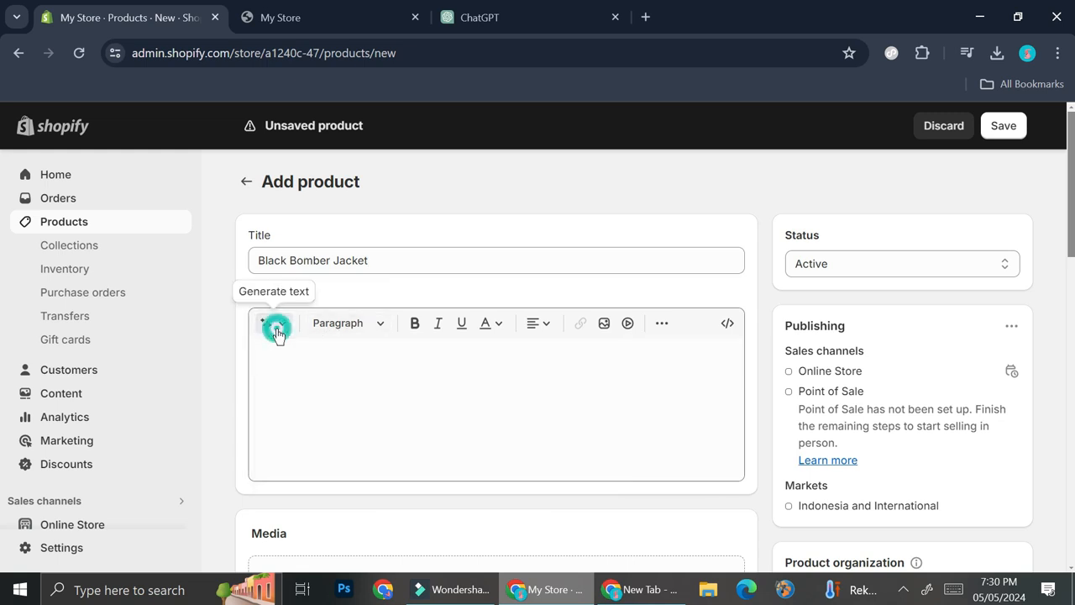
# - Switch to ChatGPT and submit the prompt "Higly converting product description for Bomber Jacker"
pyautogui.click(483, 17)
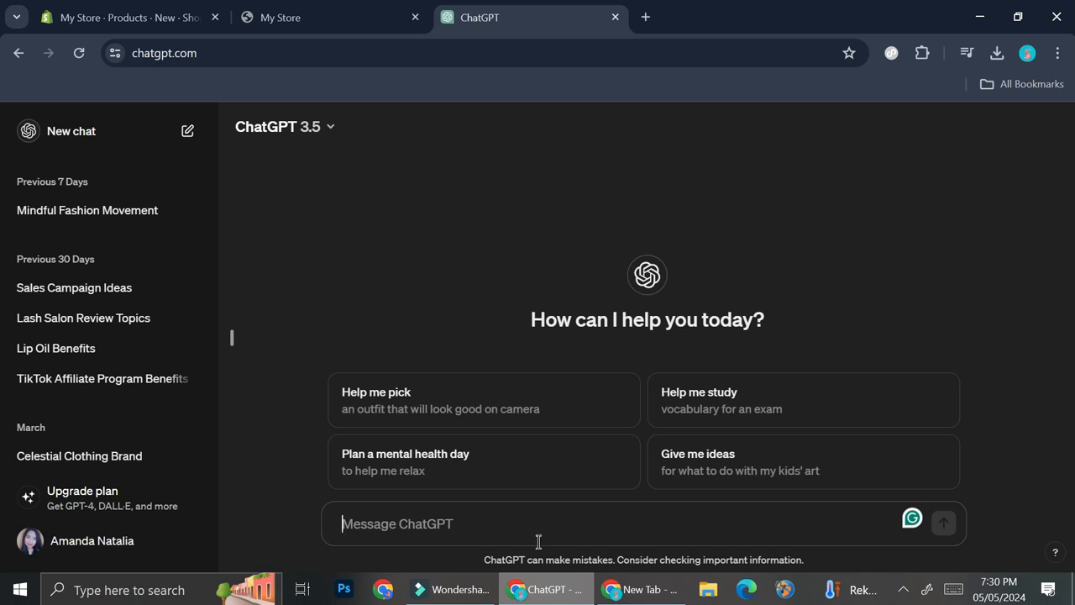
pyautogui.write('Higly converting product description for Bomber Jacker')
pyautogui.press('Return')
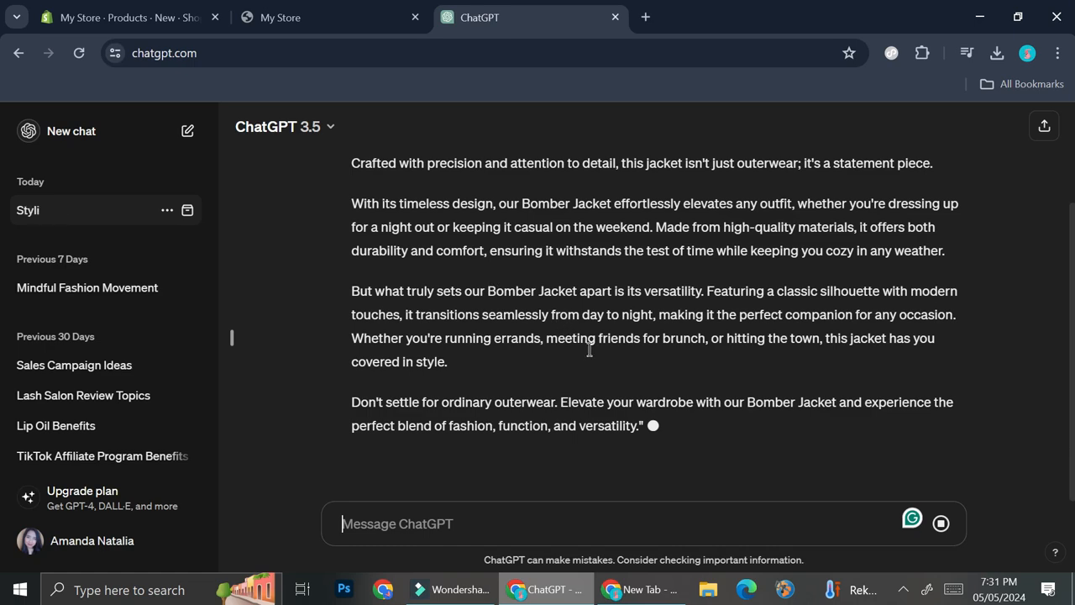
# - Copy the full text of the Bomber Jacket description from ChatGPT's reply, without the opening quotation mark
pyautogui.scroll(2, 579, 287)
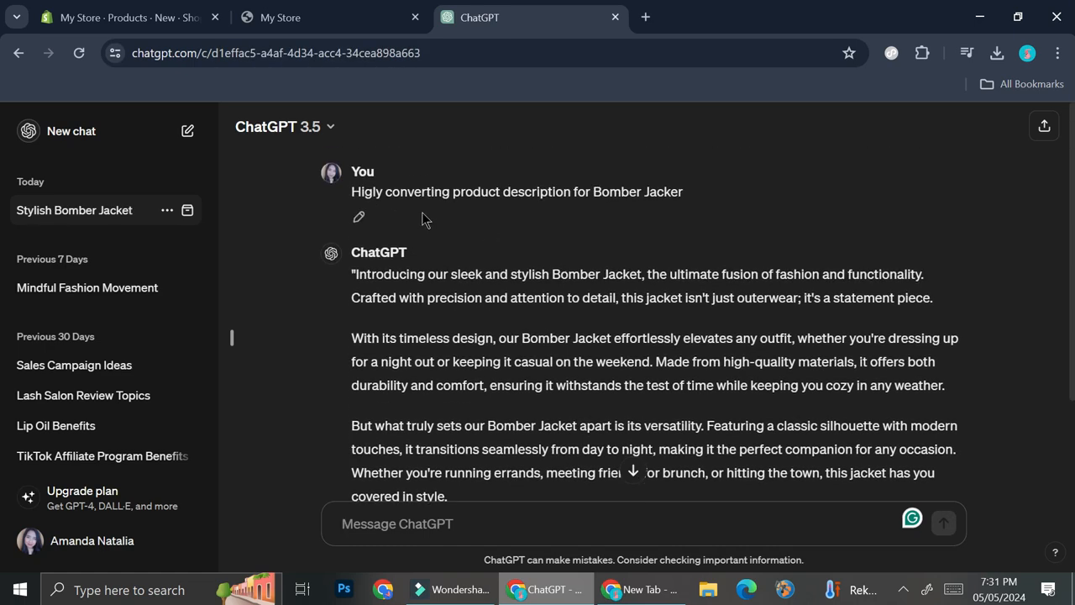
pyautogui.scroll(-1, 424, 220)
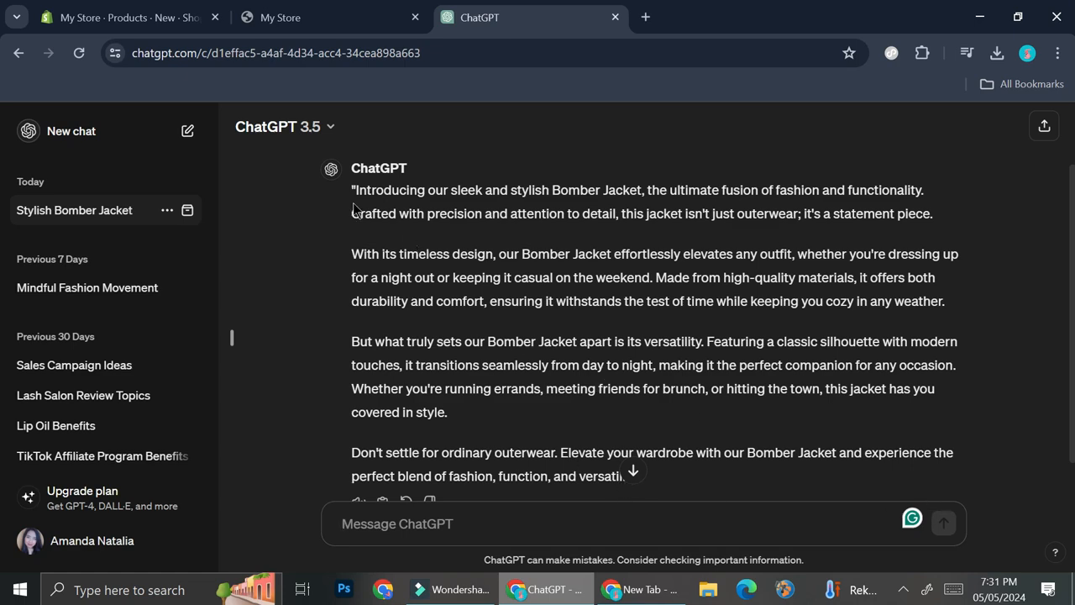
pyautogui.moveTo(353, 188); pyautogui.dragTo(625, 494)
pyautogui.hotkey('ctrl', 'c')
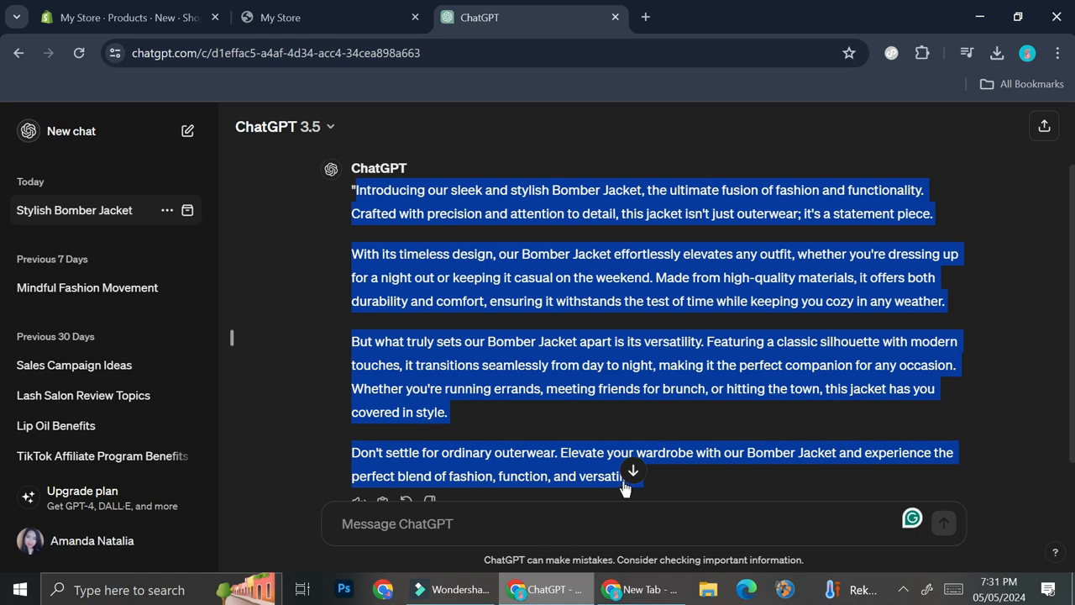
# - Copy the Bomber Jacket description from ChatGPT's reply again, leaving out both the opening and the closing quotation marks
pyautogui.scroll(-1, 672, 437)
pyautogui.click(646, 432)
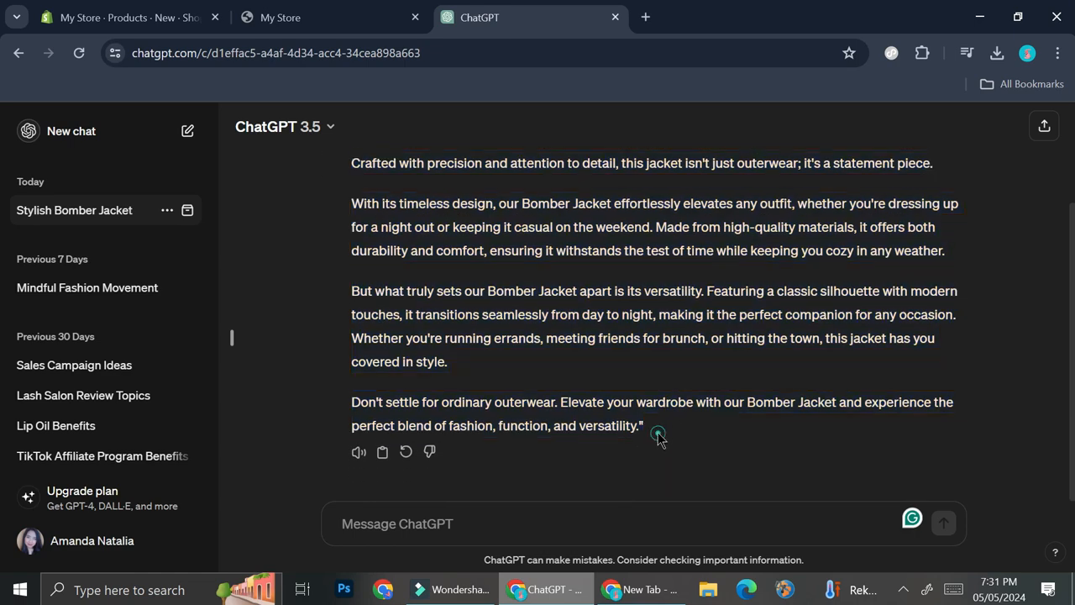
pyautogui.moveTo(638, 428); pyautogui.dragTo(351, 277)
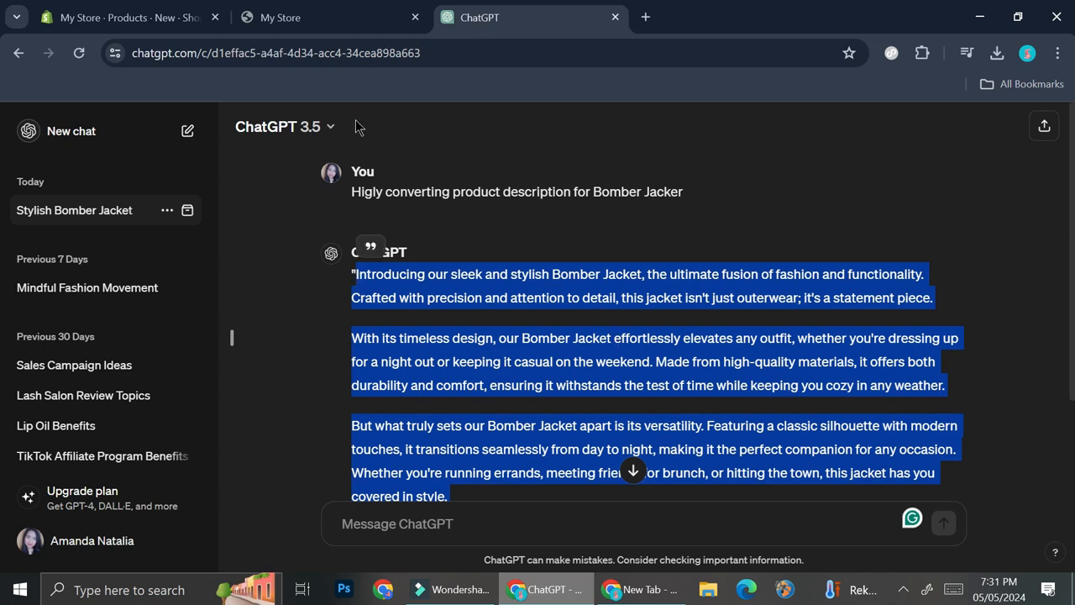
# - Paste the copied text into the description of the new Shopify product and start a new paragraph below it
pyautogui.click(130, 17)
pyautogui.click(405, 379)
pyautogui.hotkey('ctrl', 'v')
pyautogui.scroll(-2, 483, 399)
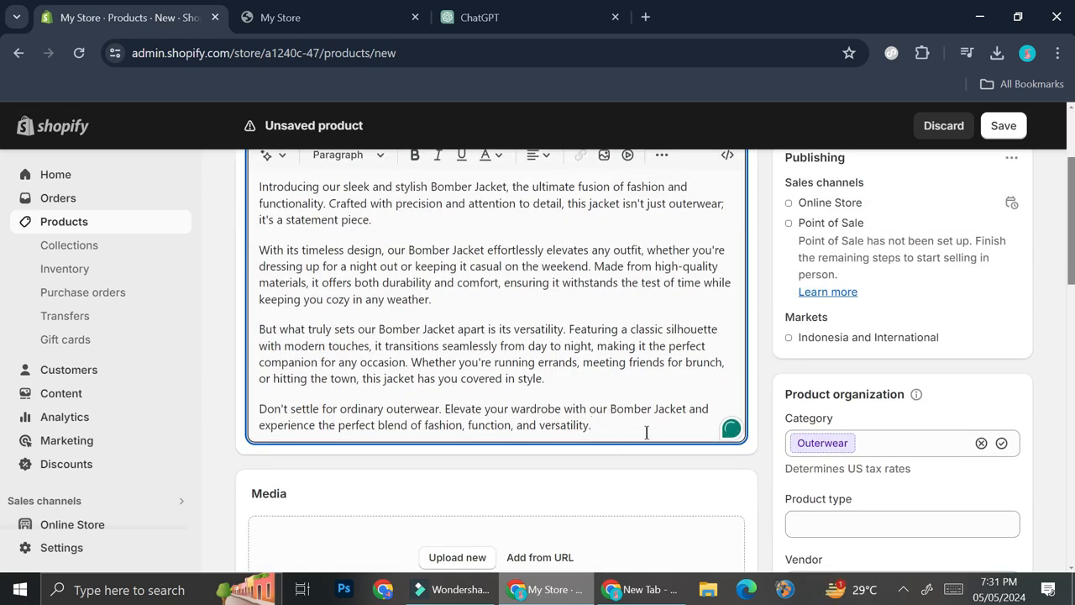
pyautogui.press('Return')
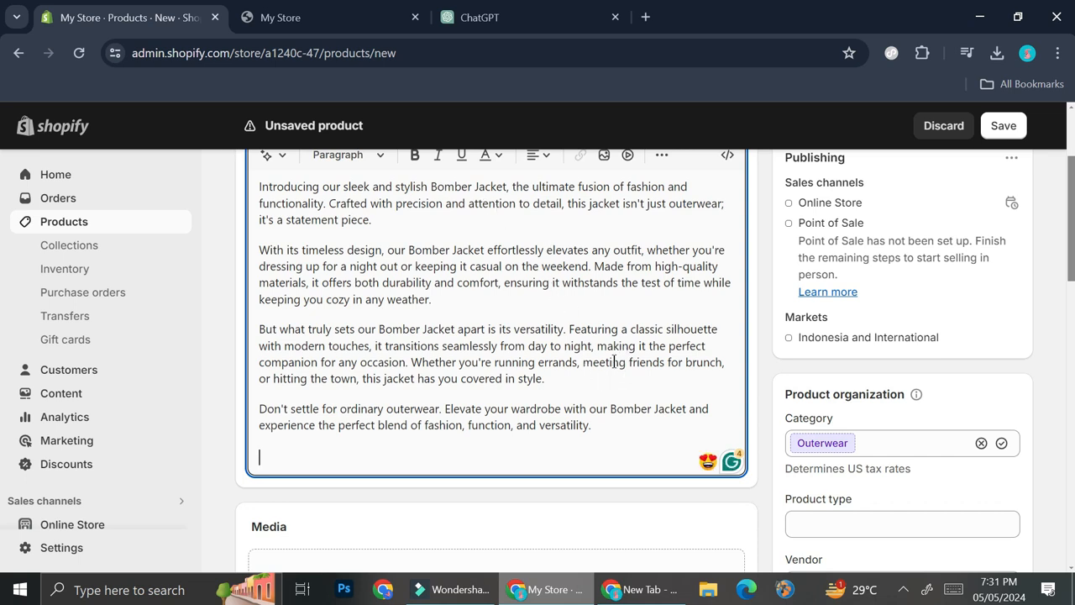
# - Delete the description's second and third paragraphs, from "With its timeless design" to "has you covered in style."
pyautogui.scroll(2, 504, 378)
pyautogui.scroll(-1, 448, 392)
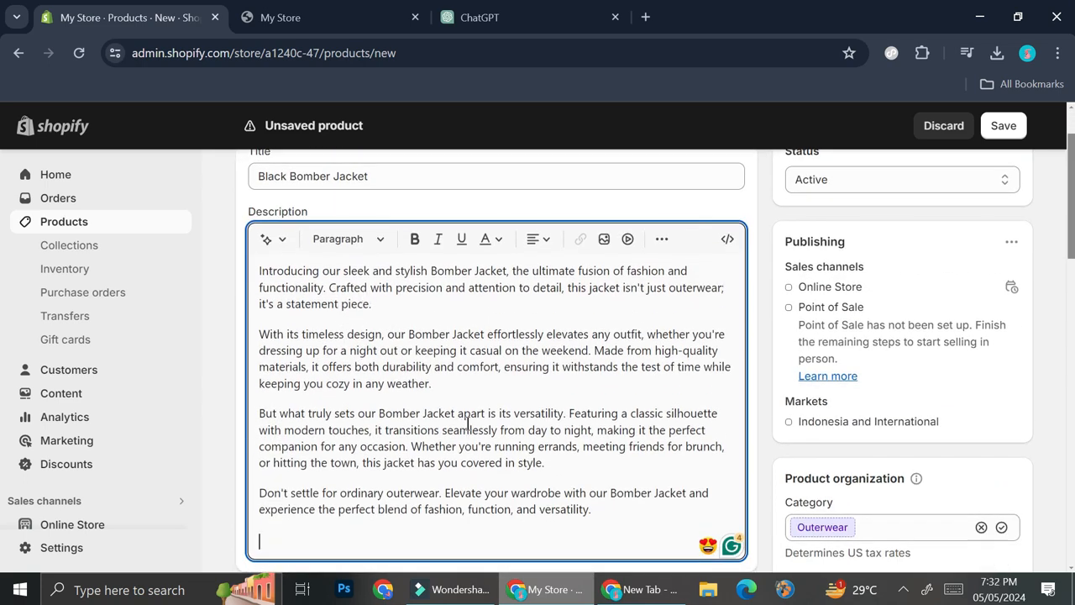
pyautogui.moveTo(571, 471); pyautogui.dragTo(261, 336)
pyautogui.press('BackSpace')
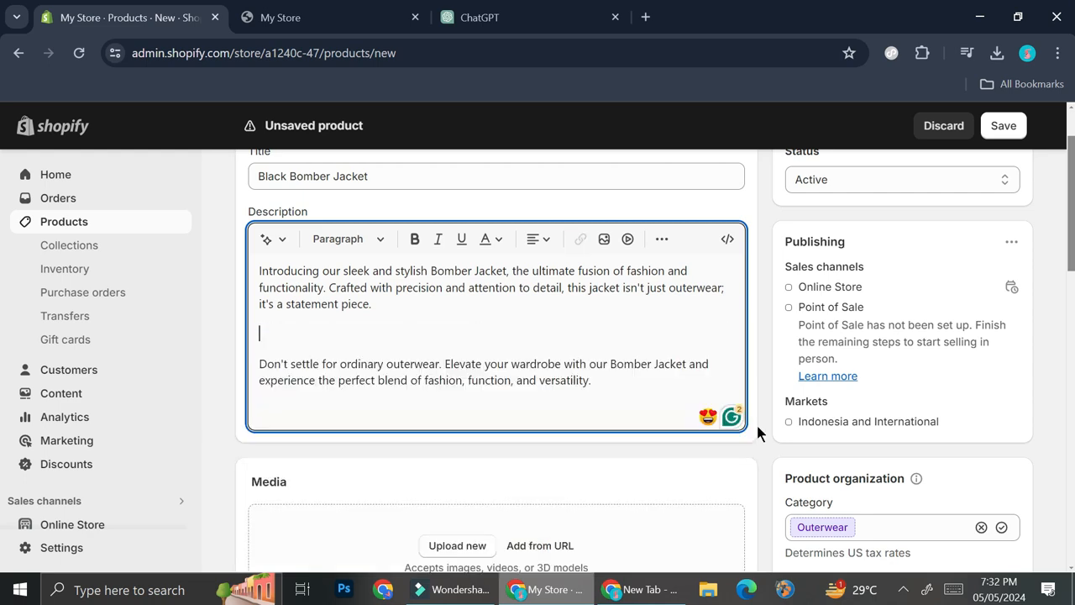
pyautogui.scroll(-1, 758, 432)
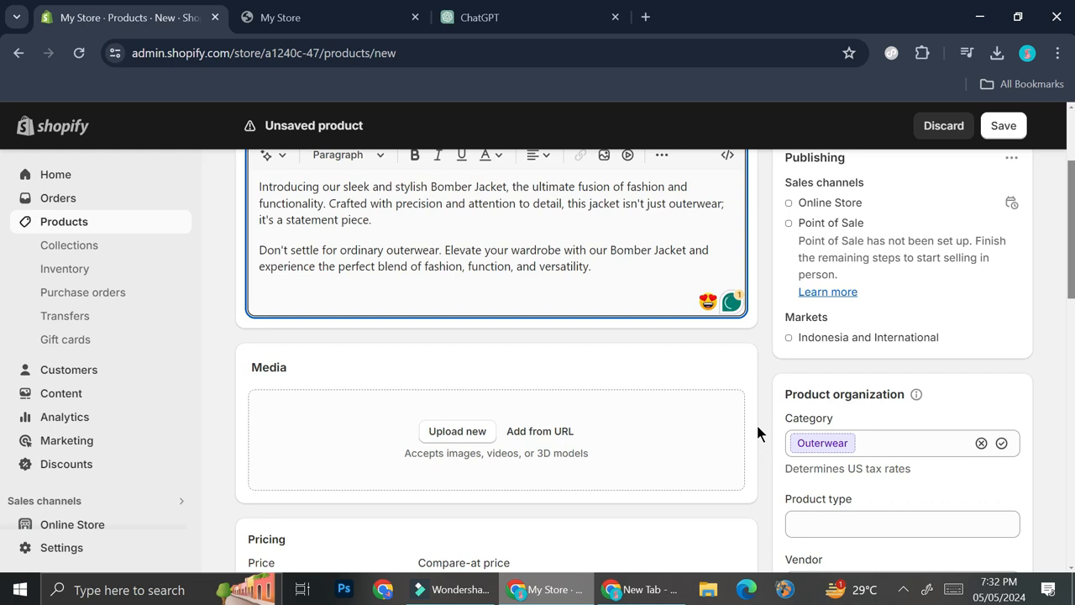
# - Paste the bold-titled feature bullets below the description and add the lines Material: Suede, Size: S, M, L, XL, XXL and Colour: Black, Red
pyautogui.click(625, 274)
pyautogui.press('Return')
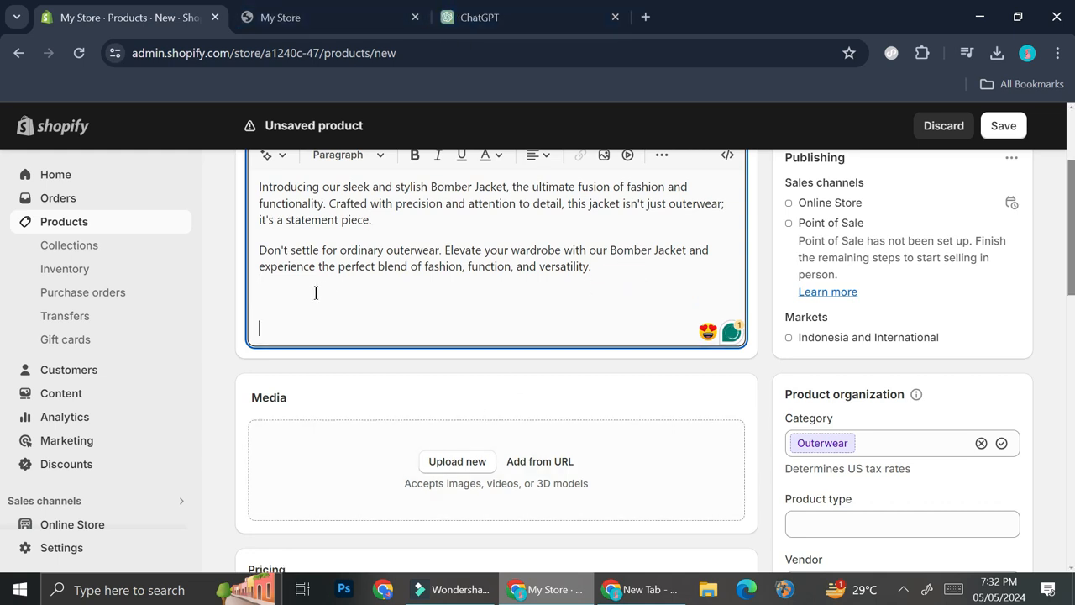
pyautogui.hotkey('ctrl', 'v')
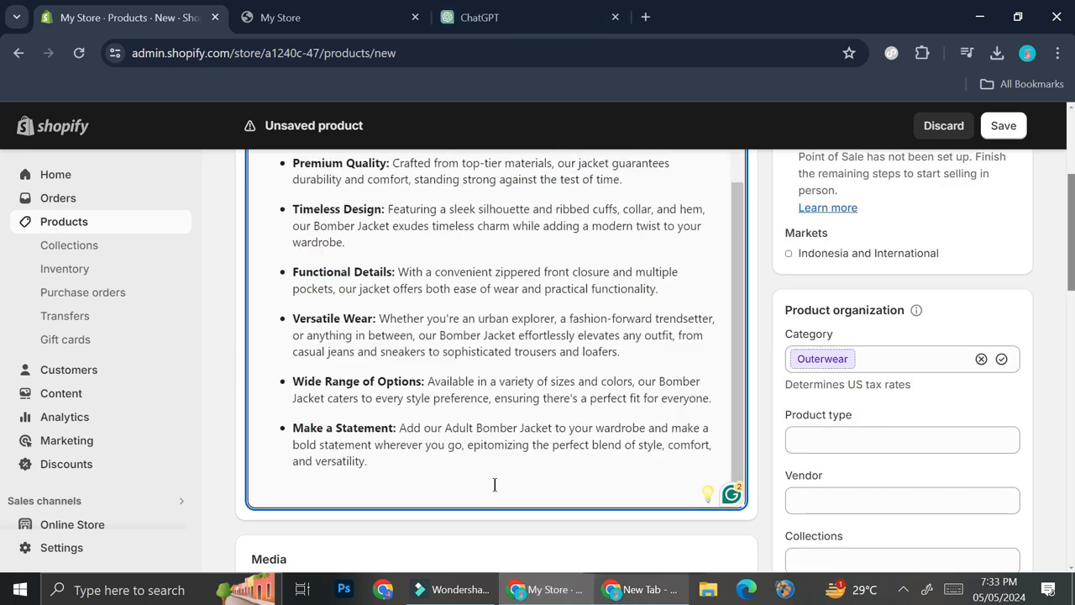
pyautogui.press('Return')
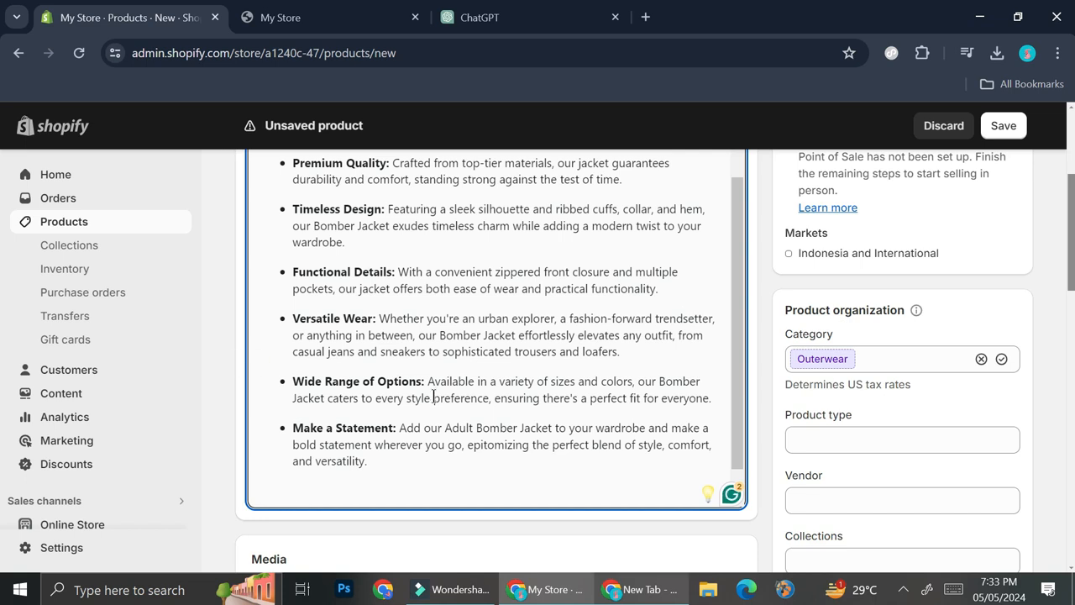
pyautogui.scroll(-1, 433, 397)
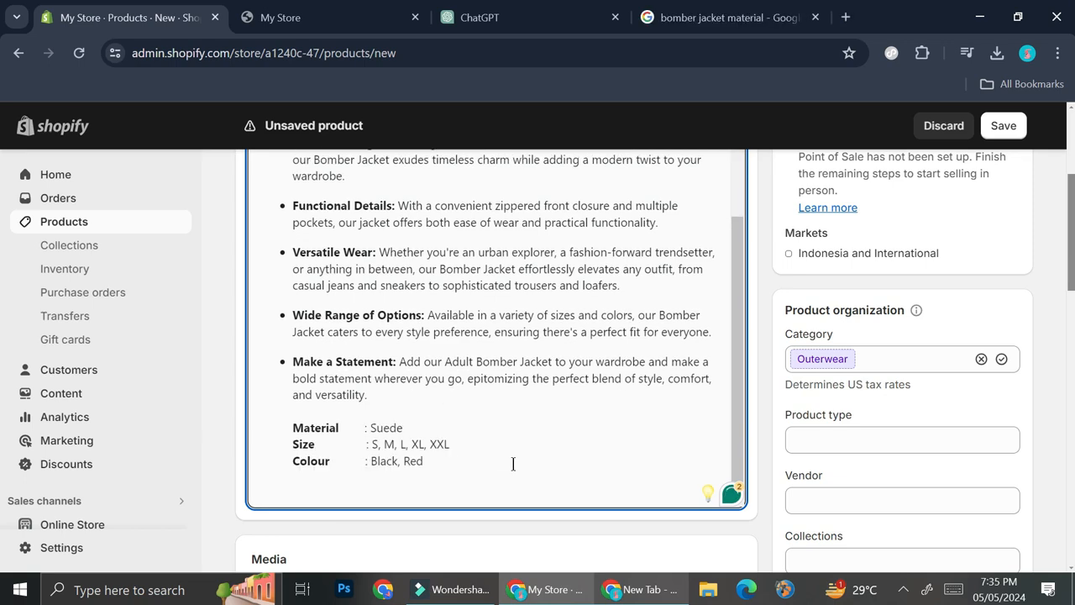
# - Insert two blank paragraphs above the description's opening sentence
pyautogui.scroll(3, 511, 462)
pyautogui.scroll(5, 512, 462)
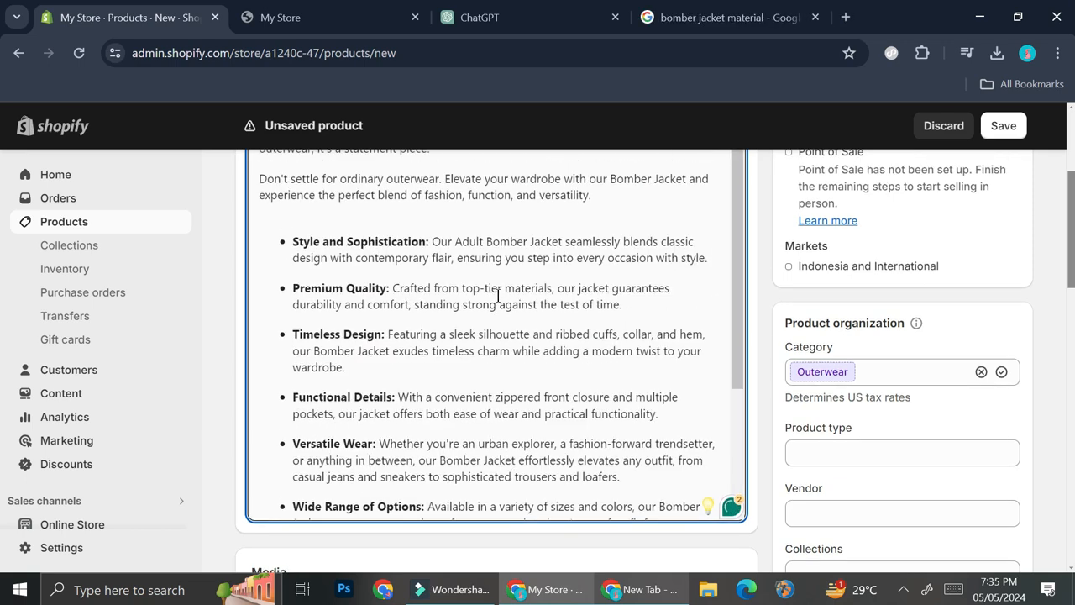
pyautogui.click(260, 354)
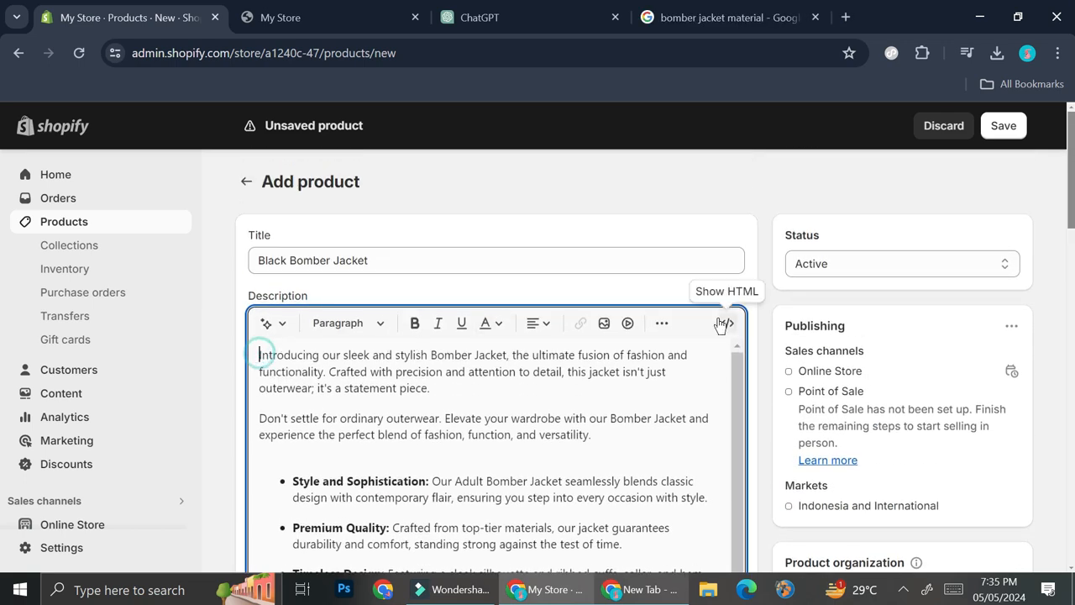
pyautogui.press('Return')
pyautogui.press('Return')
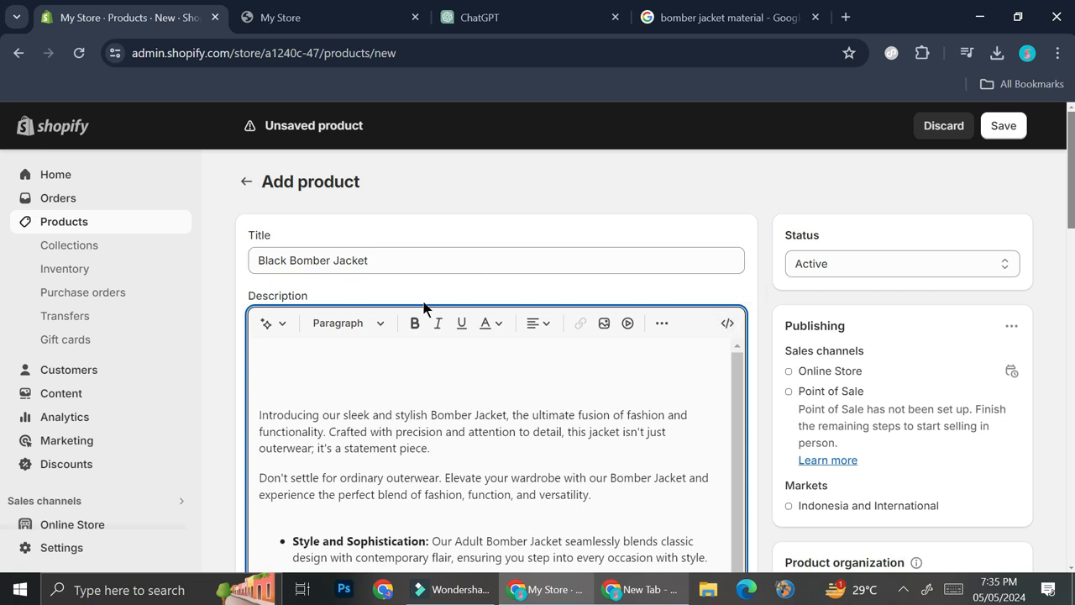
# - Change the alignment of a blank line above the opening paragraph and enter "Free Shipping on Your First Order!" there in bold
pyautogui.click(365, 368)
pyautogui.click(542, 324)
pyautogui.click(540, 371)
pyautogui.hotkey('ctrl', 'b')
pyautogui.write('Free Shipping on yo')
pyautogui.press('BackSpace')
pyautogui.press('BackSpace')
pyautogui.write('Your First Order!')
# - Review the completed description and the product organization fields, including category, product type and vendor
pyautogui.scroll(-5, 593, 438)
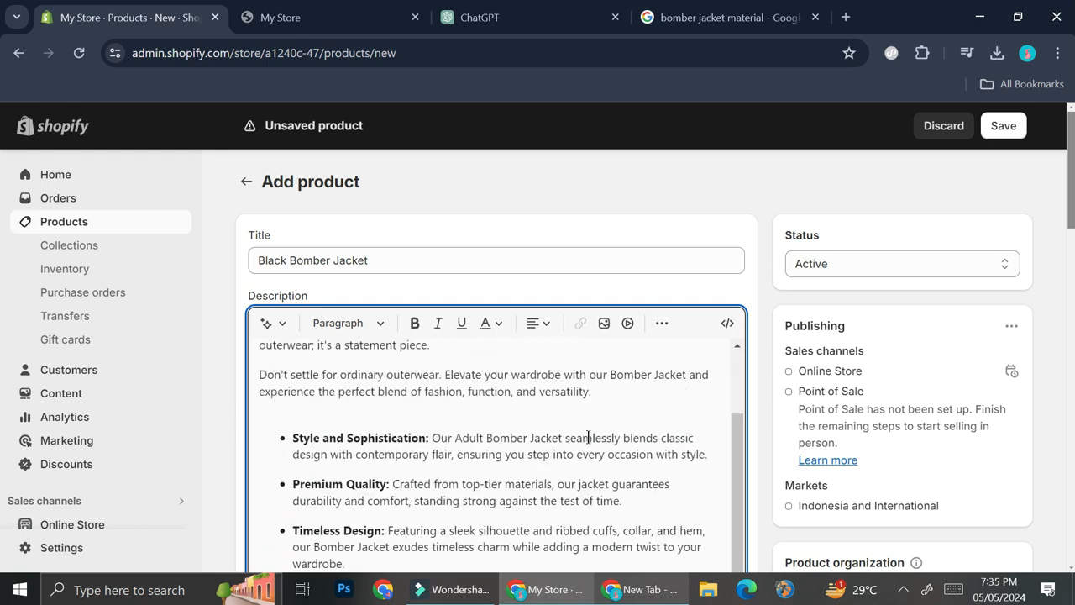
pyautogui.scroll(-2, 709, 434)
pyautogui.scroll(-2, 697, 441)
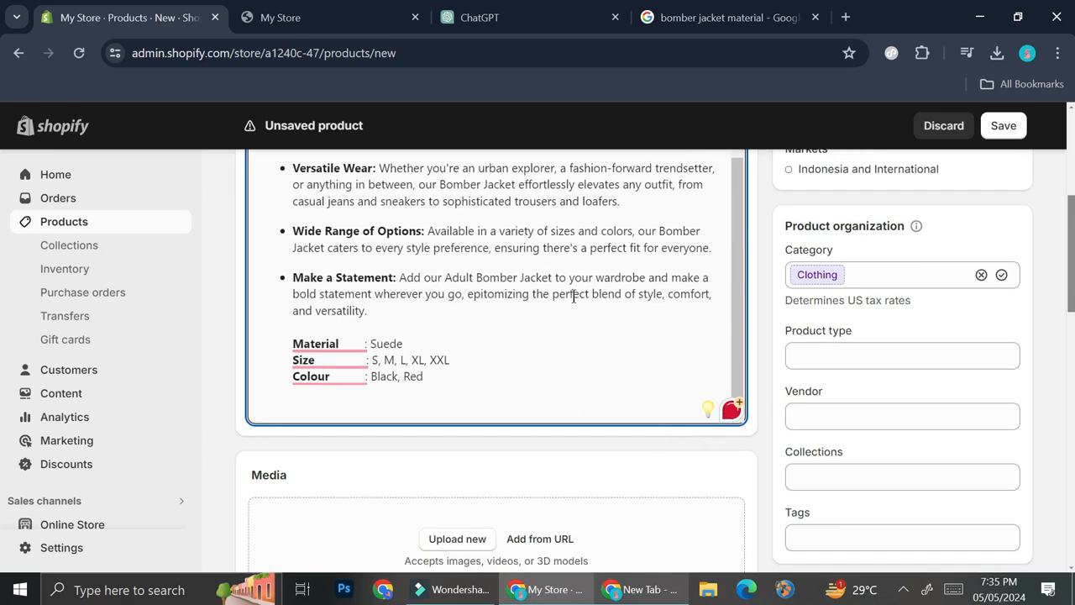
pyautogui.scroll(3, 629, 314)
pyautogui.scroll(3, 1046, 313)
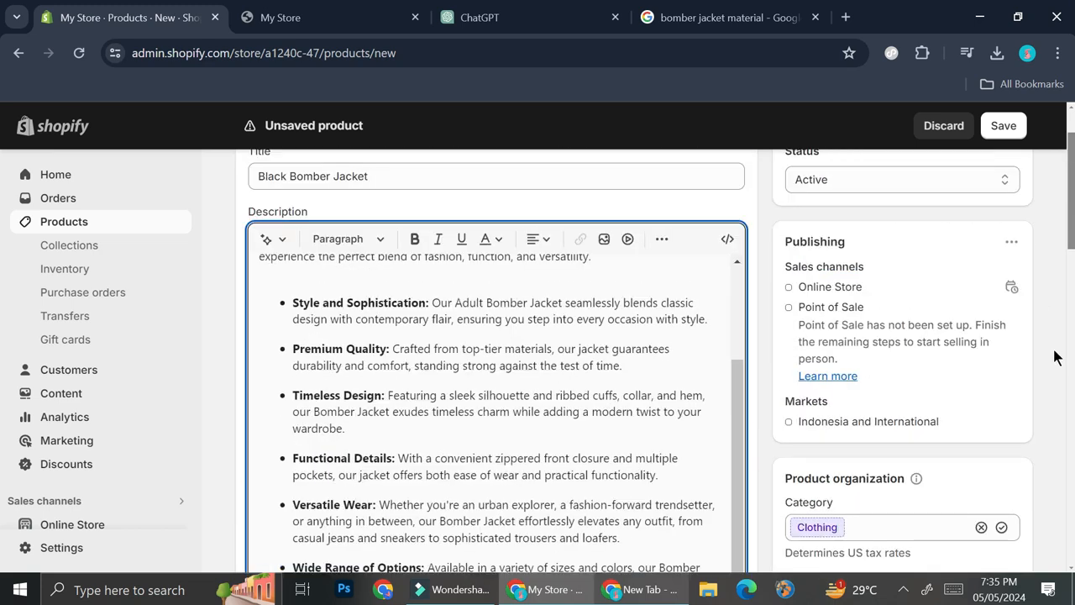
pyautogui.scroll(-2, 1050, 356)
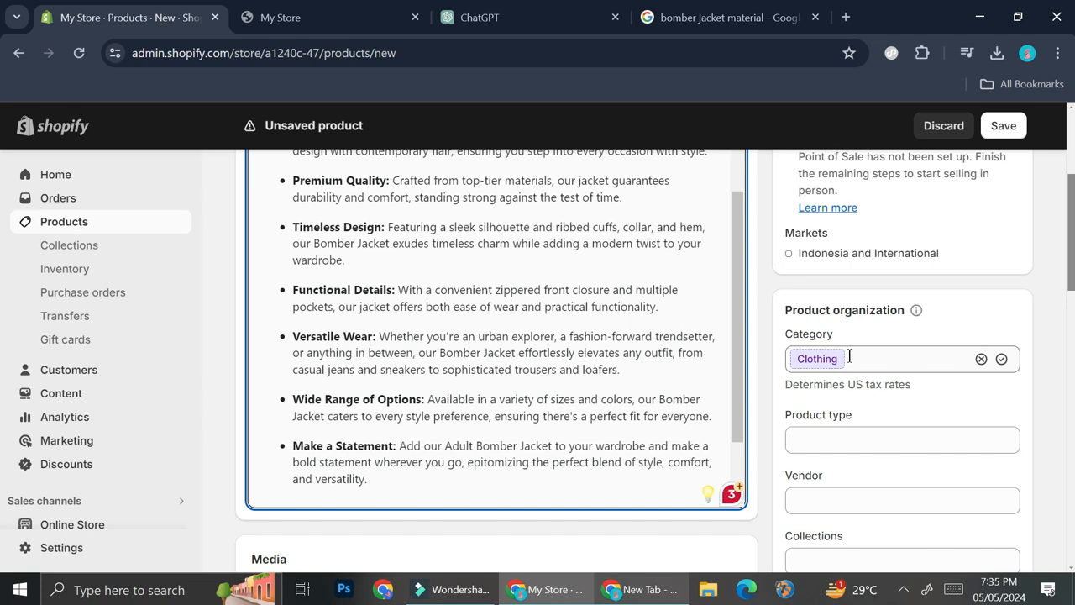
pyautogui.scroll(-1, 849, 356)
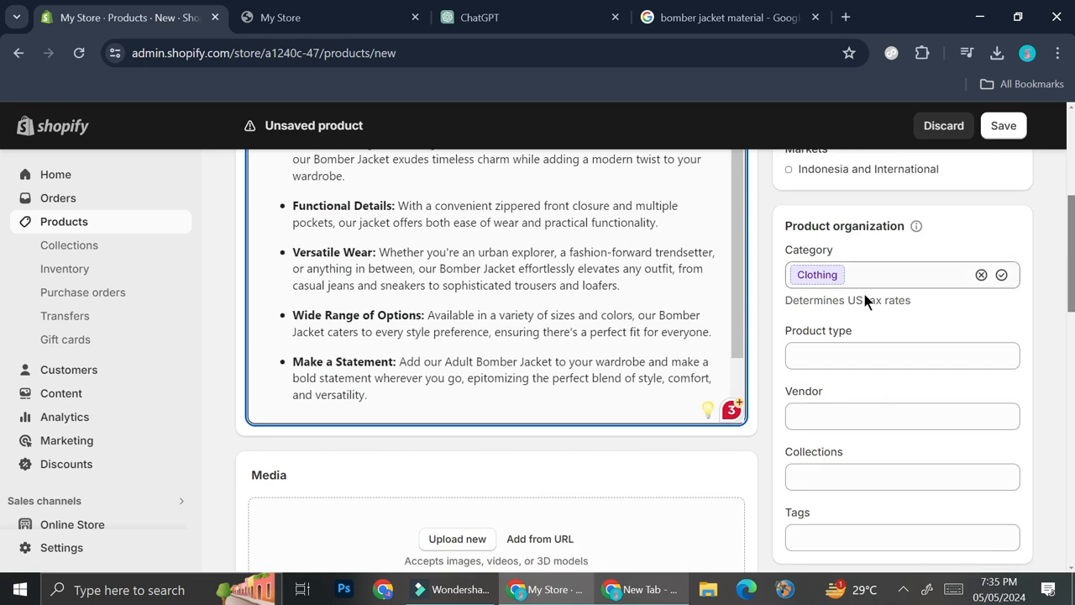
pyautogui.click(858, 363)
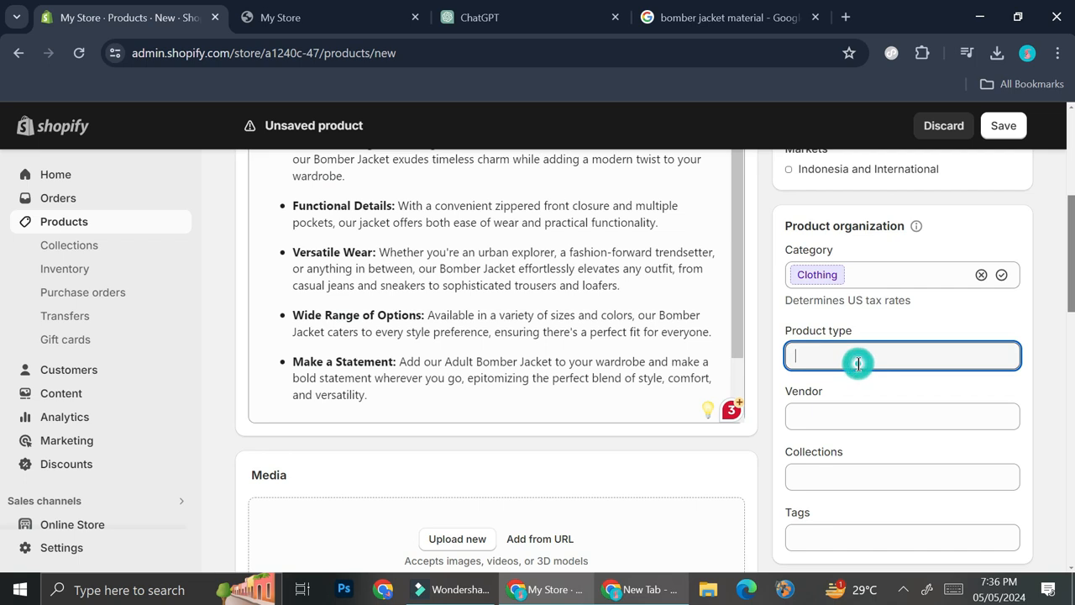
pyautogui.click(871, 412)
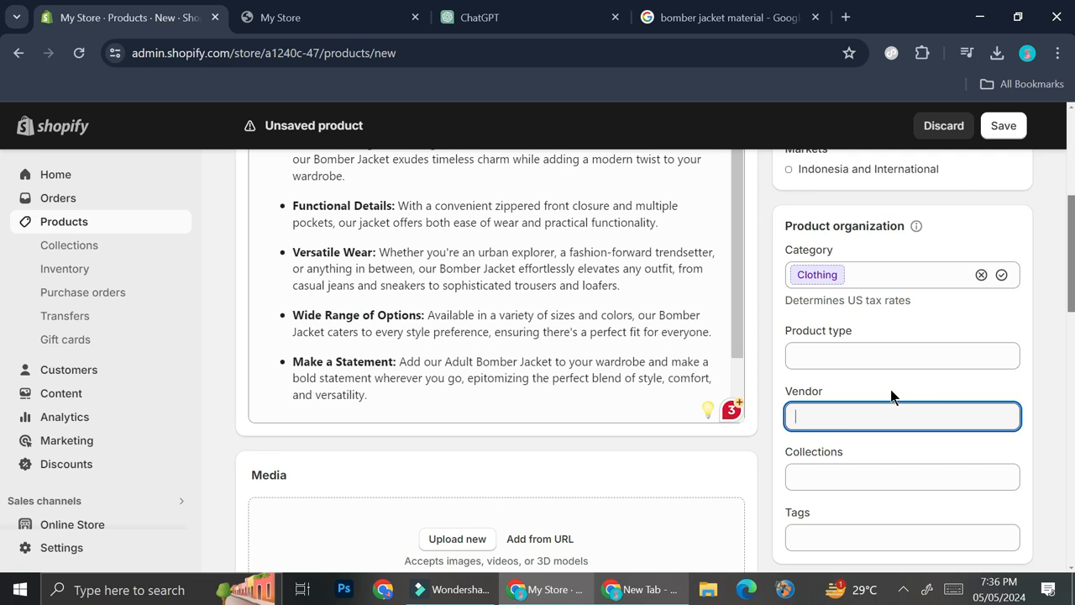
pyautogui.scroll(-2, 891, 389)
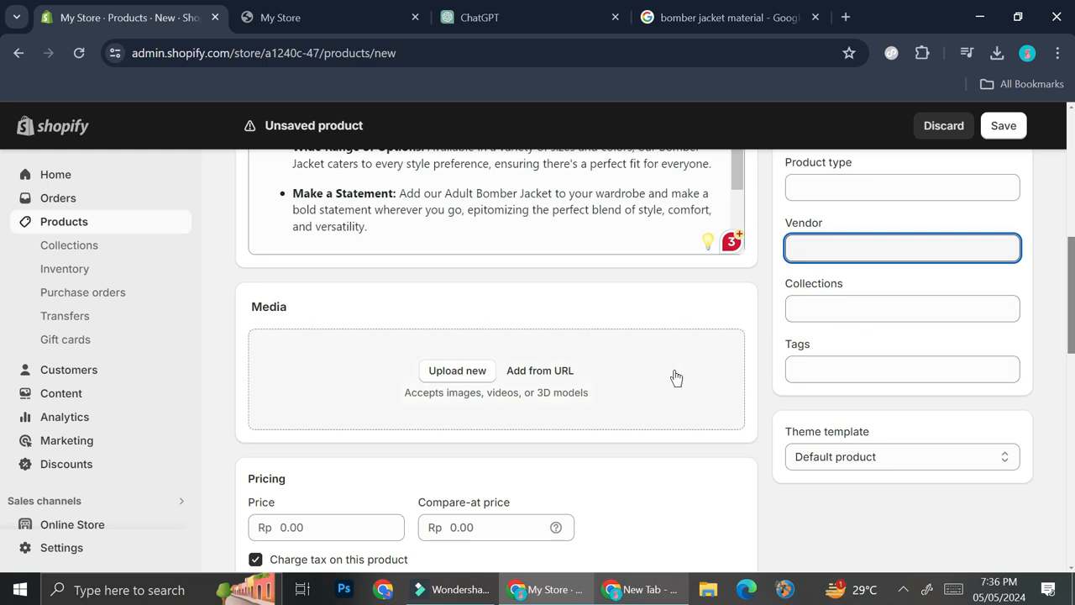
# - Upload two product photos from the Downloads folder, showing the black jacket worn by a woman seated on a chair and by a car
pyautogui.click(433, 371)
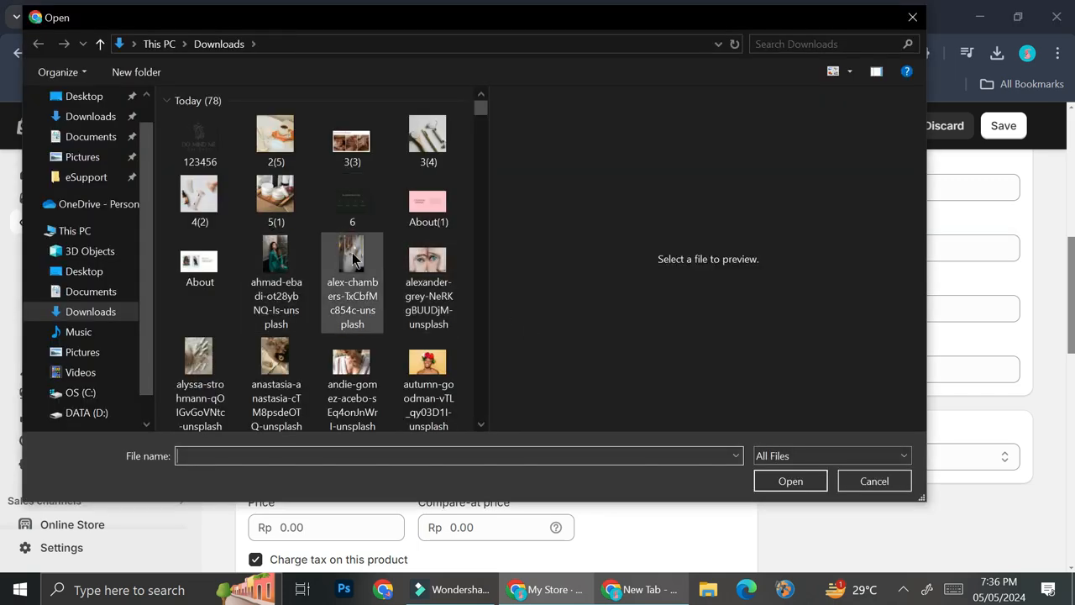
pyautogui.scroll(-3, 351, 253)
pyautogui.scroll(-6, 349, 270)
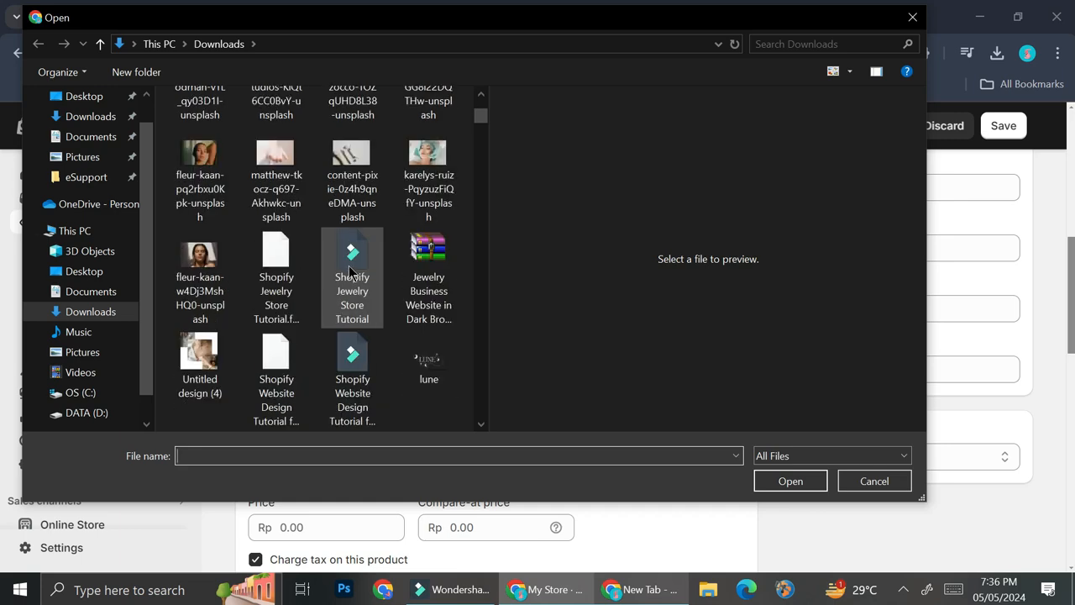
pyautogui.scroll(-3, 351, 271)
pyautogui.scroll(-3, 352, 268)
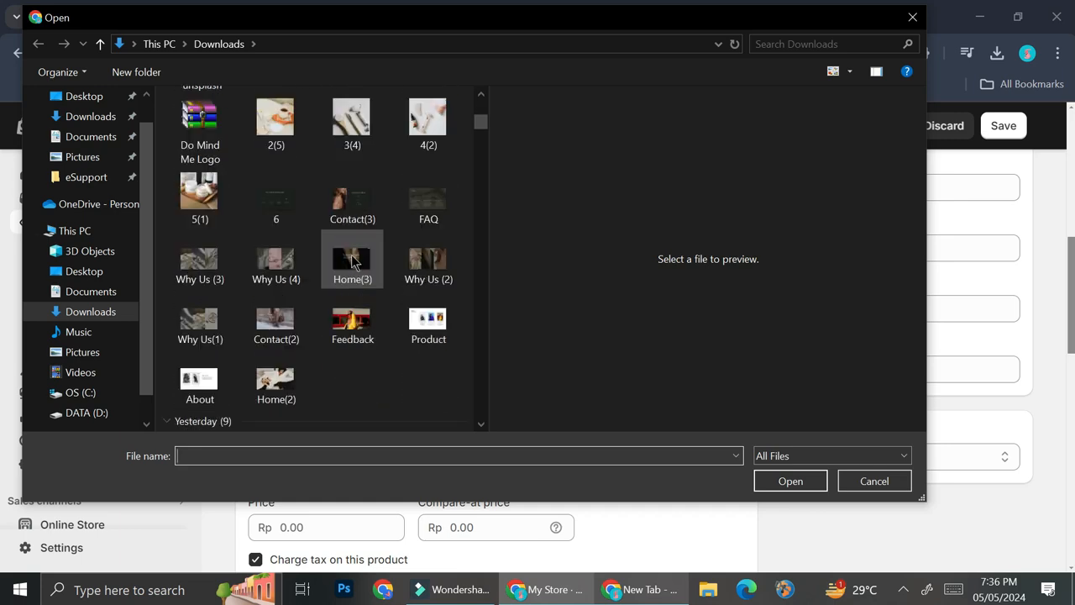
pyautogui.scroll(-3, 372, 277)
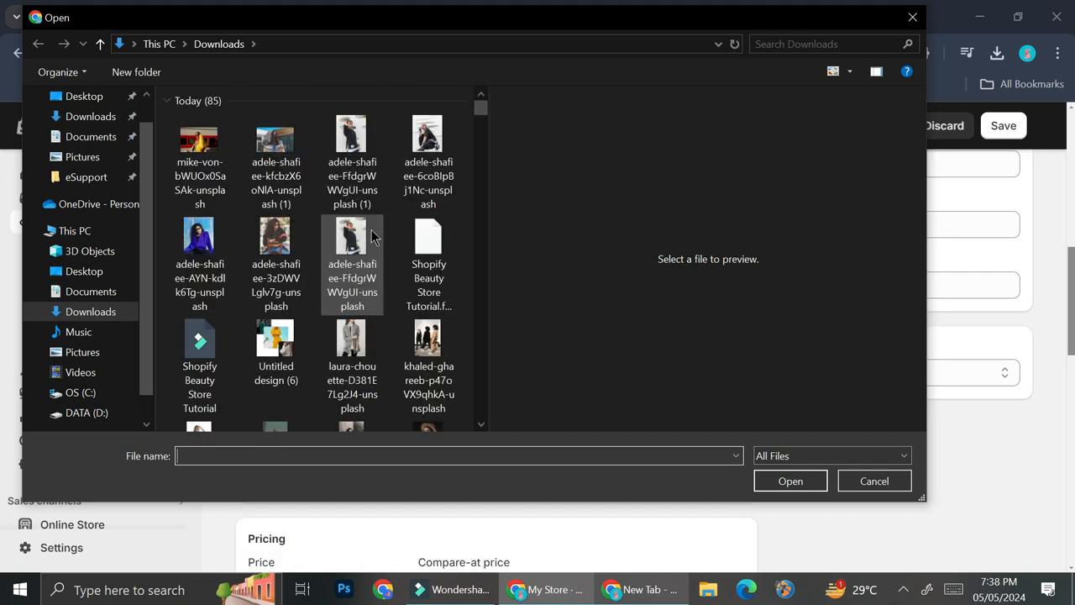
pyautogui.click(291, 145)
pyautogui.click(794, 482)
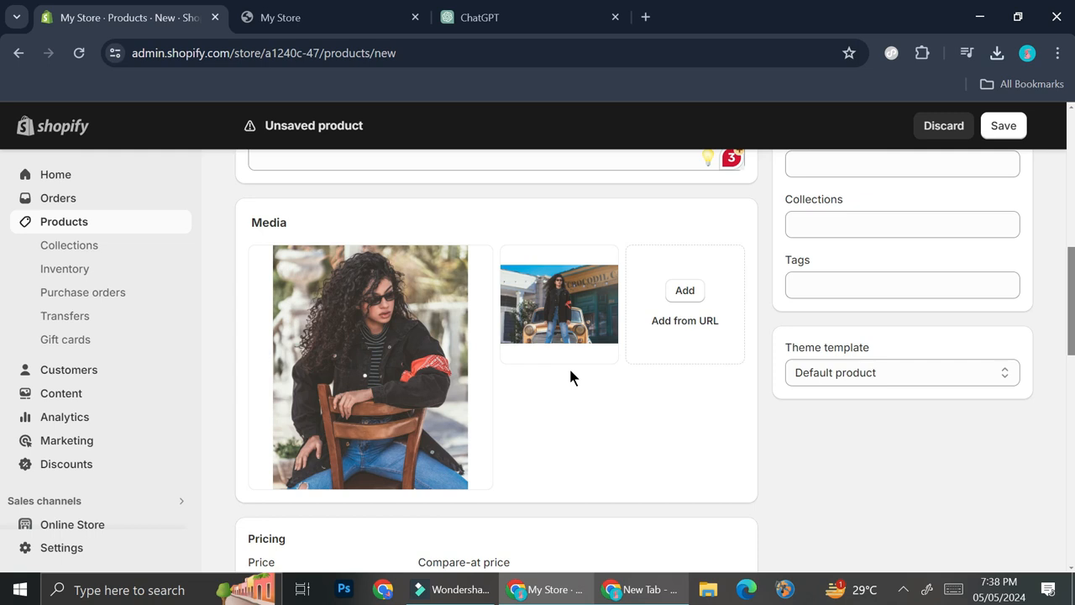
# - Turn off charging tax on this product and set its price to Rp 250,000
pyautogui.scroll(-1, 569, 374)
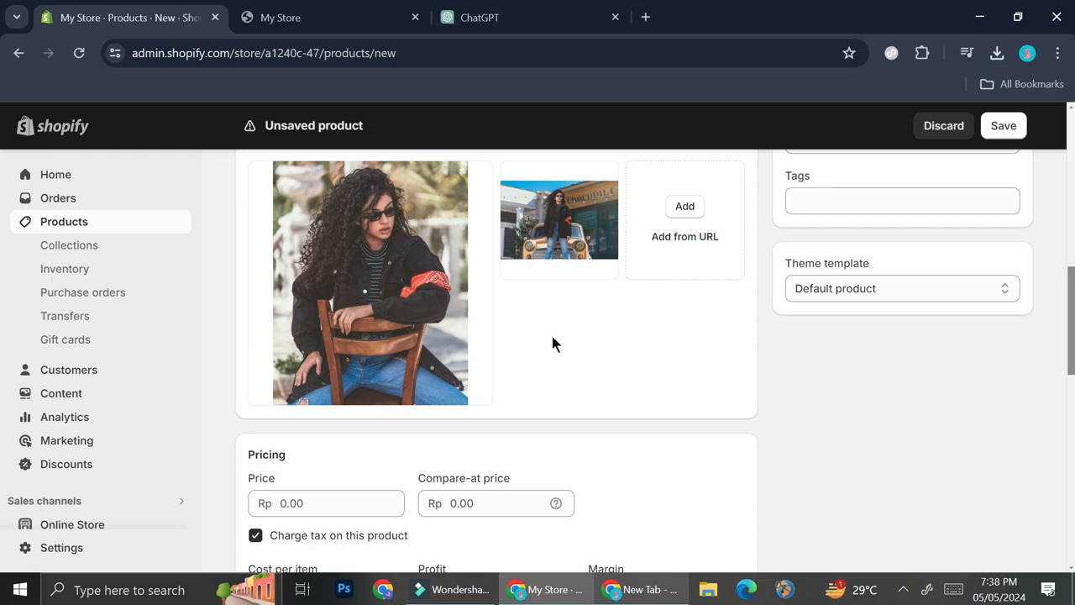
pyautogui.scroll(2, 588, 353)
pyautogui.scroll(-4, 547, 339)
pyautogui.click(371, 335)
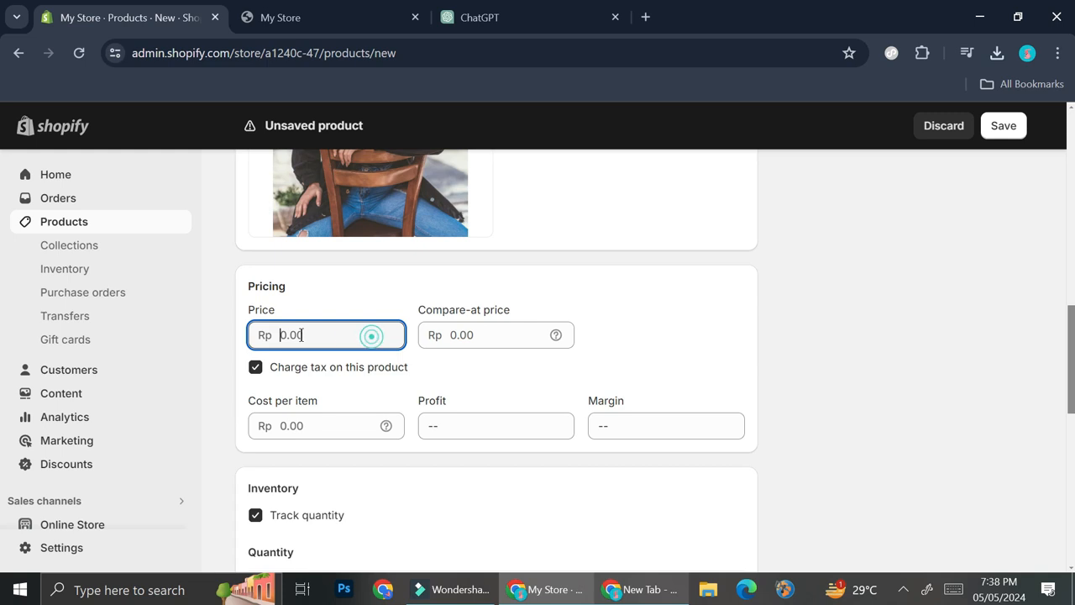
pyautogui.click(256, 370)
pyautogui.click(307, 338)
pyautogui.write('250000')
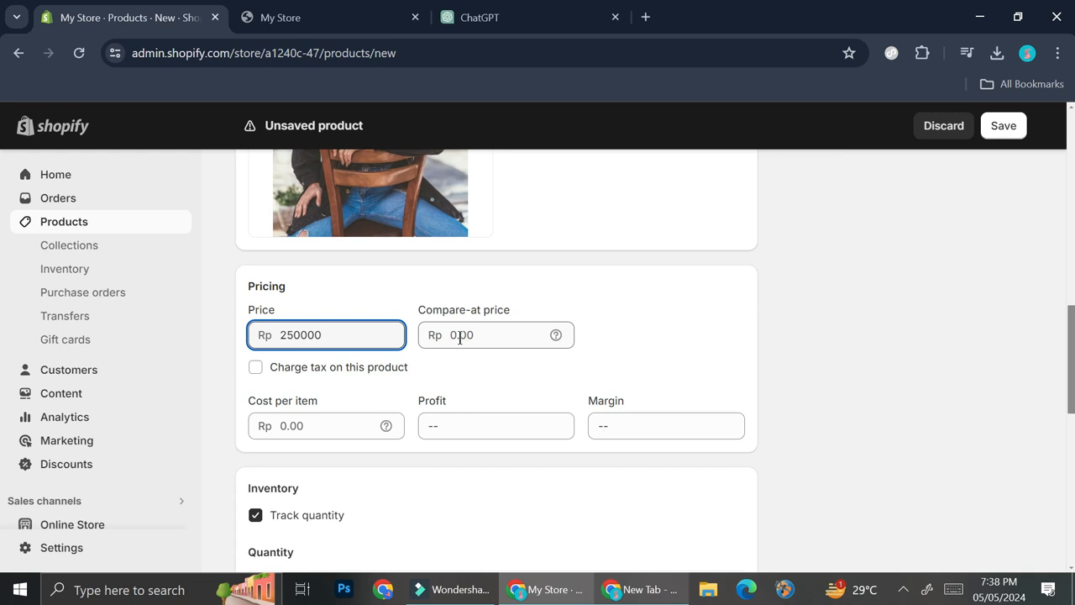
pyautogui.click(675, 364)
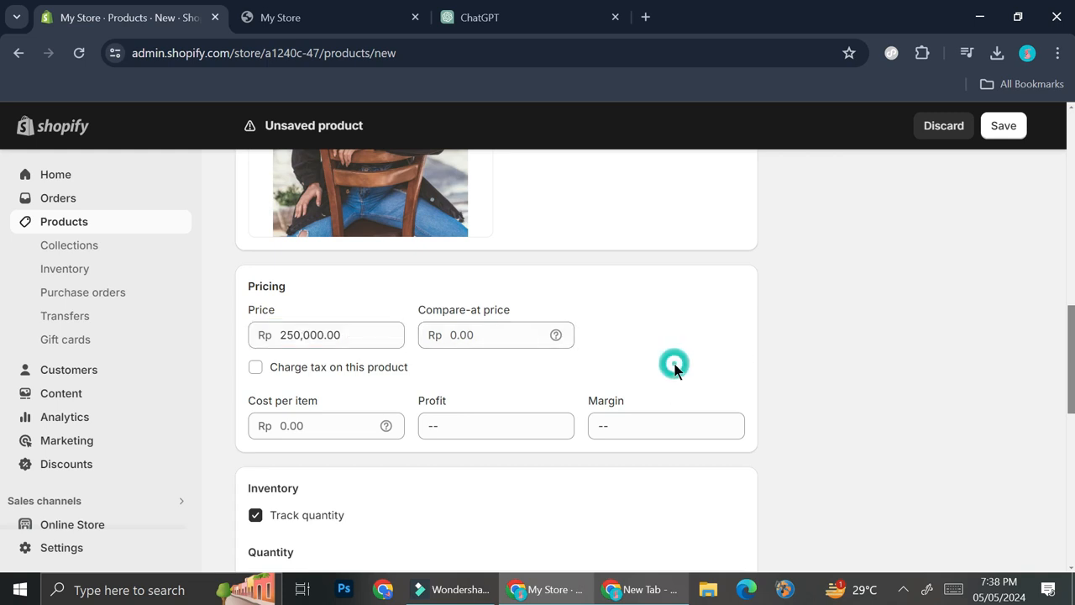
# - Set the product's cost per item to Rp 175,000
pyautogui.scroll(-1, 584, 384)
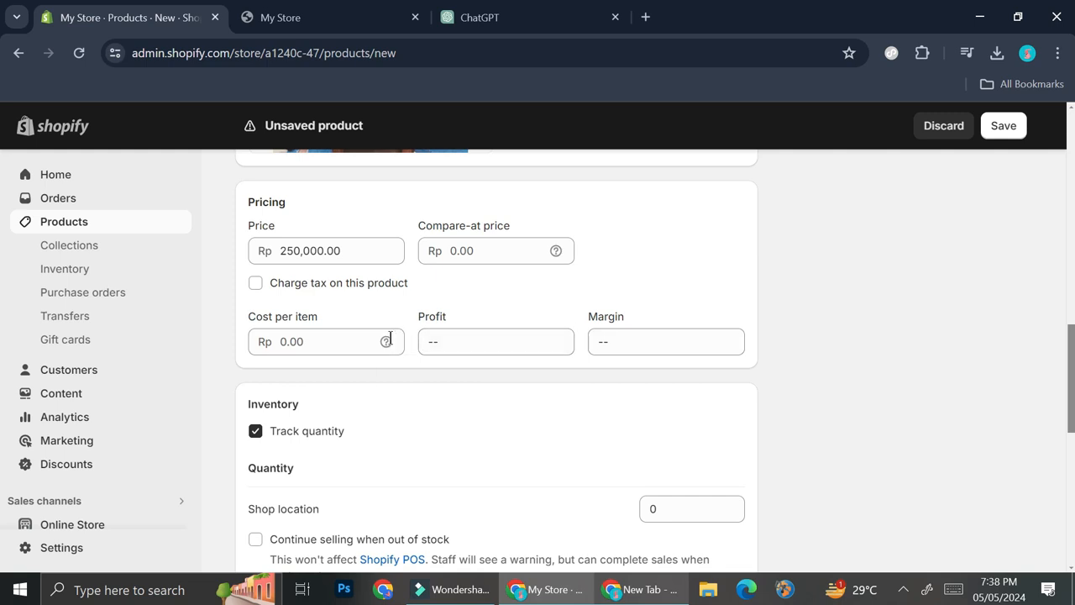
pyautogui.click(353, 340)
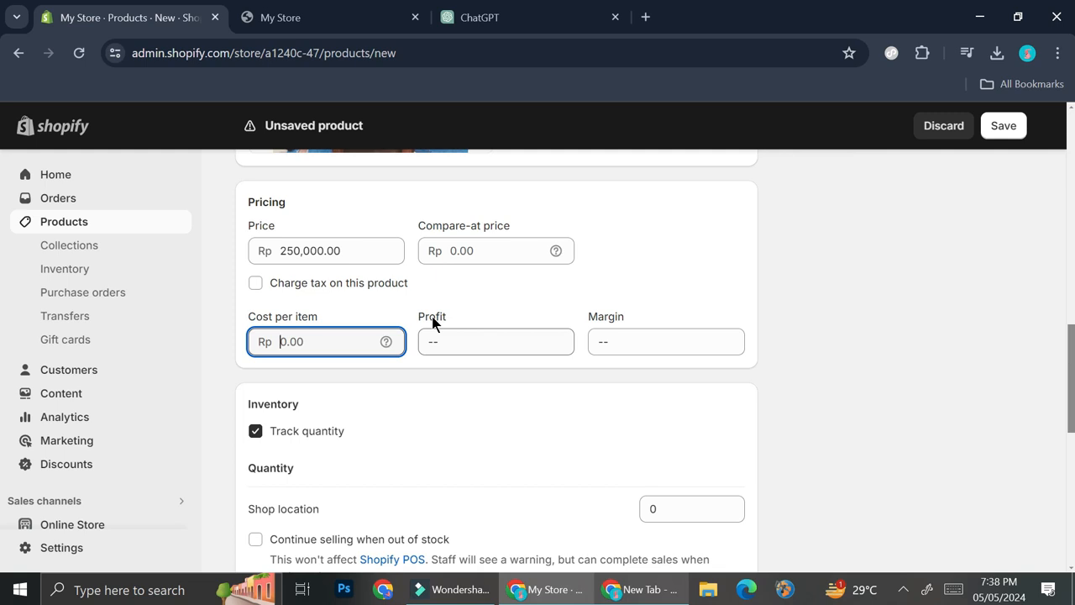
pyautogui.write('17')
pyautogui.write('5,000')
pyautogui.click(432, 317)
pyautogui.scroll(-2, 403, 344)
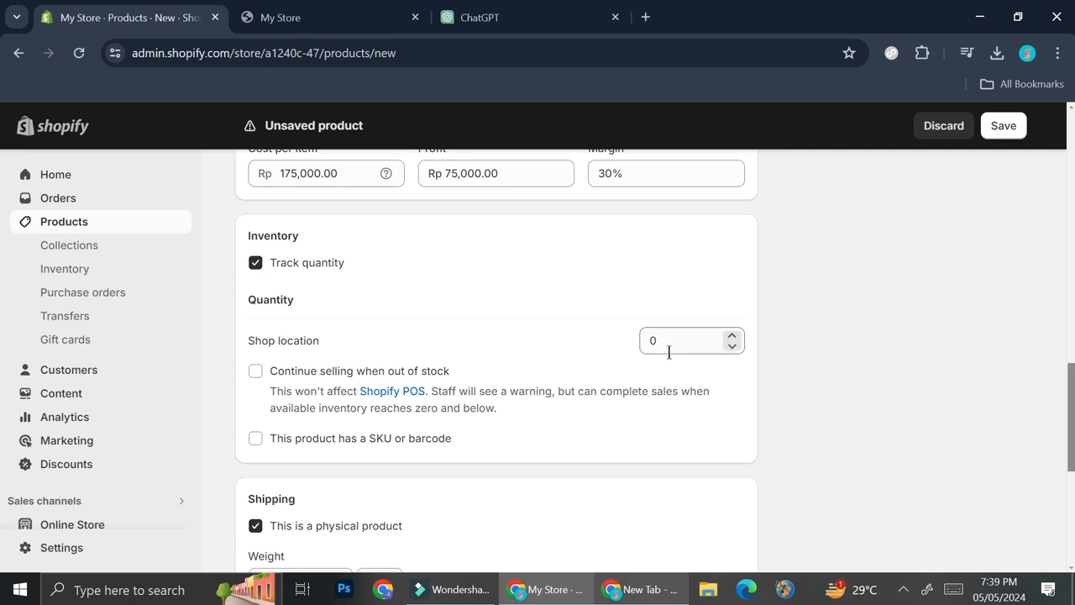
pyautogui.scroll(-1, 470, 353)
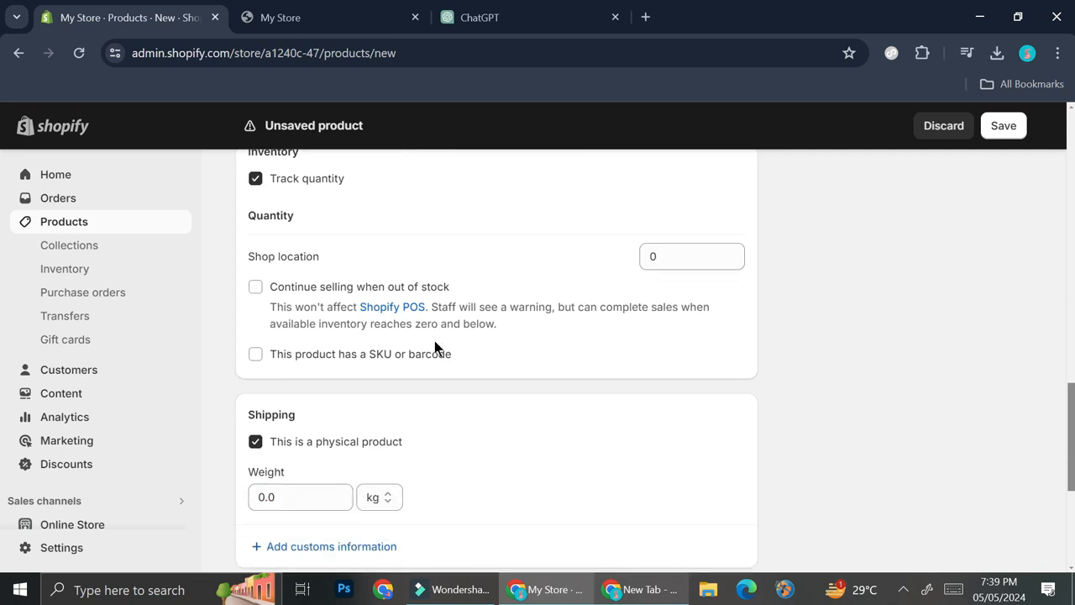
# - Set the tracked inventory quantity at the Shop location to 10
pyautogui.scroll(2, 445, 312)
pyautogui.click(656, 424)
pyautogui.write('1')
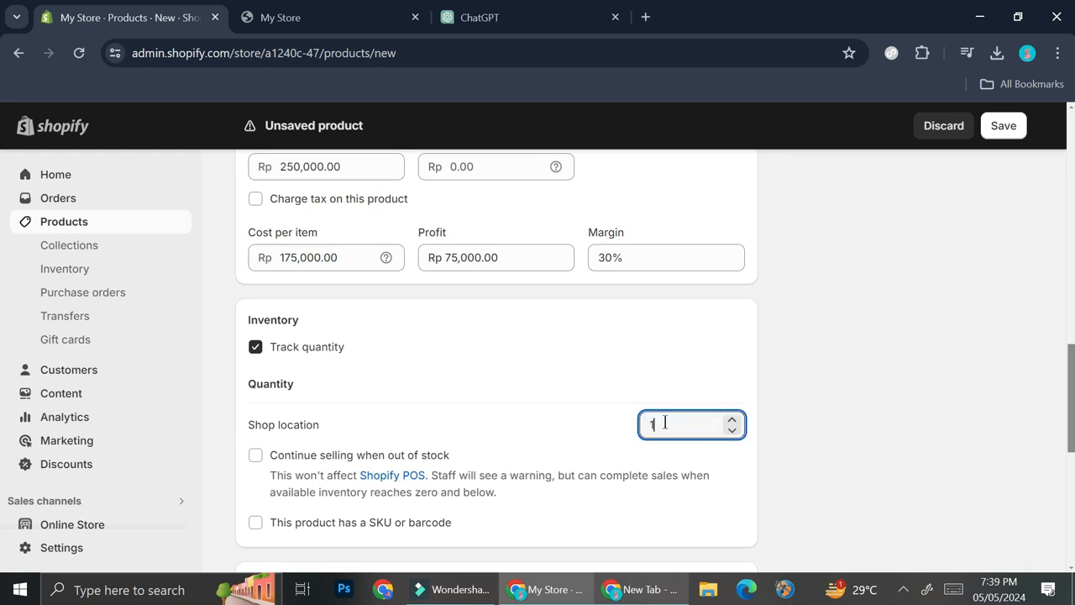
pyautogui.click(461, 384)
# - Set the physical product's shipping weight to 1.0 kg
pyautogui.scroll(-4, 461, 384)
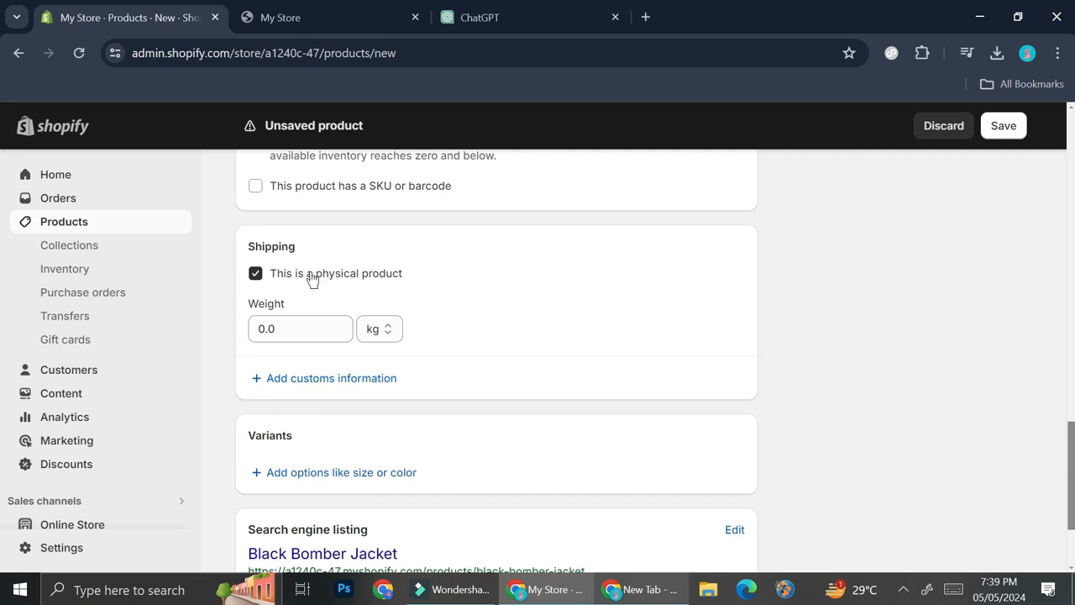
pyautogui.click(282, 328)
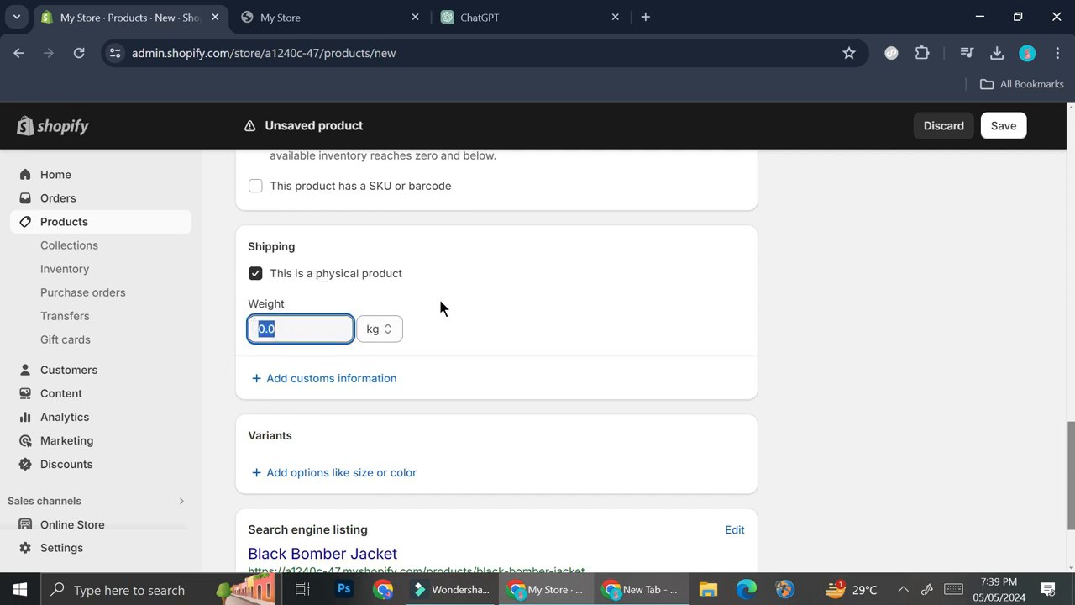
pyautogui.write('1')
pyautogui.click(411, 326)
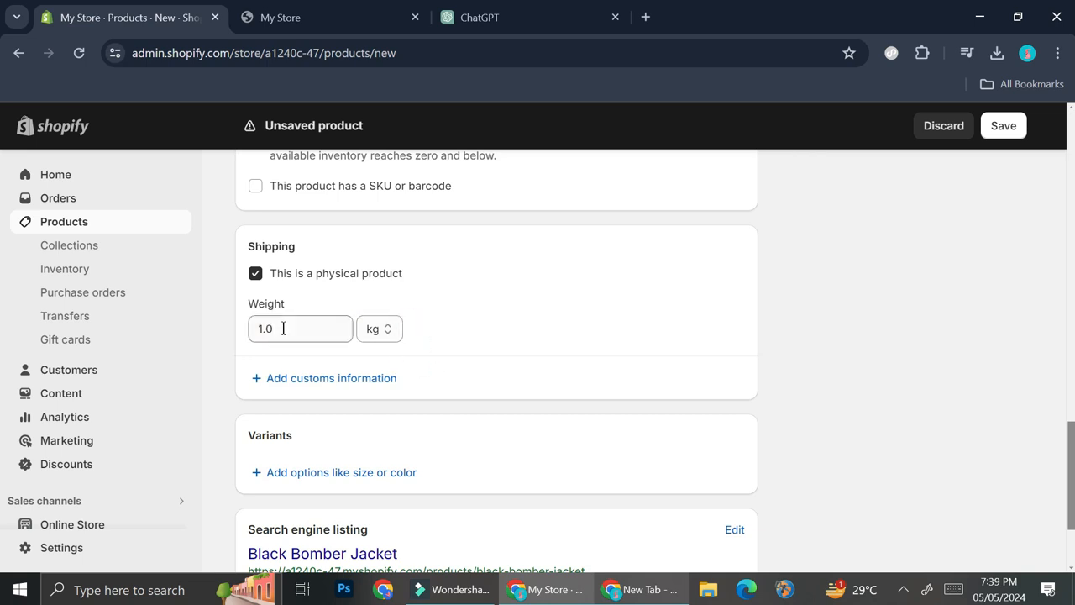
# - Add a variant option named Size to the product
pyautogui.scroll(-1, 288, 391)
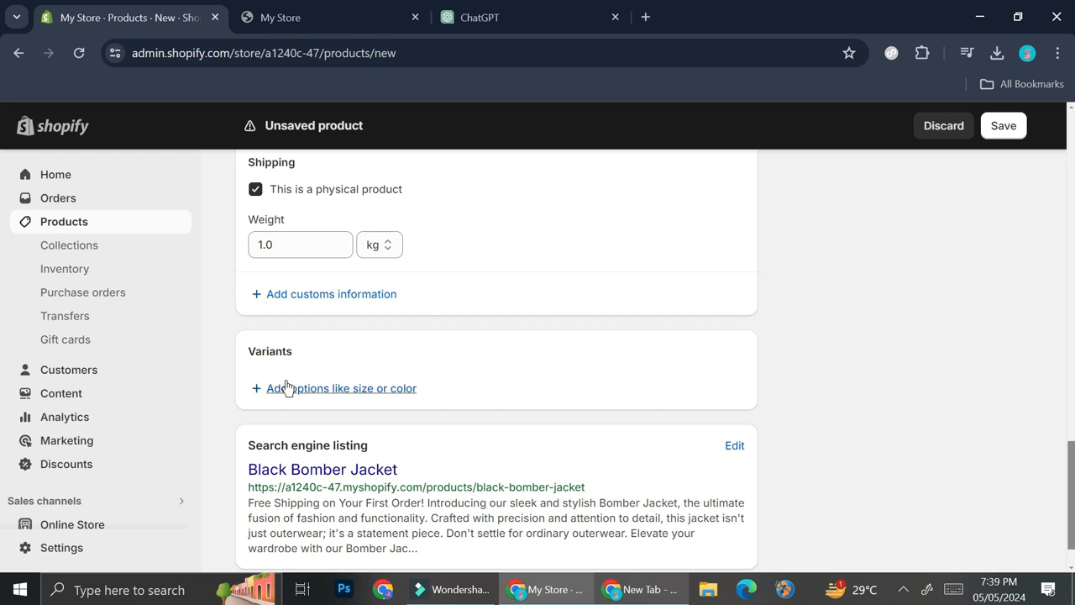
pyautogui.click(288, 386)
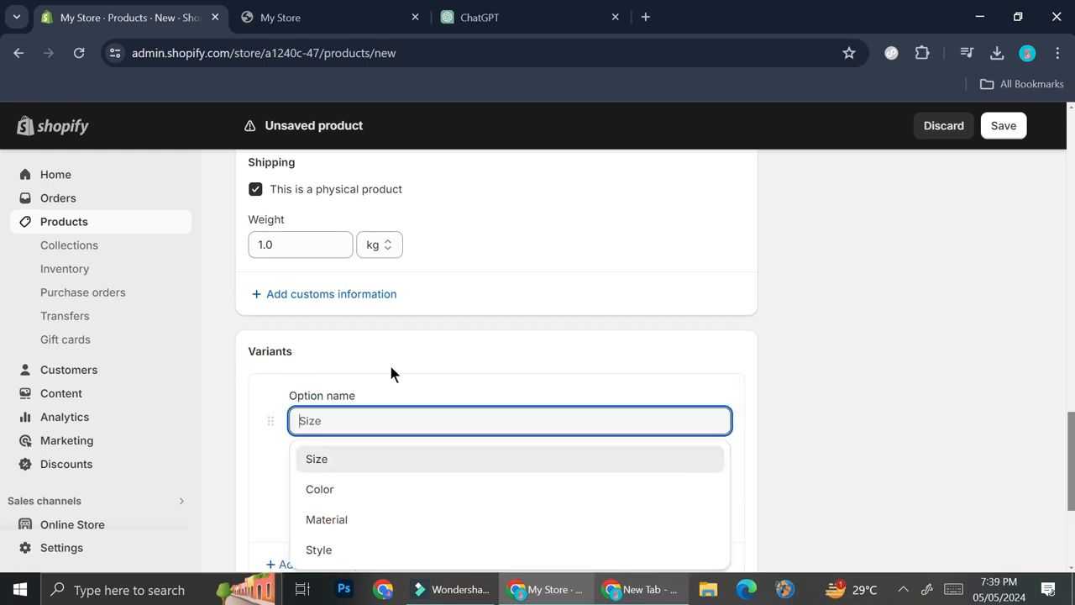
pyautogui.scroll(-1, 392, 372)
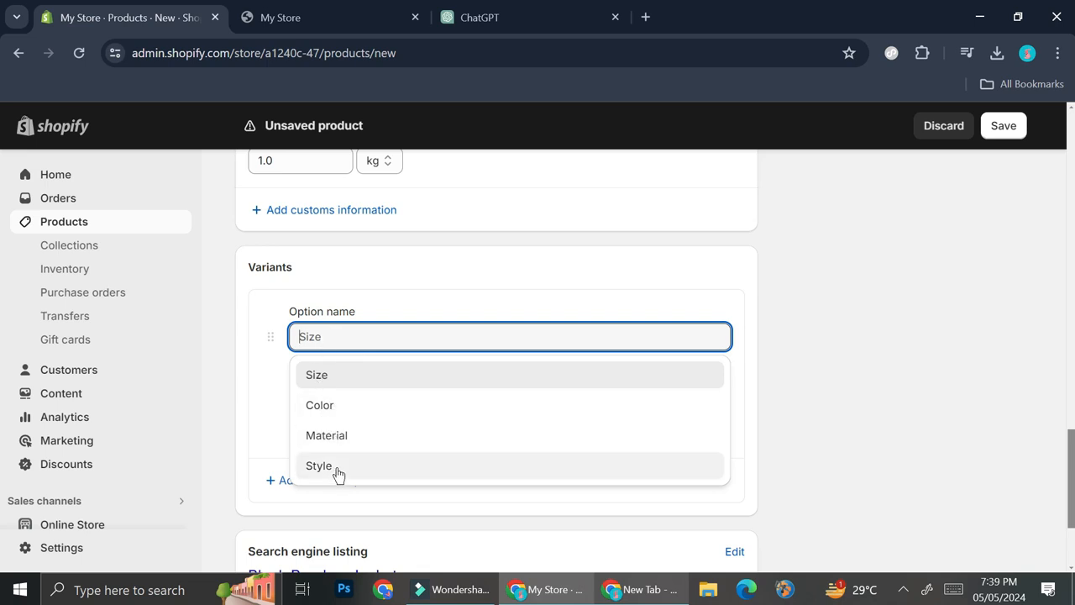
pyautogui.click(342, 380)
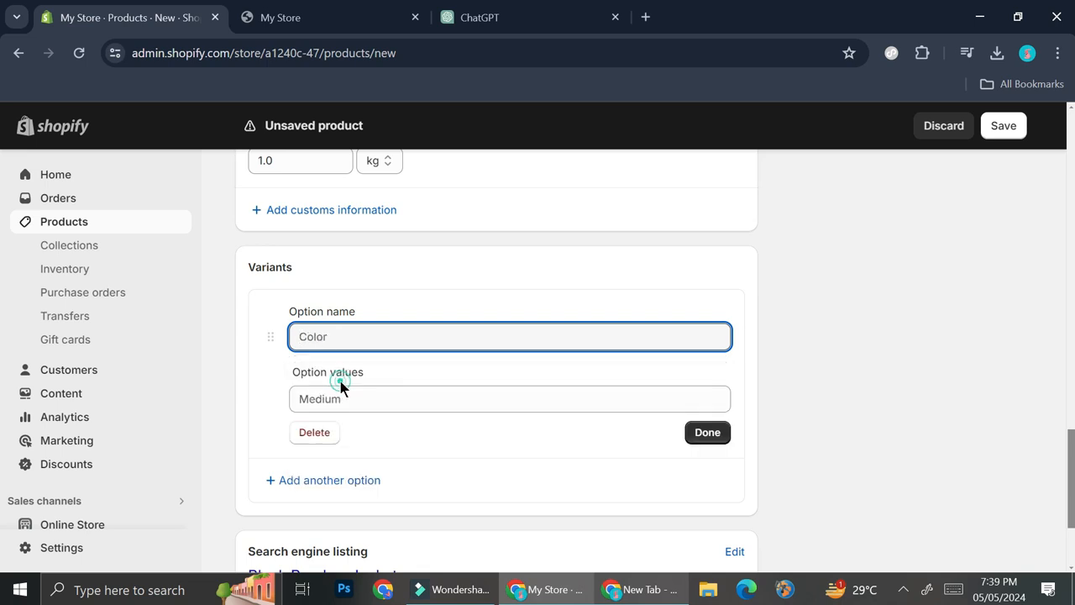
pyautogui.click(489, 401)
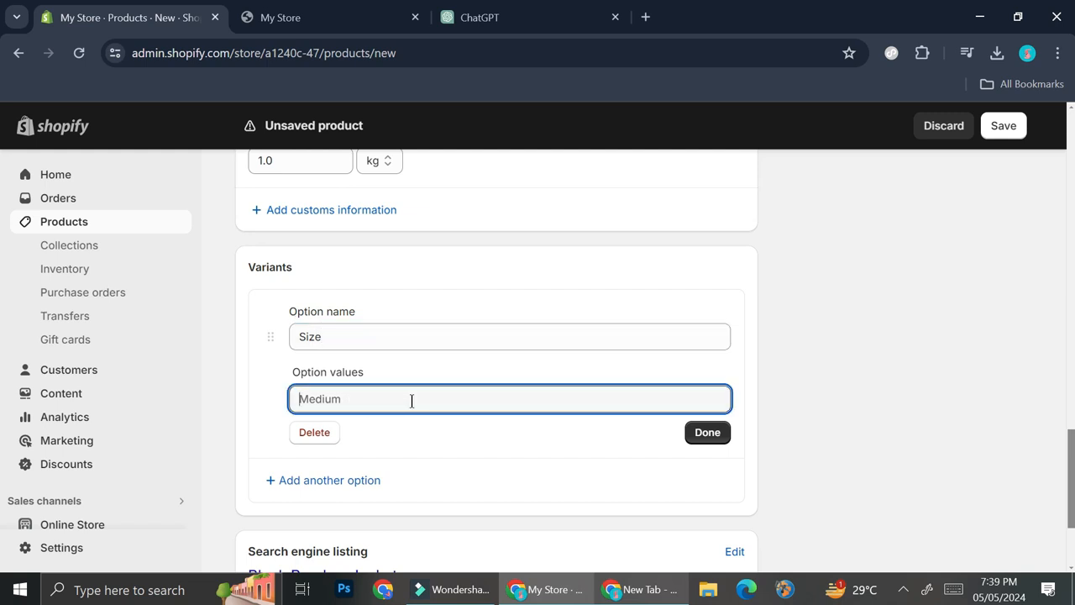
# - Enter Small, Medium, Large, Extra Large and Double XL as the Size option's values and finish the option
pyautogui.write('Small')
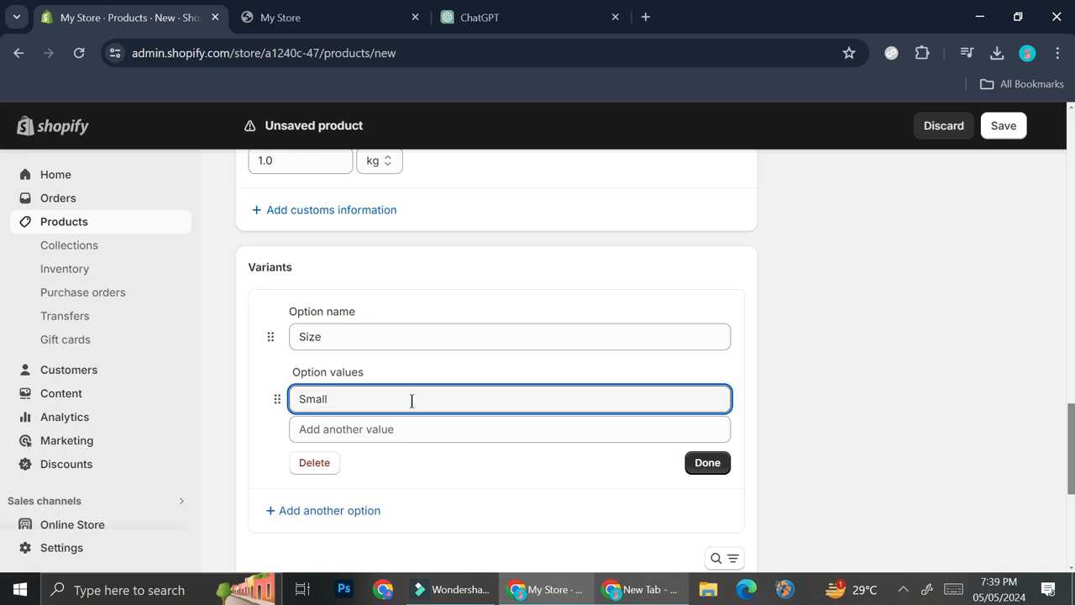
pyautogui.click(409, 424)
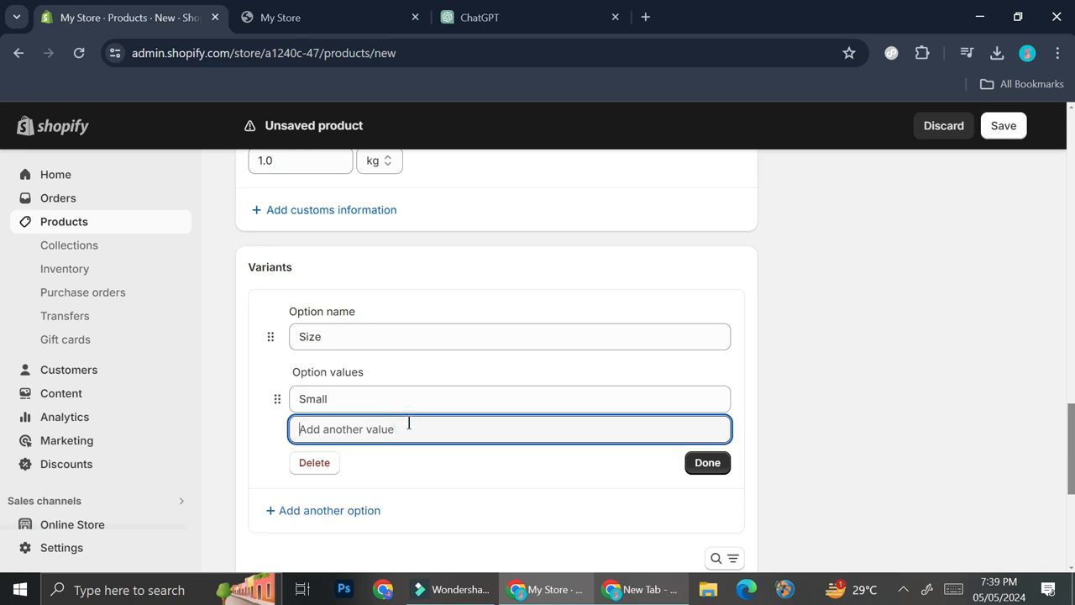
pyautogui.write('Medium')
pyautogui.click(404, 464)
pyautogui.write('Large')
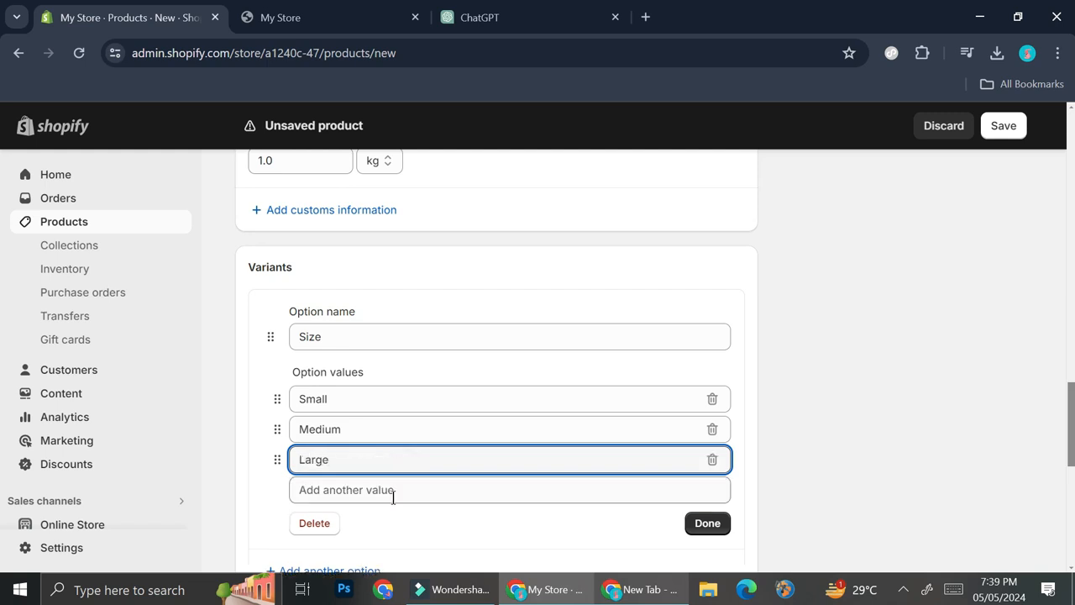
pyautogui.click(393, 493)
pyautogui.write('Extra Large')
pyautogui.click(391, 522)
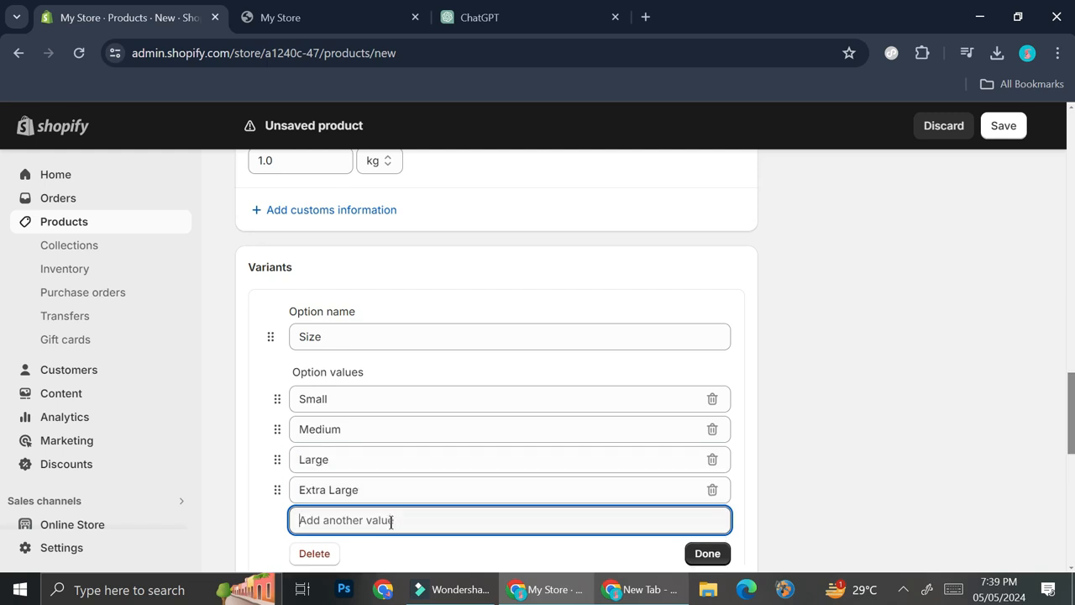
pyautogui.write('Double XL')
pyautogui.scroll(-3, 588, 378)
pyautogui.click(708, 337)
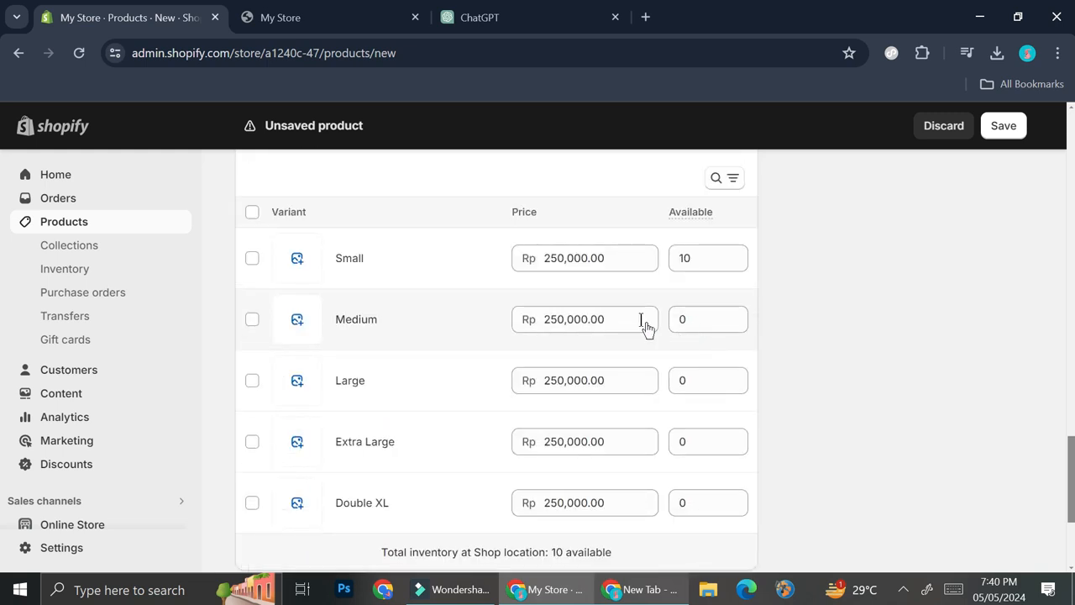
# - Set the available quantity of the Medium, Large, Extra Large and Double XL variants to 10 each
pyautogui.doubleClick(674, 319)
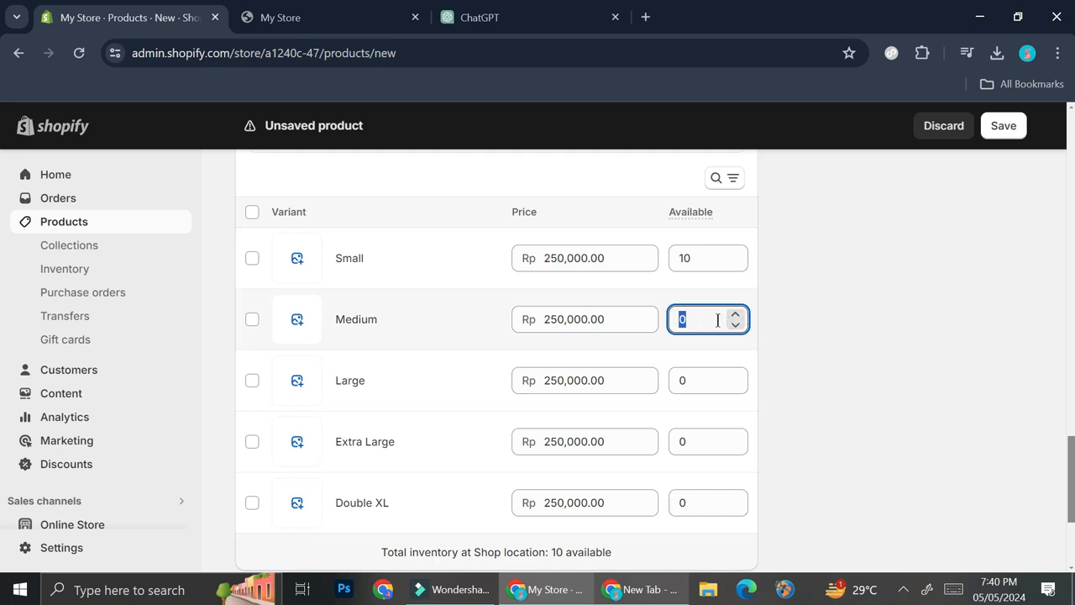
pyautogui.write('10')
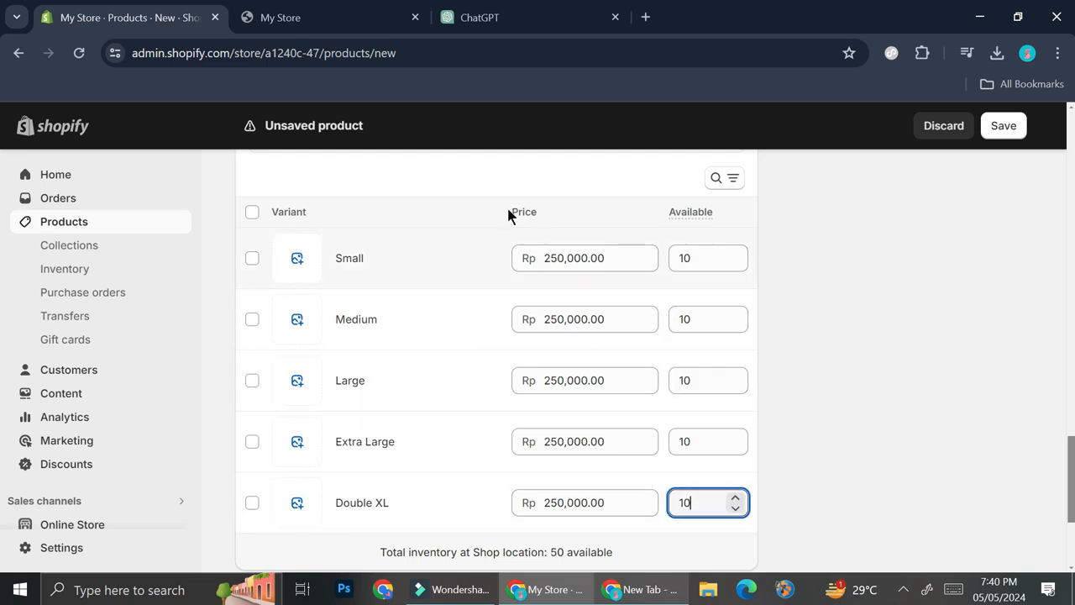
pyautogui.click(449, 174)
# - Add a second variant option, Color, with the values Black and Red
pyautogui.scroll(2, 439, 223)
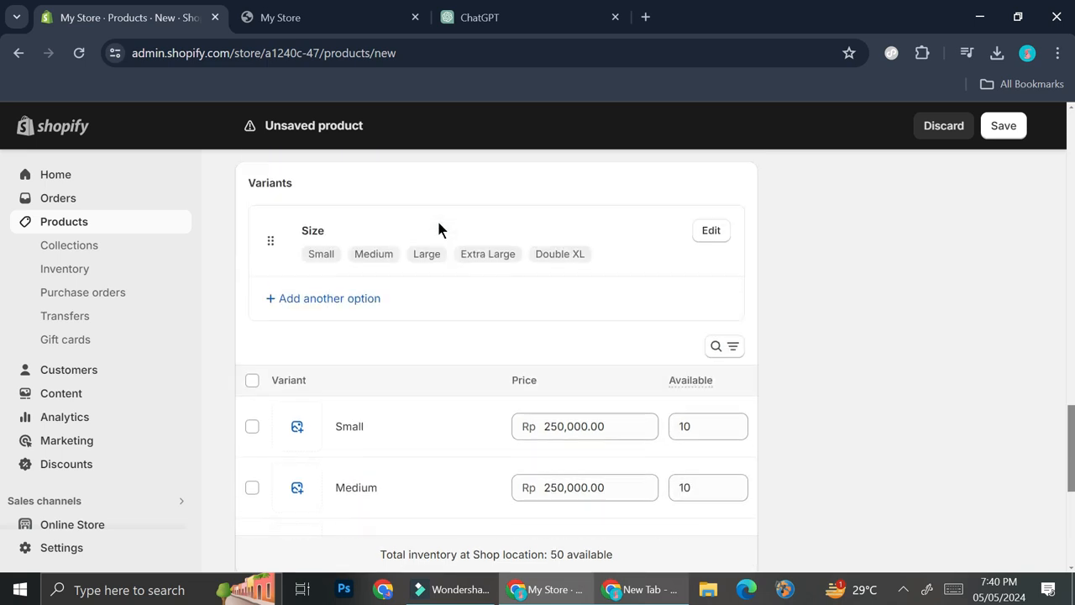
pyautogui.click(358, 300)
pyautogui.click(326, 391)
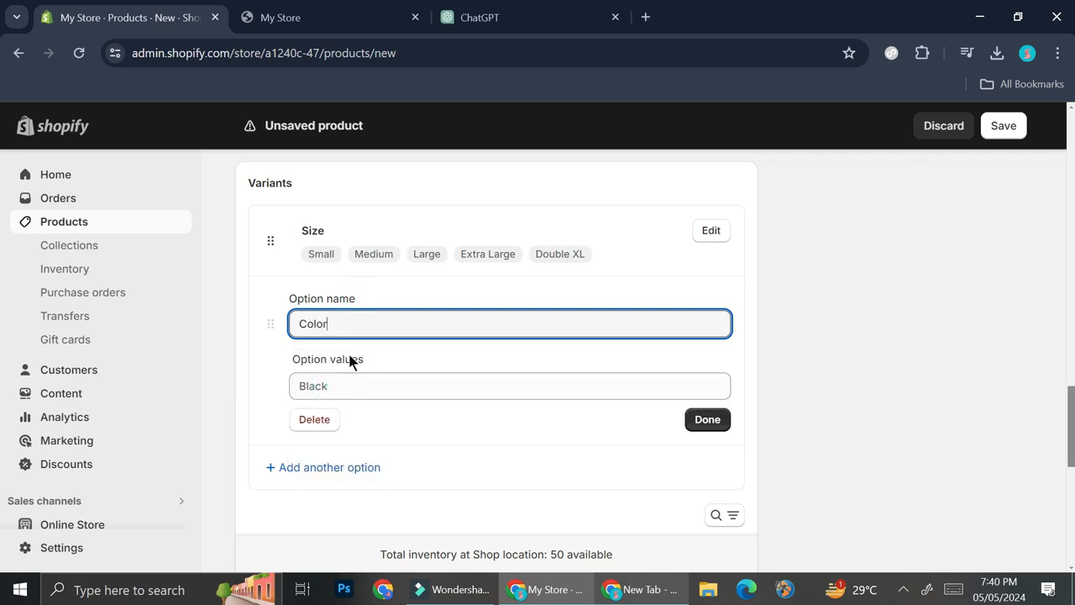
pyautogui.click(467, 396)
pyautogui.write('Black')
pyautogui.press('Tab')
pyautogui.write('Red')
pyautogui.click(708, 483)
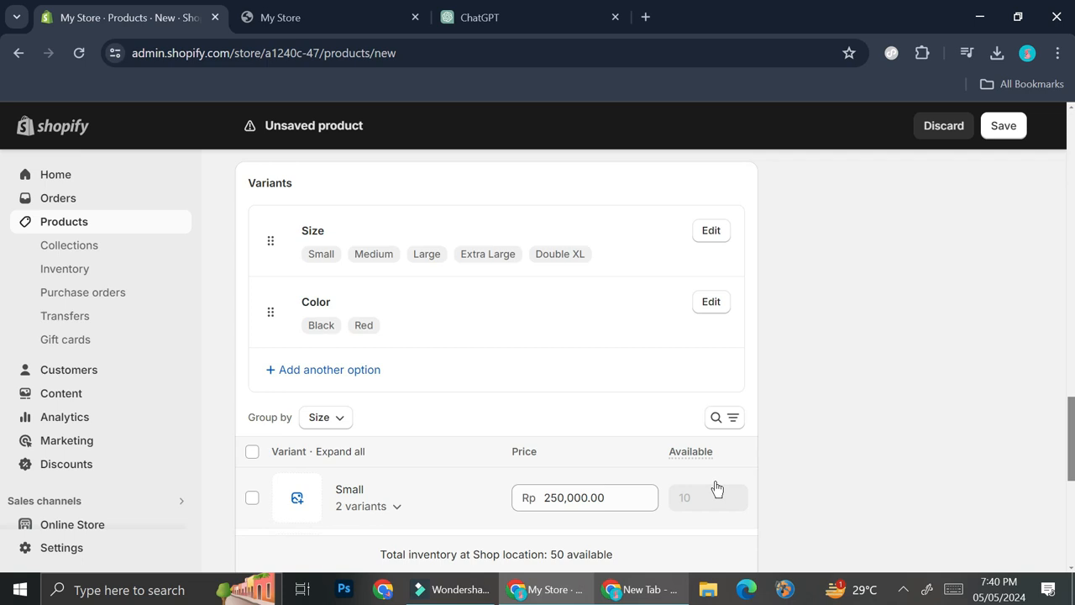
# - Review the size and color variants and the search engine listing, and save the product
pyautogui.scroll(-2, 428, 357)
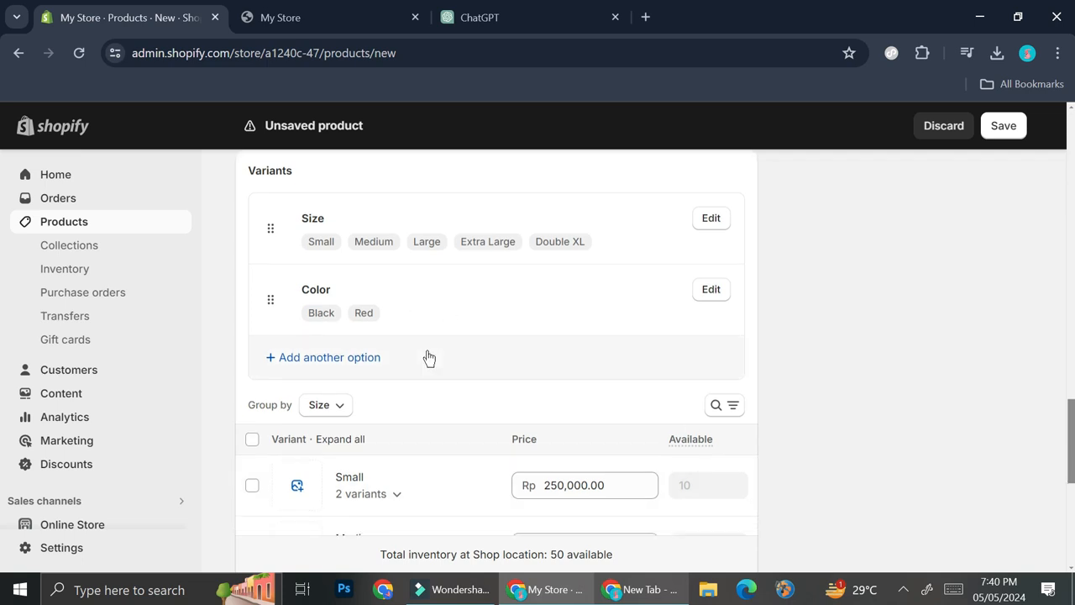
pyautogui.scroll(3, 533, 340)
pyautogui.scroll(-6, 538, 369)
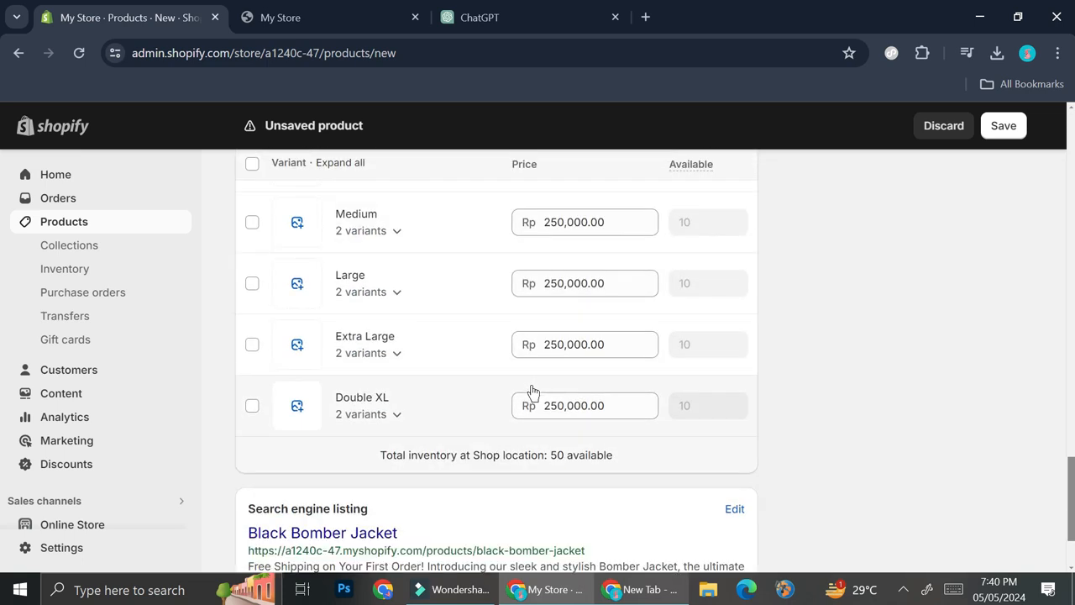
pyautogui.scroll(-1, 546, 399)
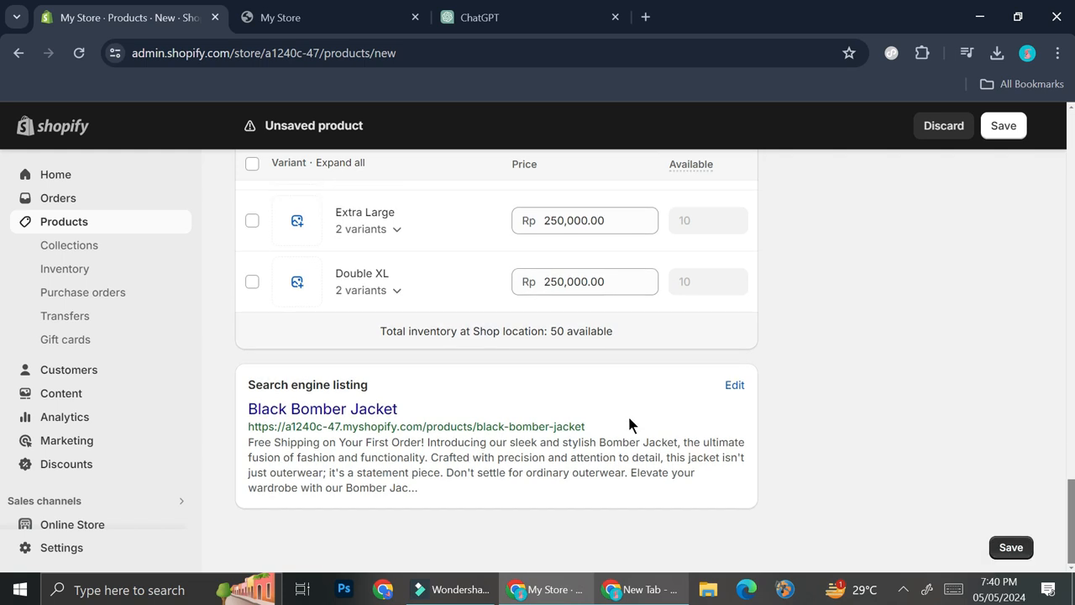
pyautogui.click(1000, 542)
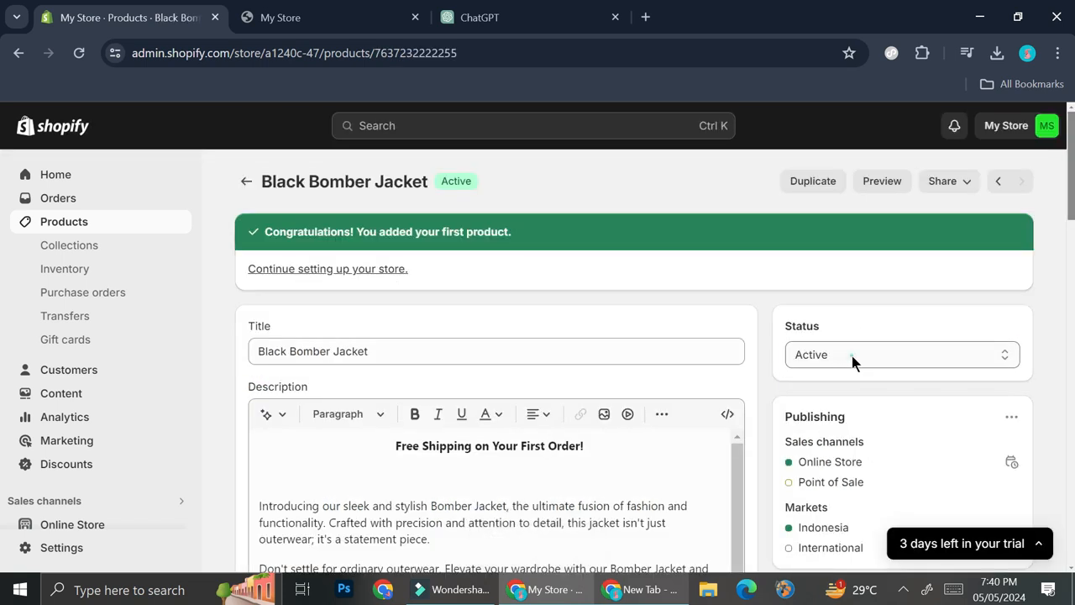
# - Check the product's status choices, keep it Active, and return to the product list
pyautogui.click(852, 356)
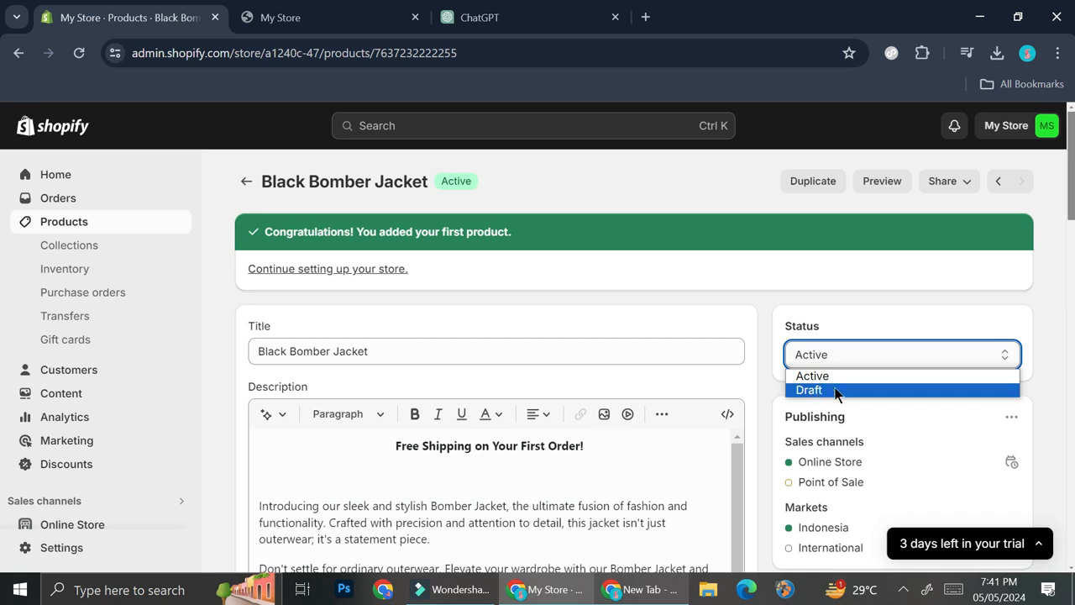
pyautogui.click(827, 379)
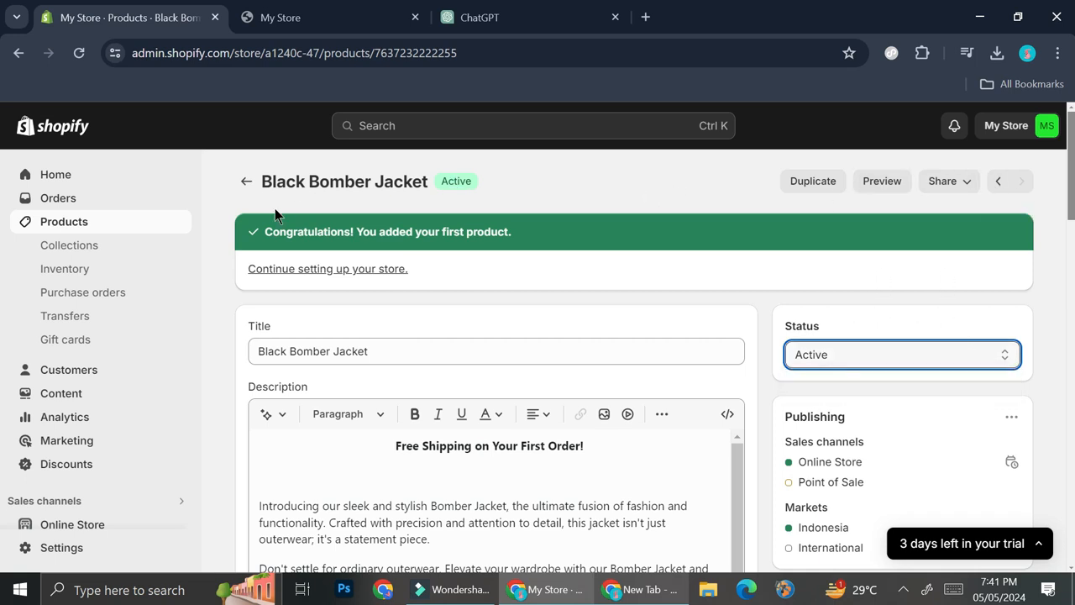
pyautogui.click(247, 181)
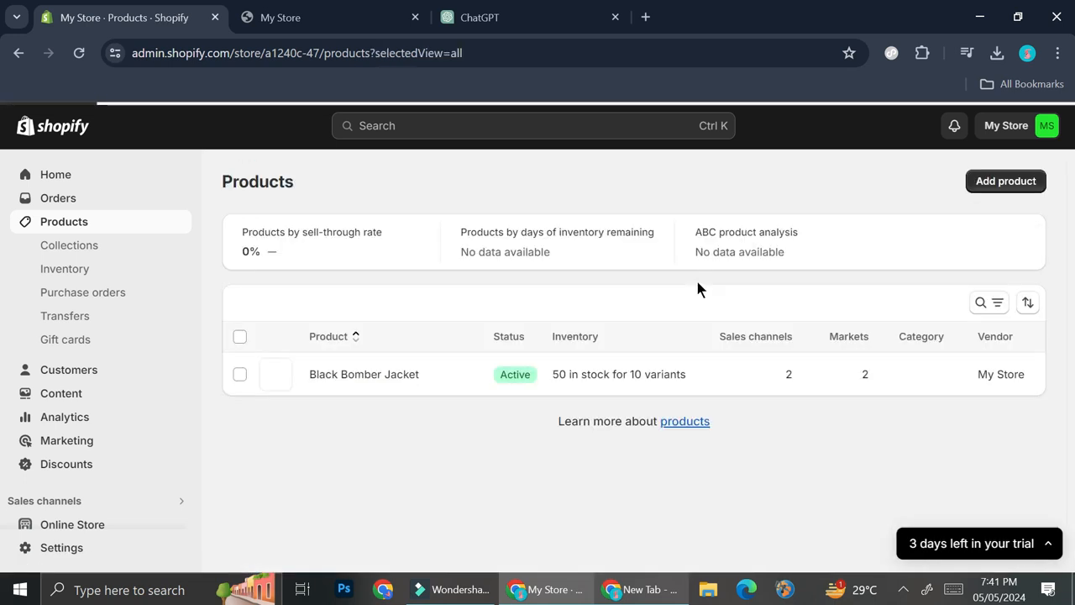
# - Start creating a new product collection and go to its title
pyautogui.click(71, 246)
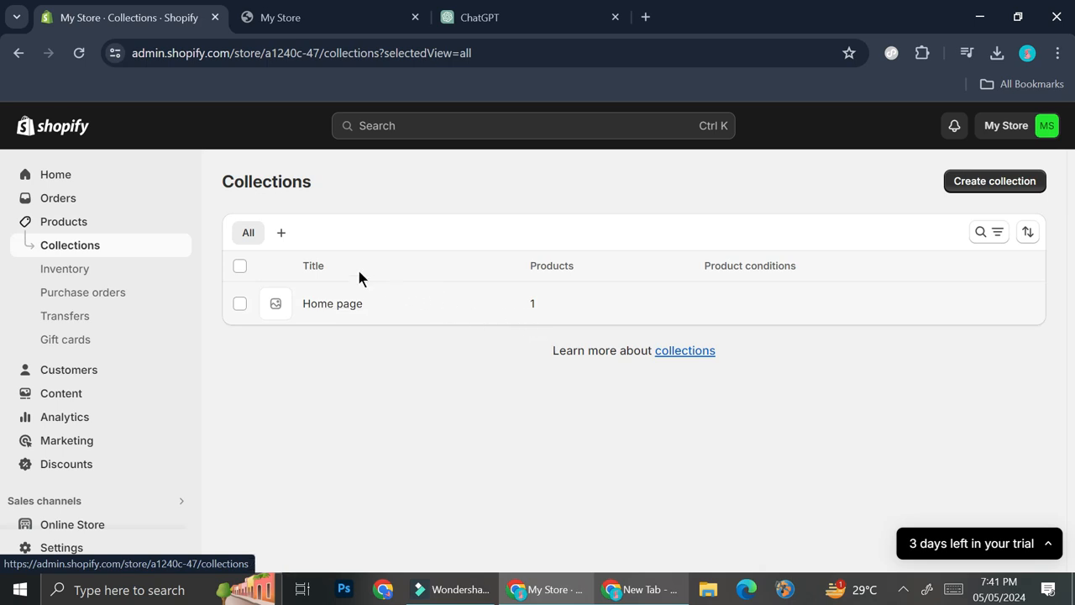
pyautogui.click(973, 183)
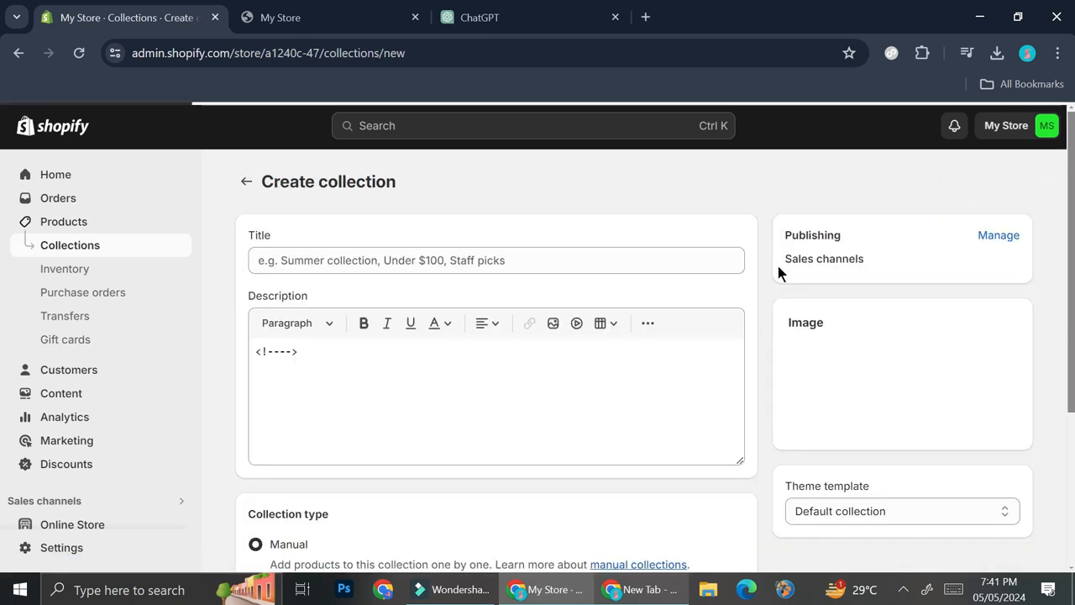
pyautogui.click(529, 264)
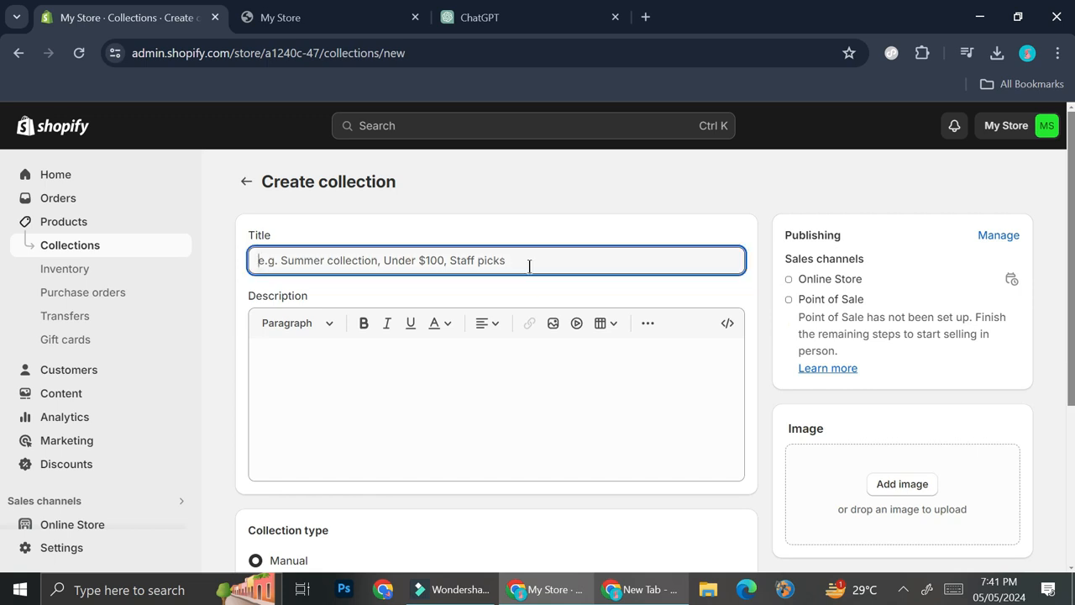
pyautogui.write('Summer C')
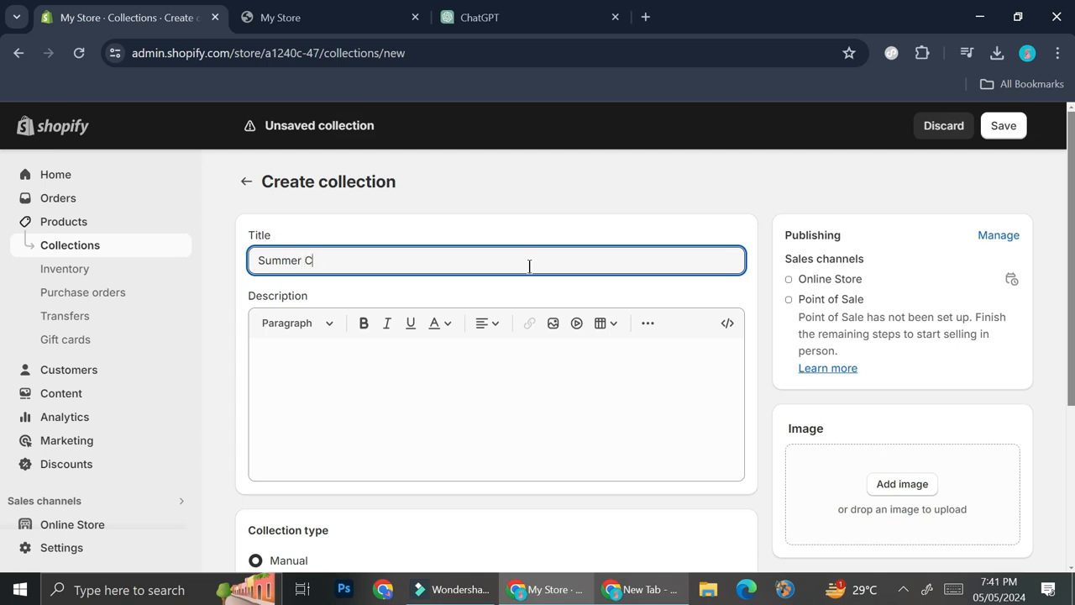
pyautogui.press('BackSpace')
pyautogui.press('BackSpace')
pyautogui.press('BackSpace')
pyautogui.press('BackSpace')
pyautogui.press('BackSpace')
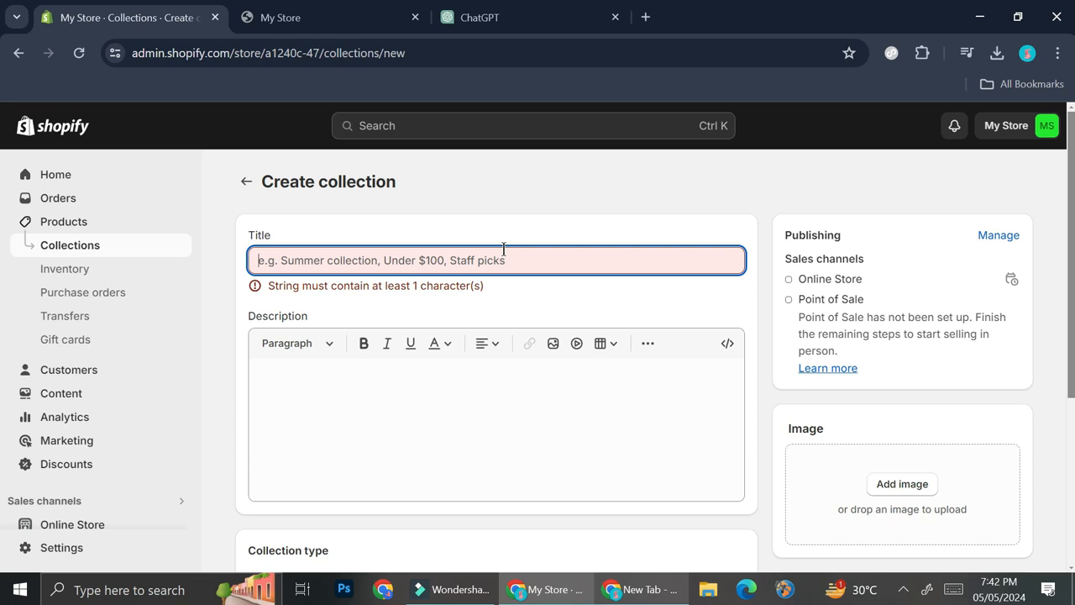
# - Title the new collection Urban Edge, look over its type settings, and save it without a description
pyautogui.write('Urban Edge')
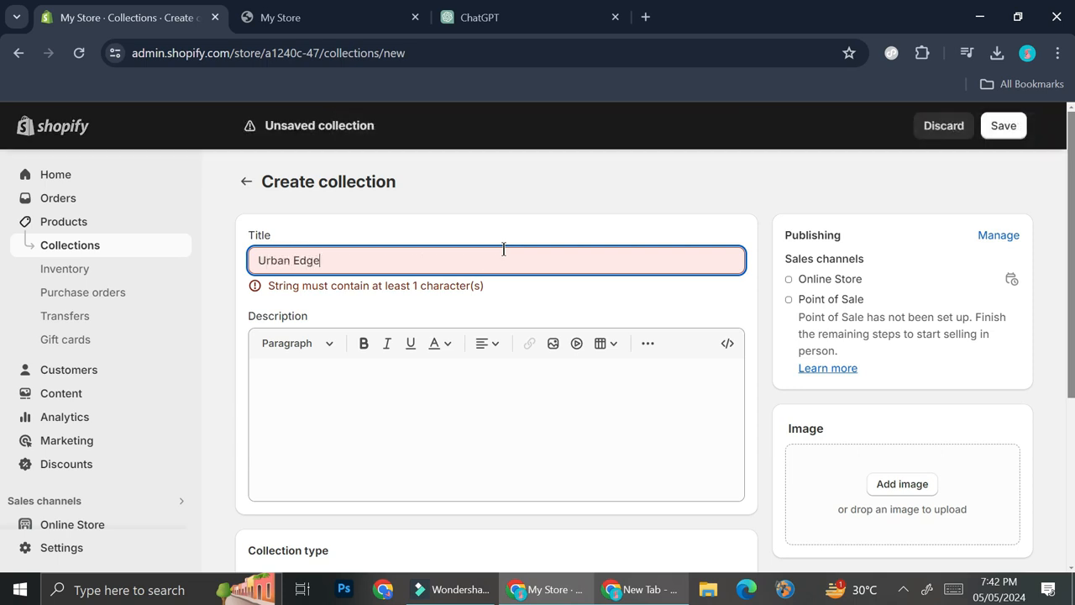
pyautogui.click(387, 376)
pyautogui.scroll(-1, 390, 376)
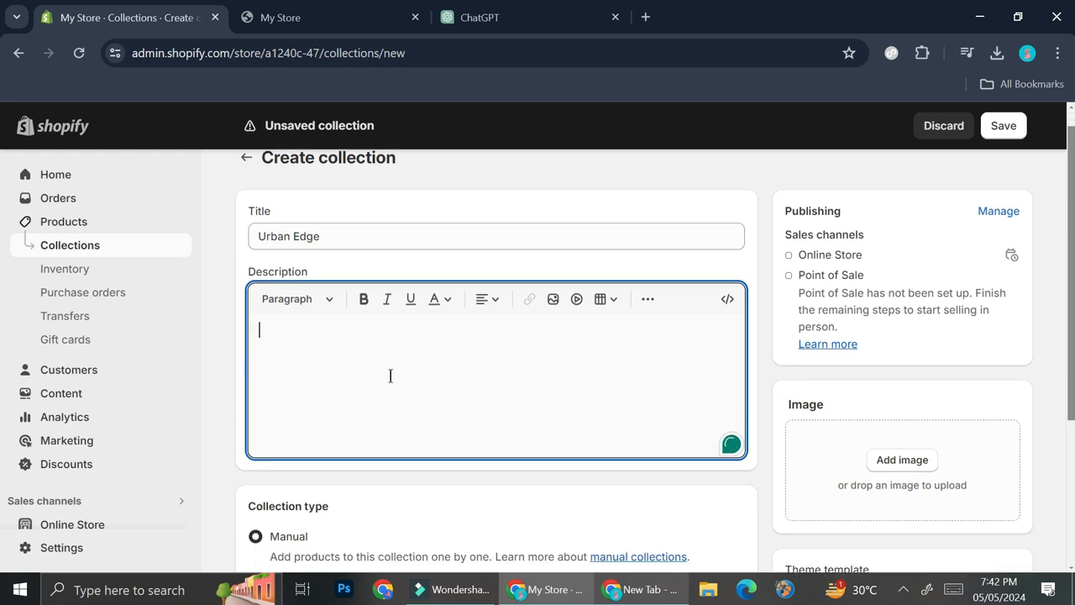
pyautogui.scroll(-2, 431, 346)
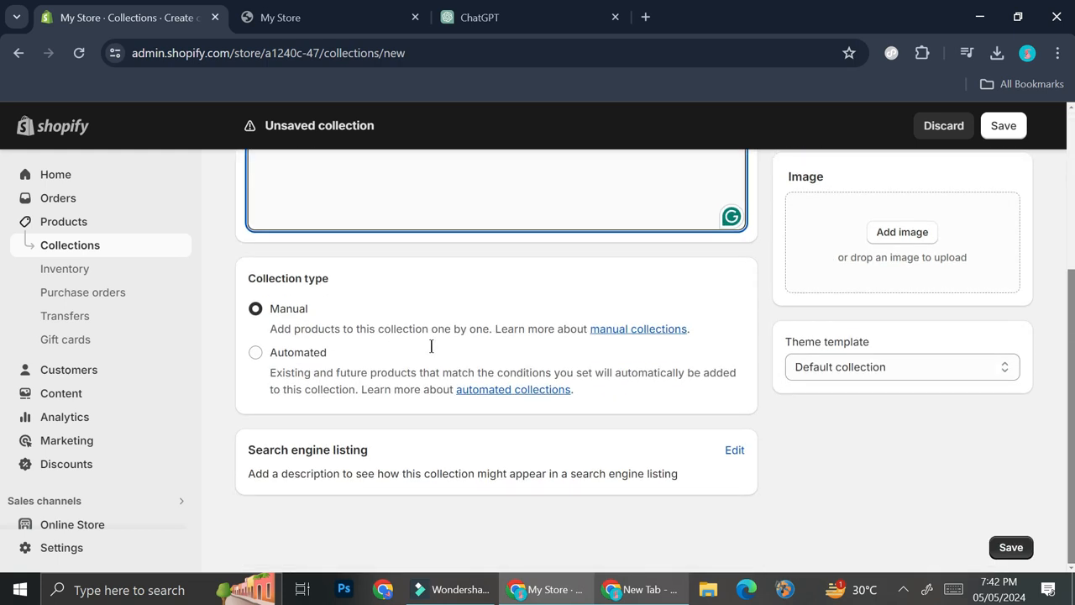
pyautogui.scroll(3, 635, 395)
pyautogui.click(999, 126)
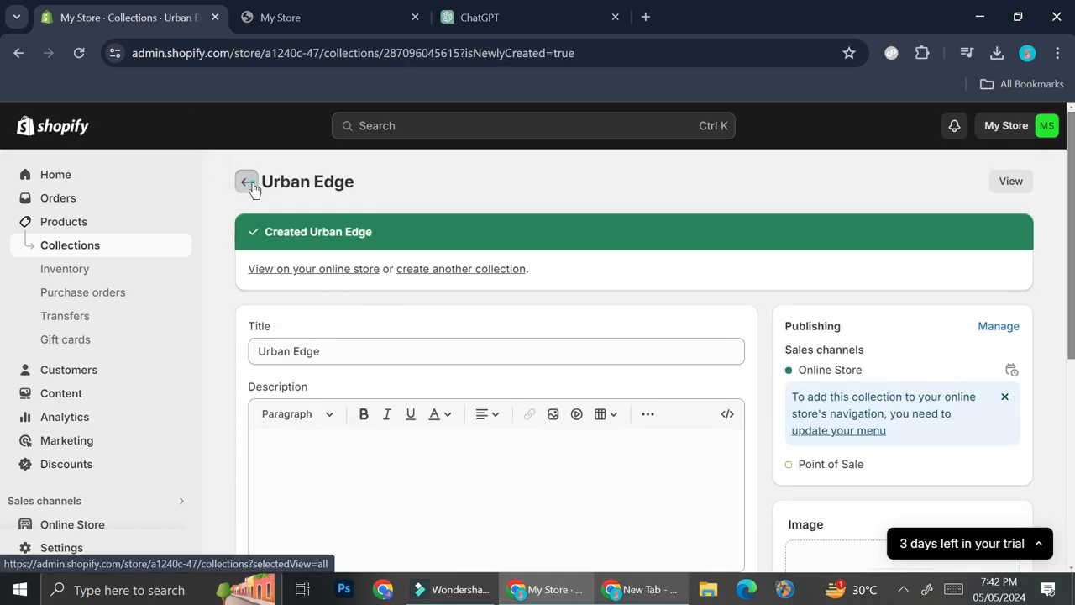
# - Leave the new collection, go to the product list, and open the Black Bomber Jacket product
pyautogui.click(245, 181)
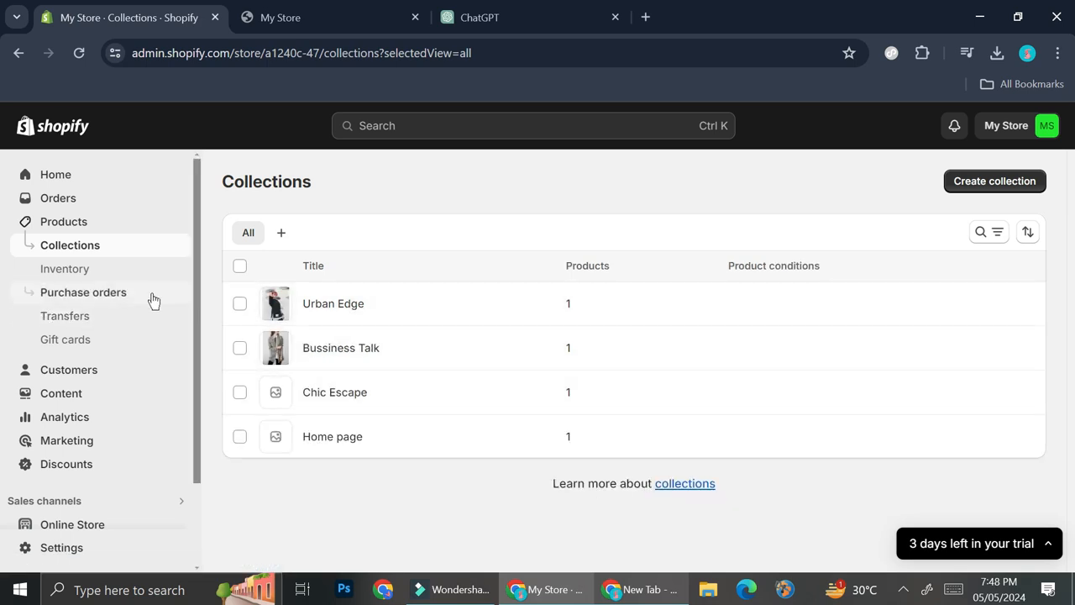
pyautogui.click(90, 223)
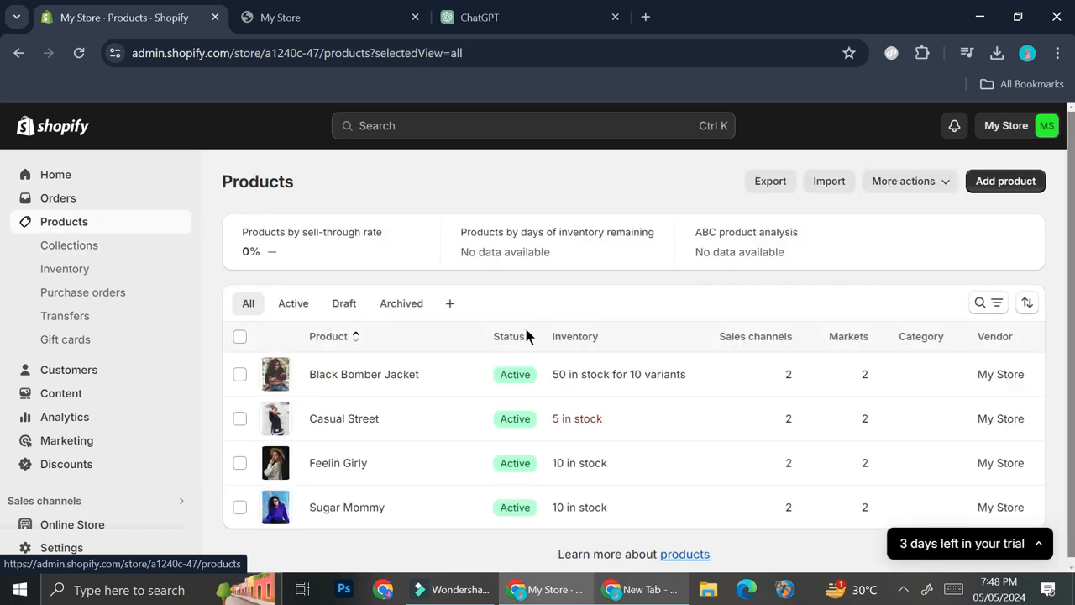
pyautogui.click(393, 374)
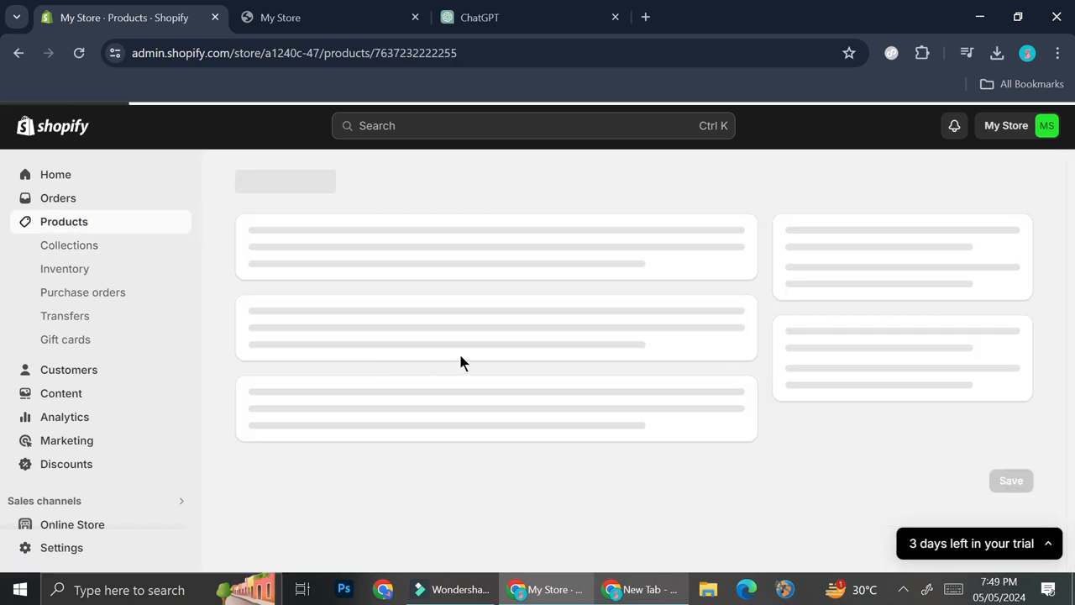
# - Assign the Black Bomber Jacket to the Urban Edge collection only, remove it from Home page, and save the product
pyautogui.scroll(-4, 849, 357)
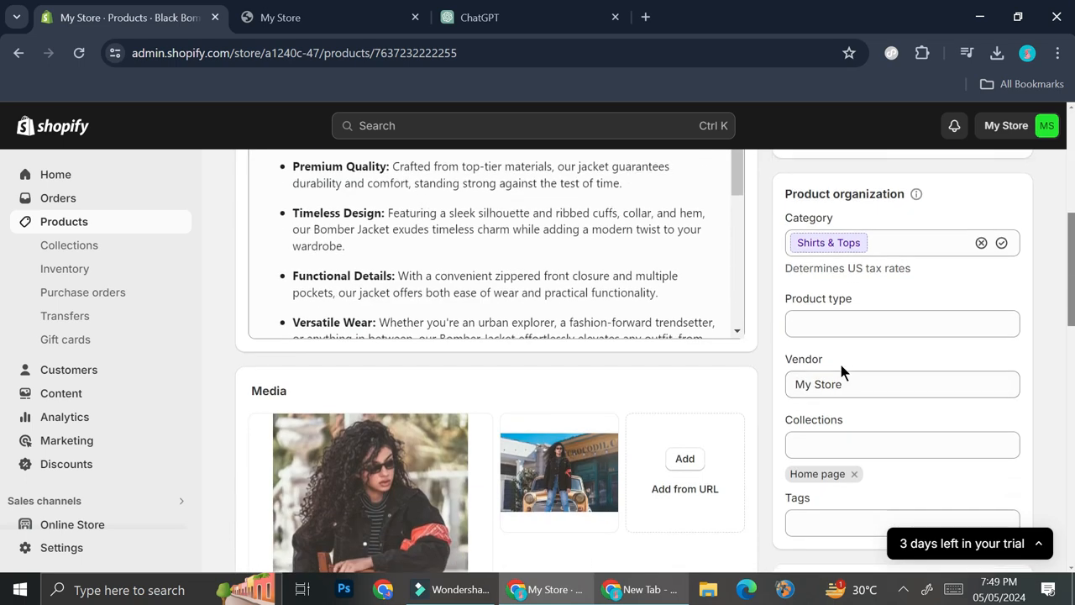
pyautogui.click(853, 445)
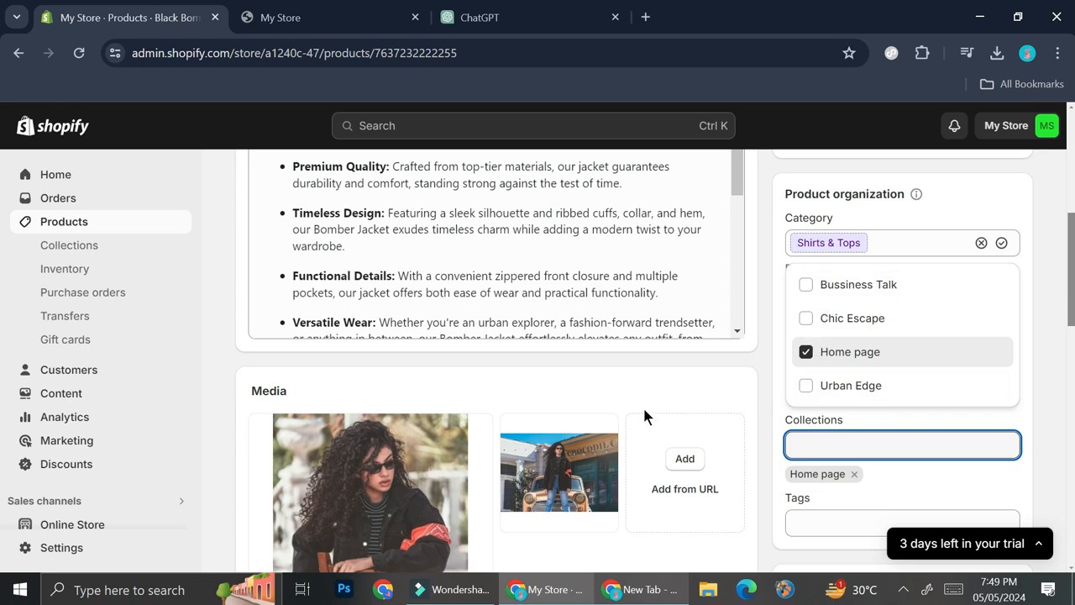
pyautogui.click(808, 387)
pyautogui.click(806, 352)
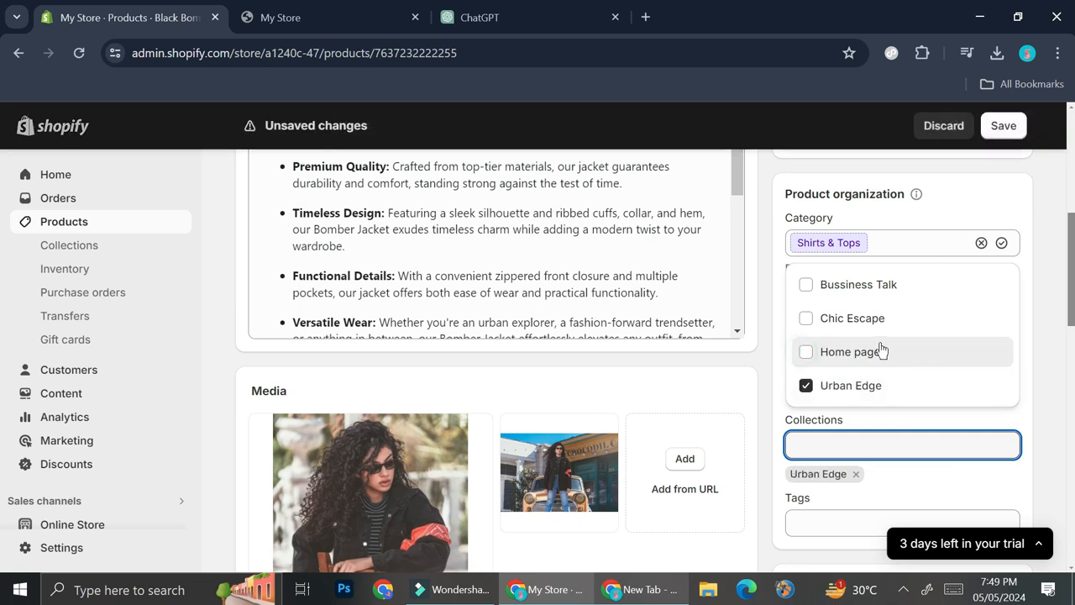
pyautogui.click(806, 318)
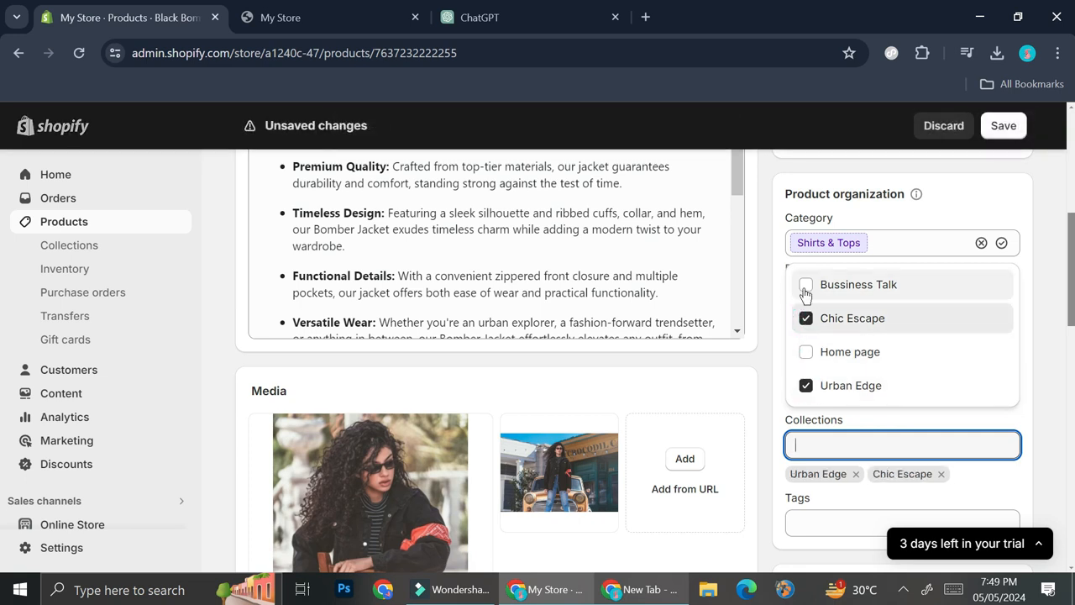
pyautogui.click(807, 318)
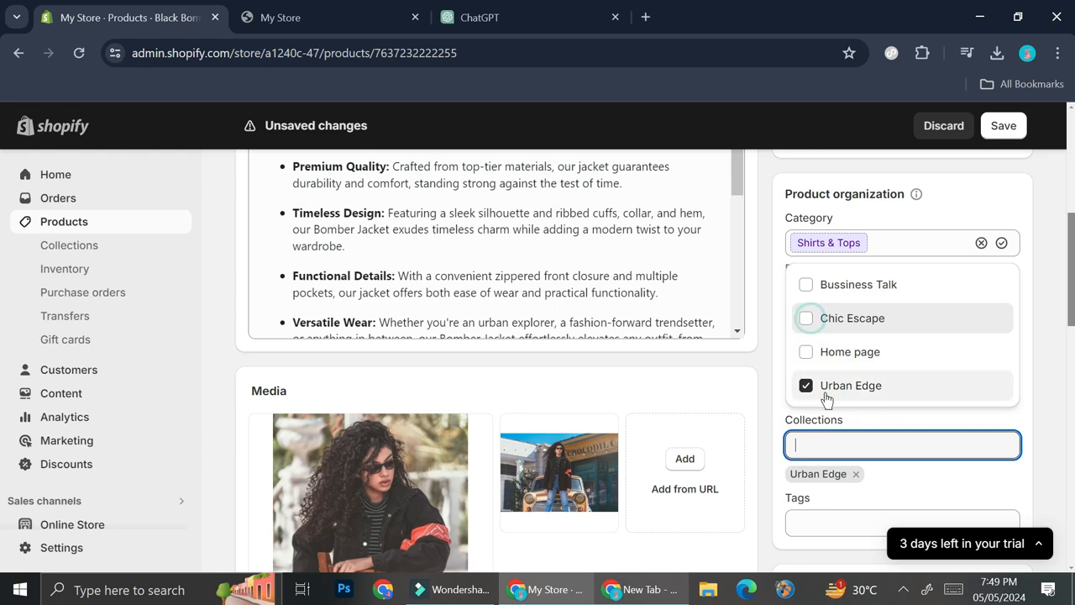
pyautogui.click(1008, 134)
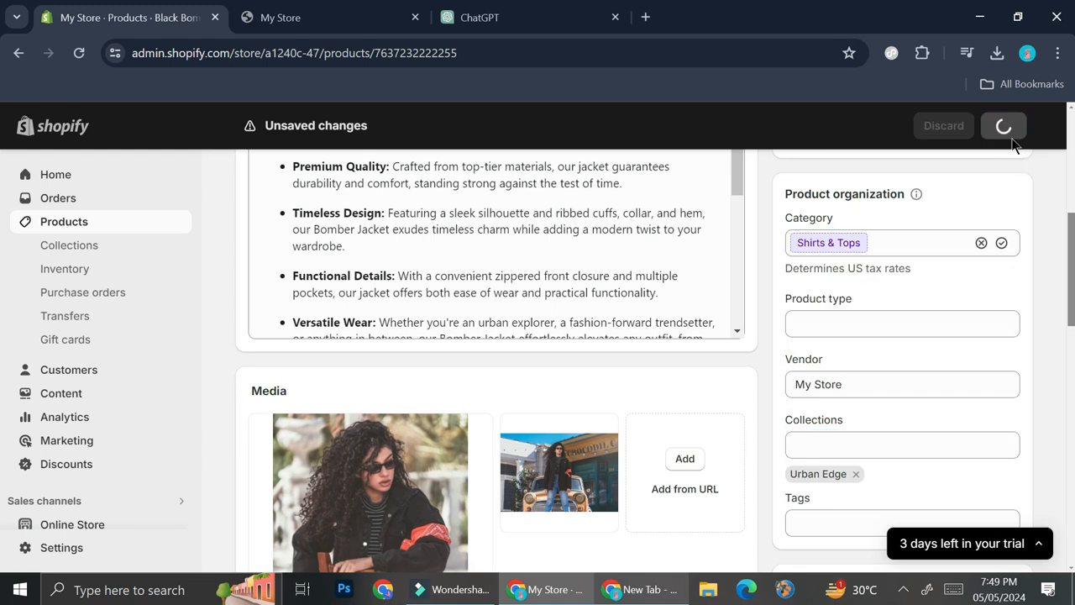
# - Open the Urban Edge collection, check which products it contains, and return to the collections list
pyautogui.scroll(6, 969, 295)
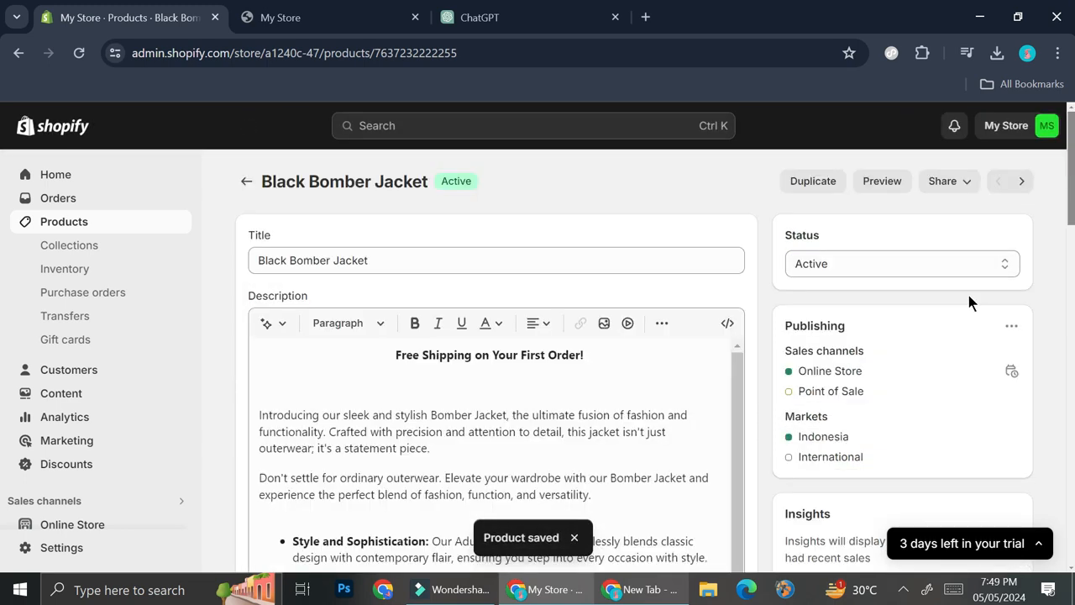
pyautogui.click(185, 222)
pyautogui.click(122, 249)
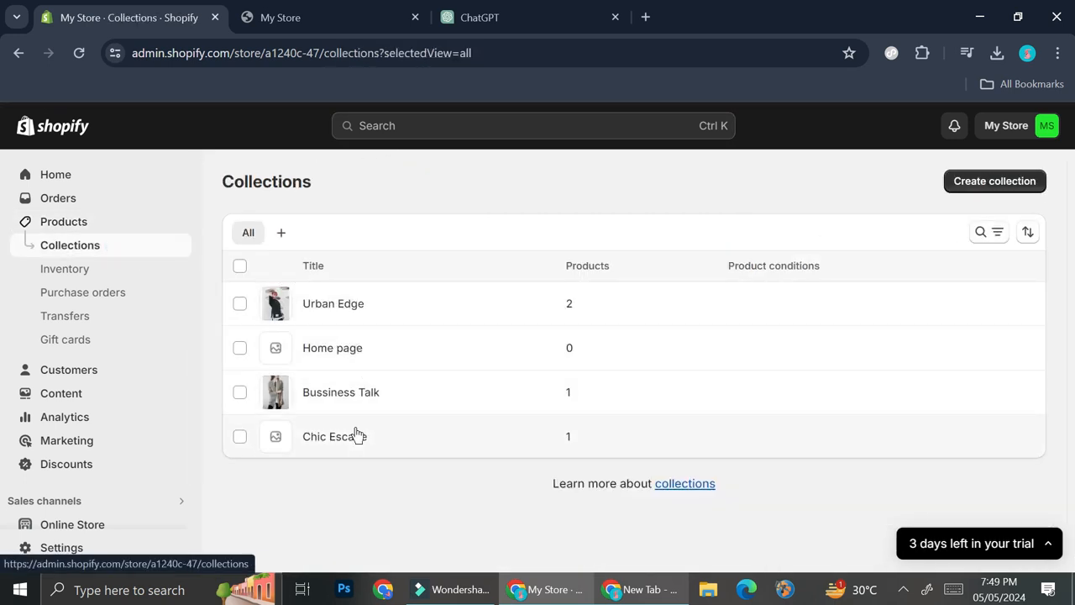
pyautogui.click(326, 307)
pyautogui.scroll(-4, 456, 408)
pyautogui.scroll(-1, 455, 411)
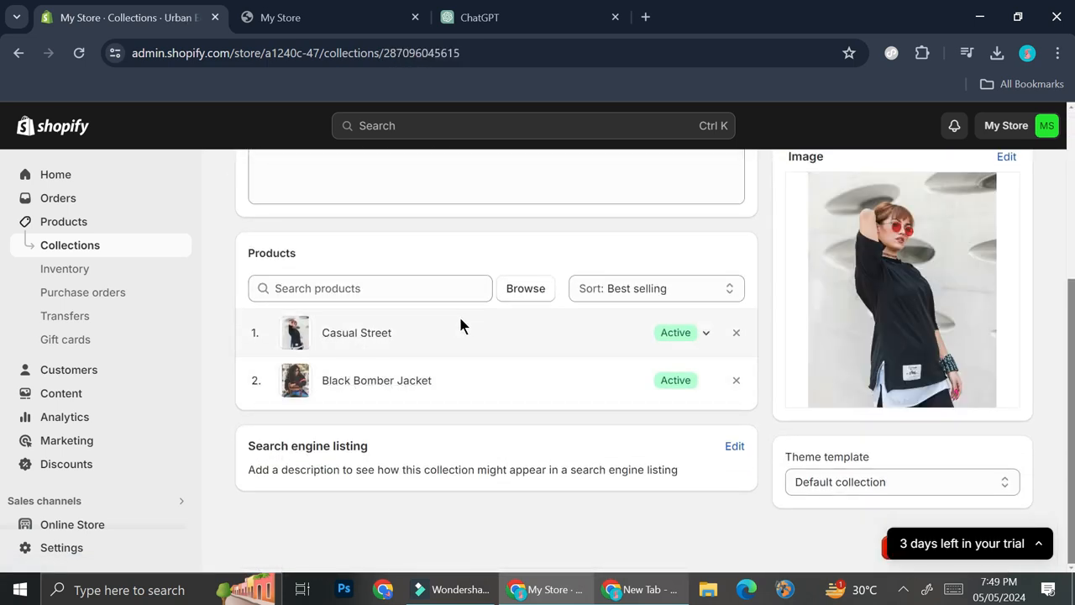
pyautogui.scroll(5, 459, 314)
pyautogui.click(245, 157)
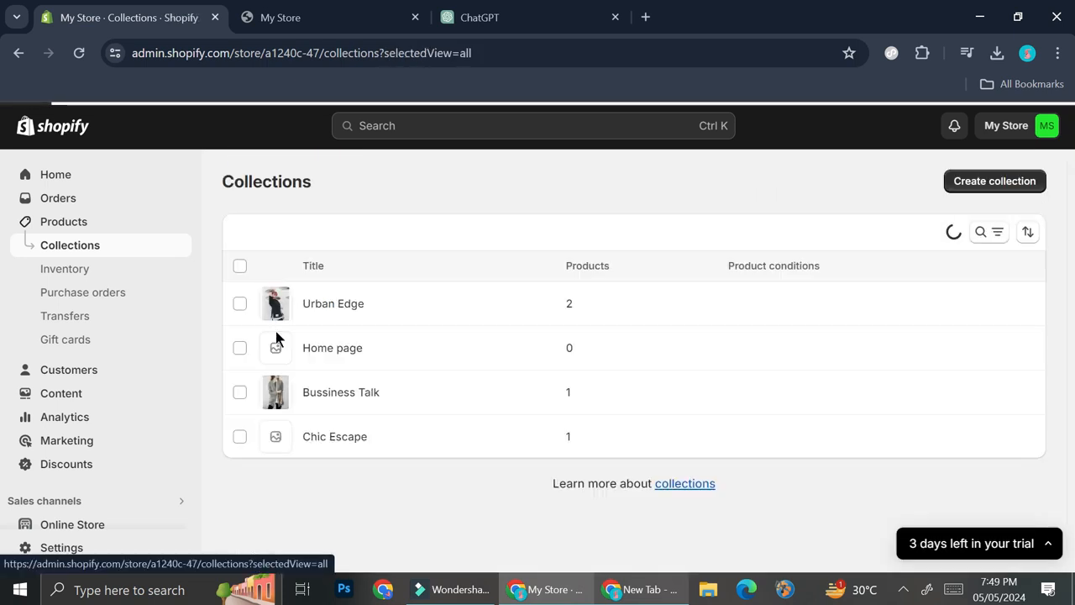
# - Upload the jaZoffxg1yc-unsplash photo from Downloads as the image of the Chic Escape collection
pyautogui.click(319, 445)
pyautogui.scroll(-1, 859, 387)
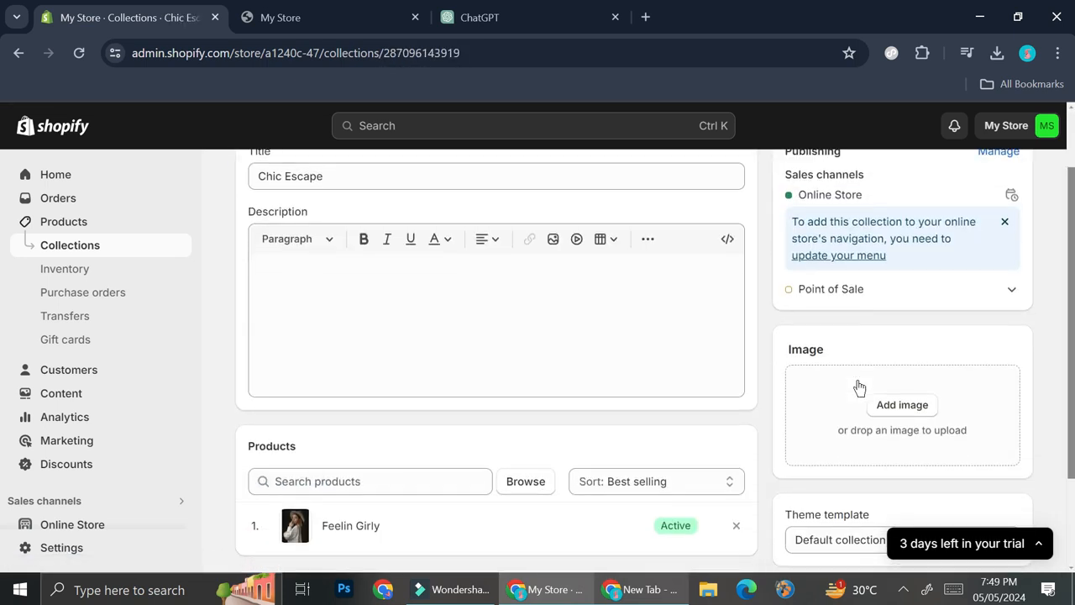
pyautogui.click(889, 407)
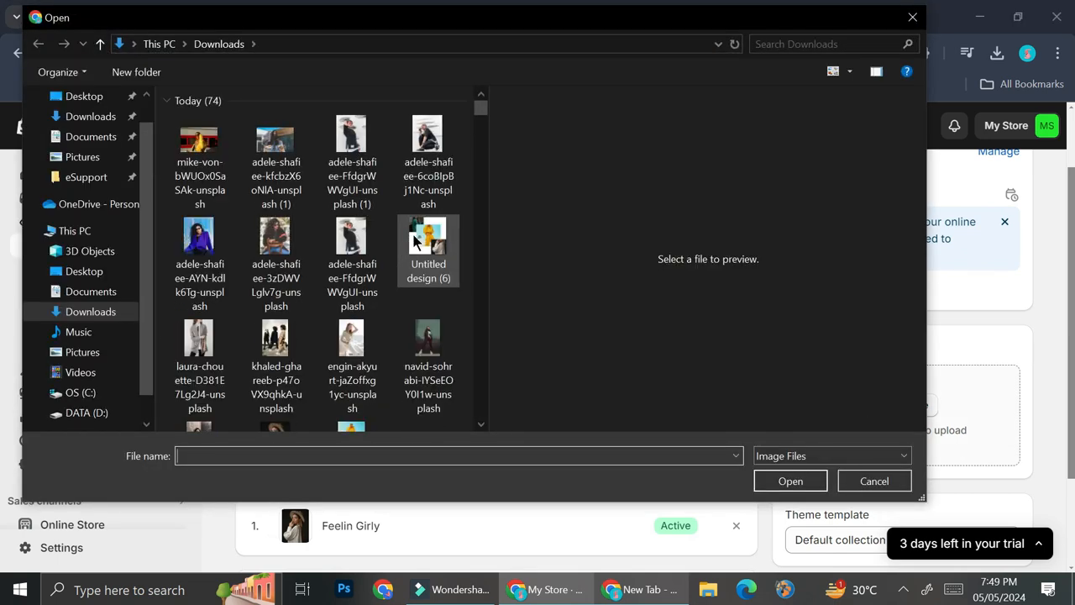
pyautogui.click(365, 344)
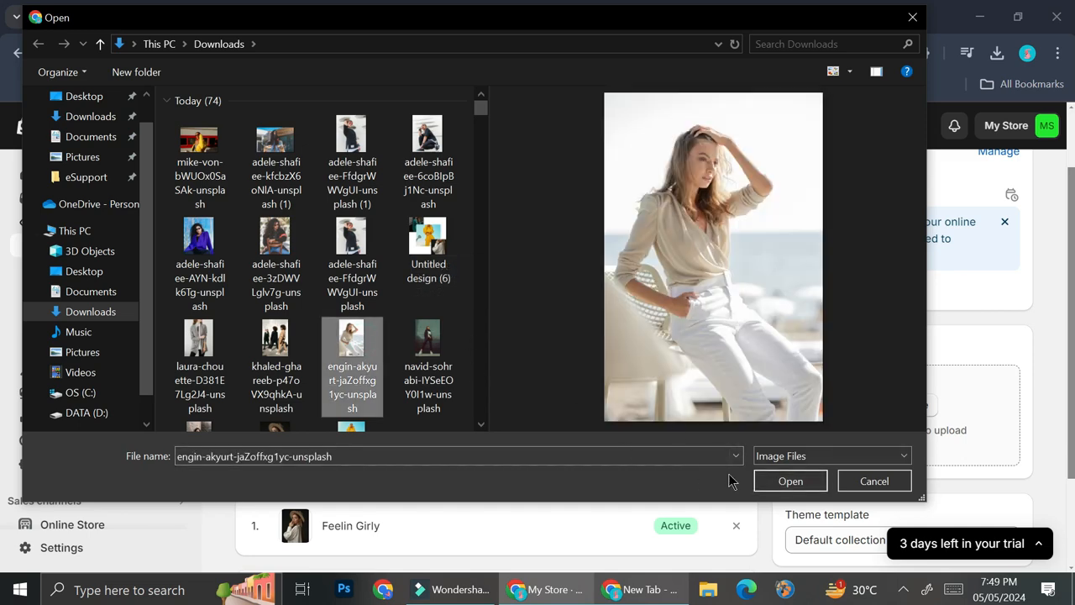
pyautogui.click(786, 481)
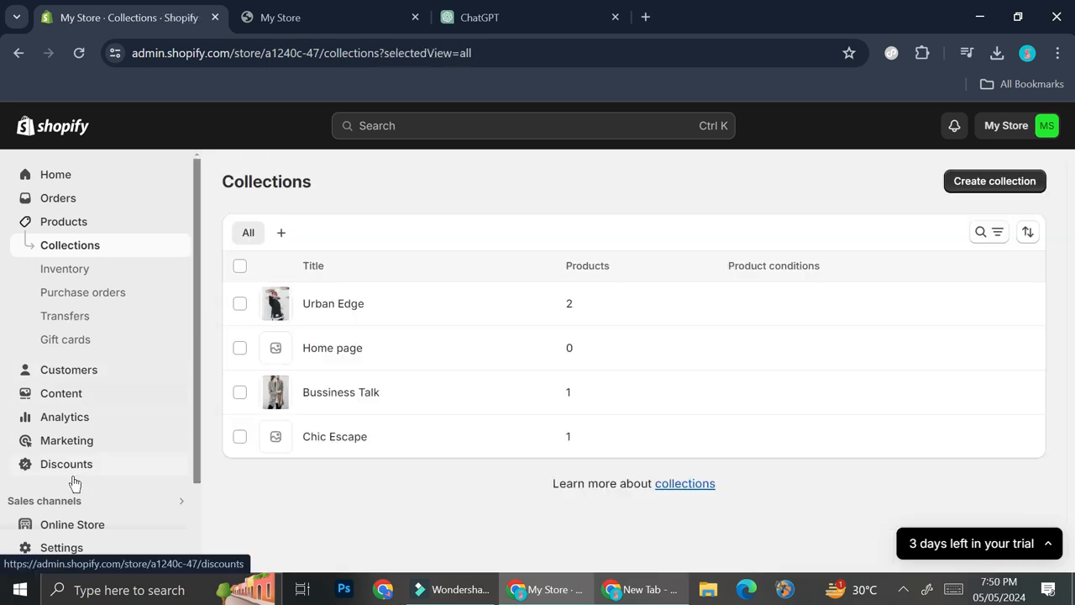
# - Go to the Online Store themes and view the Urban Edge collection's products on the storefront
pyautogui.scroll(-2, 93, 436)
pyautogui.click(89, 440)
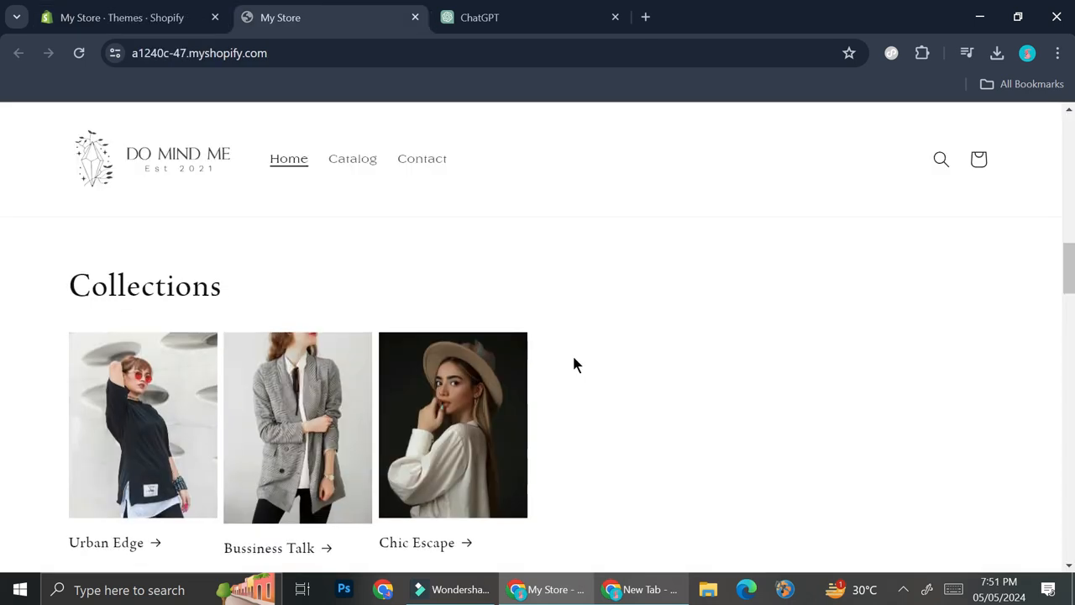
pyautogui.scroll(-1, 572, 353)
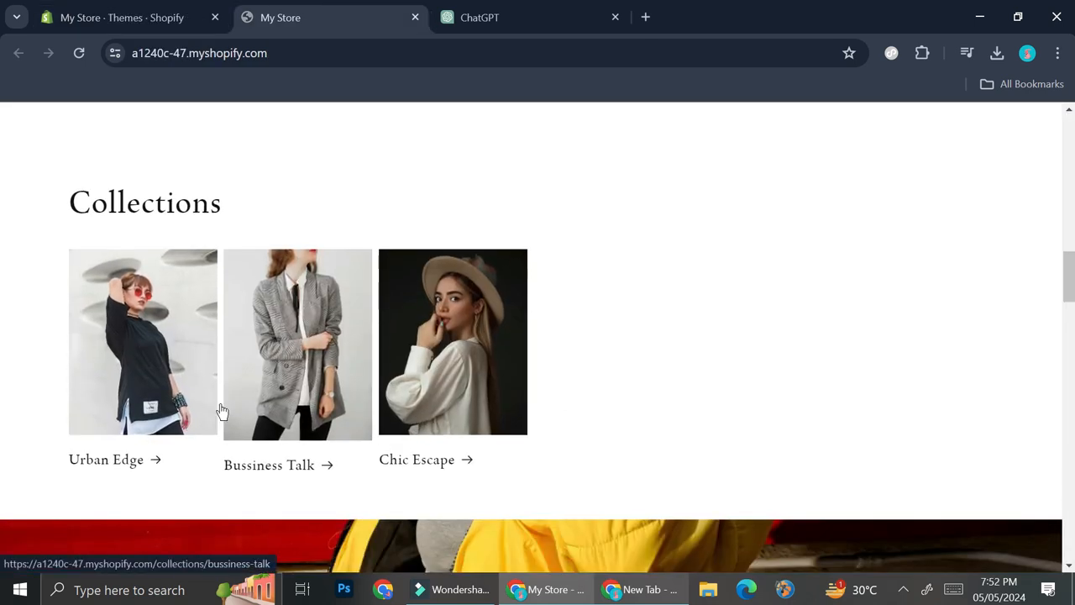
pyautogui.click(157, 409)
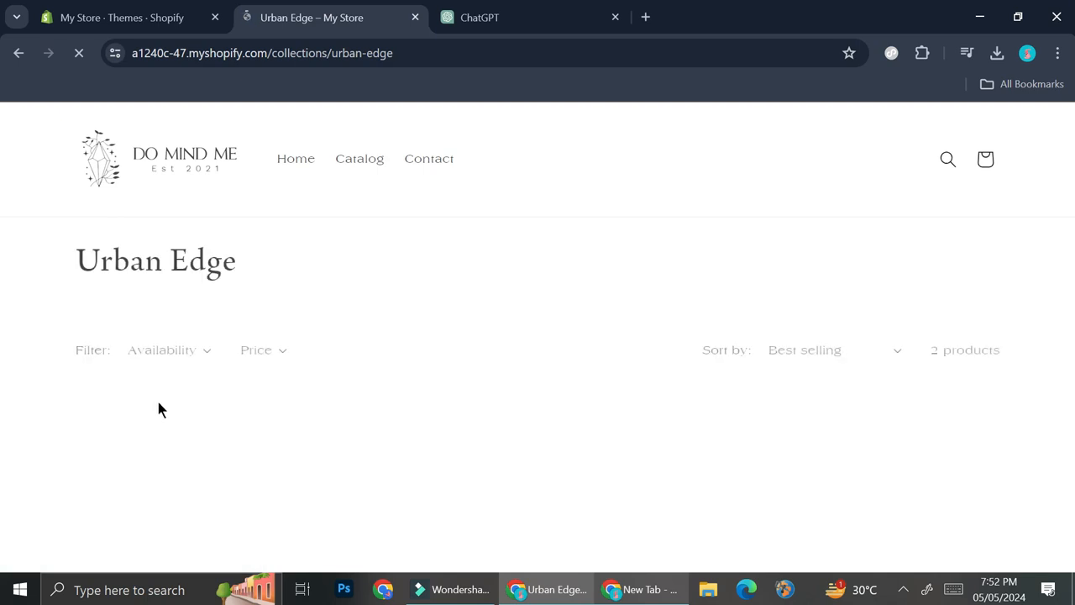
pyautogui.scroll(-3, 285, 416)
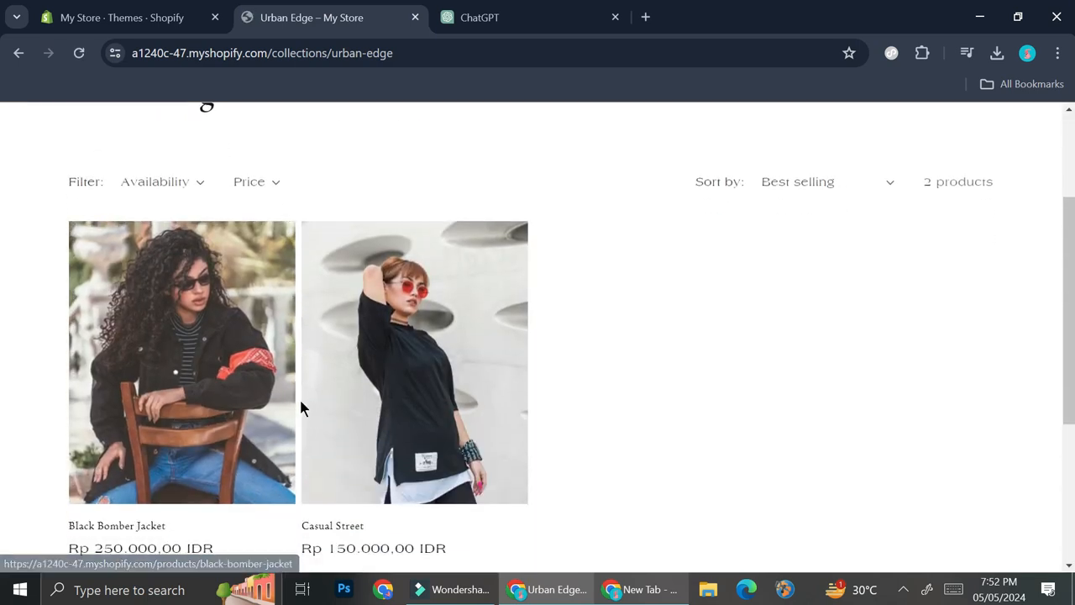
# - Open the Black Bomber Jacket's storefront page, try the Medium, Large and Extra Large sizes, and raise the quantity to 3
pyautogui.click(120, 444)
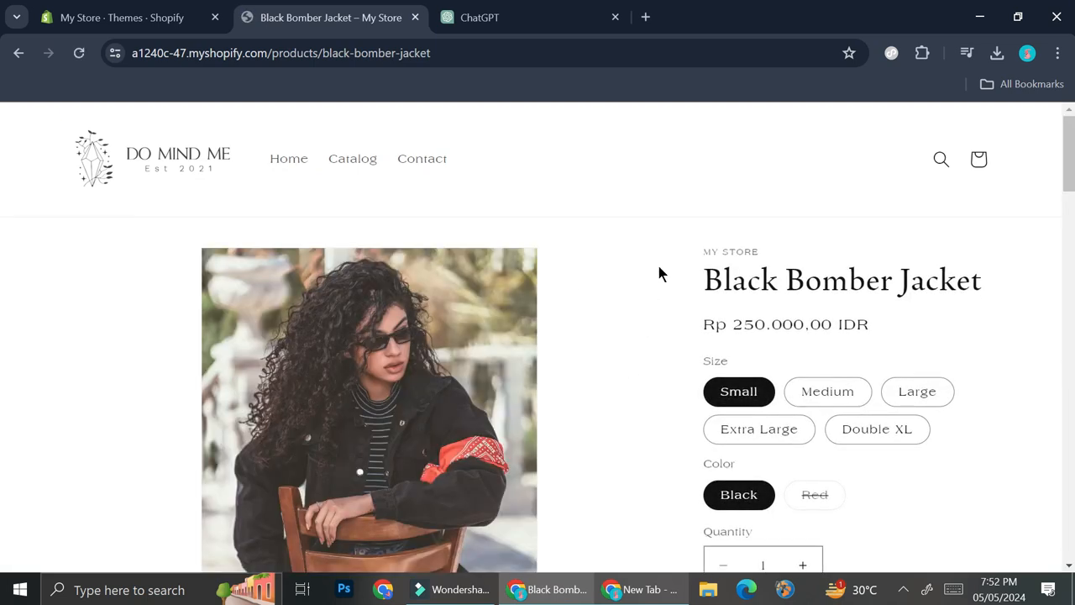
pyautogui.scroll(-1, 762, 259)
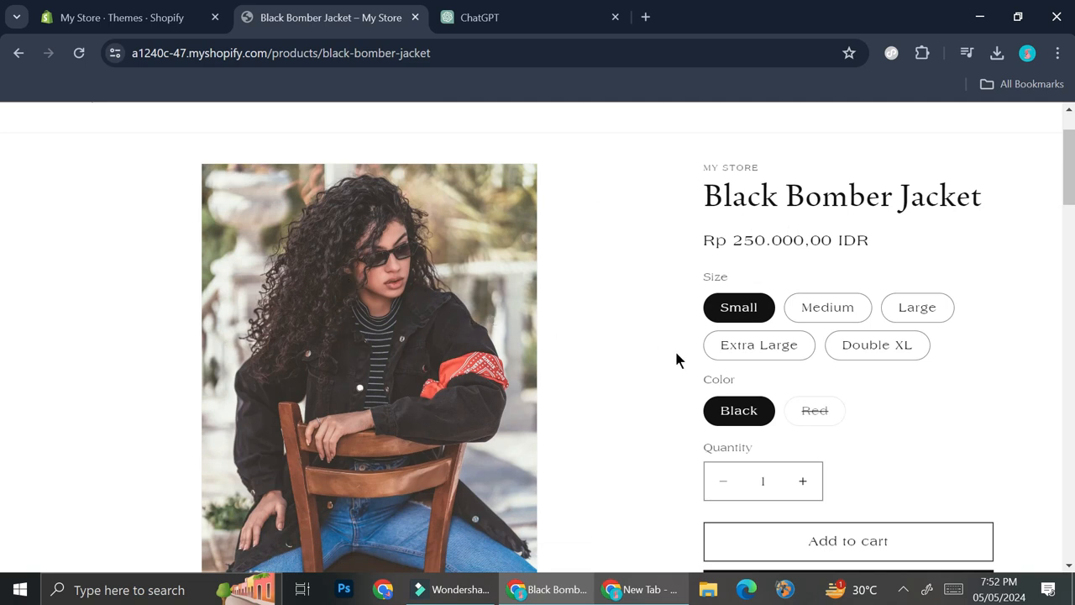
pyautogui.click(820, 320)
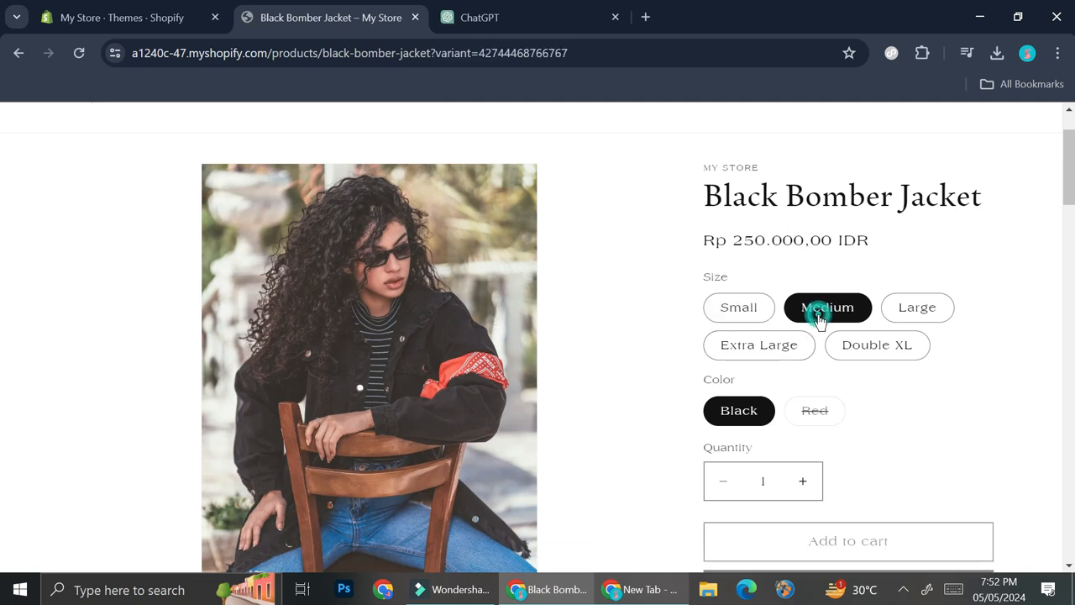
pyautogui.click(908, 316)
pyautogui.click(771, 346)
pyautogui.scroll(-1, 754, 338)
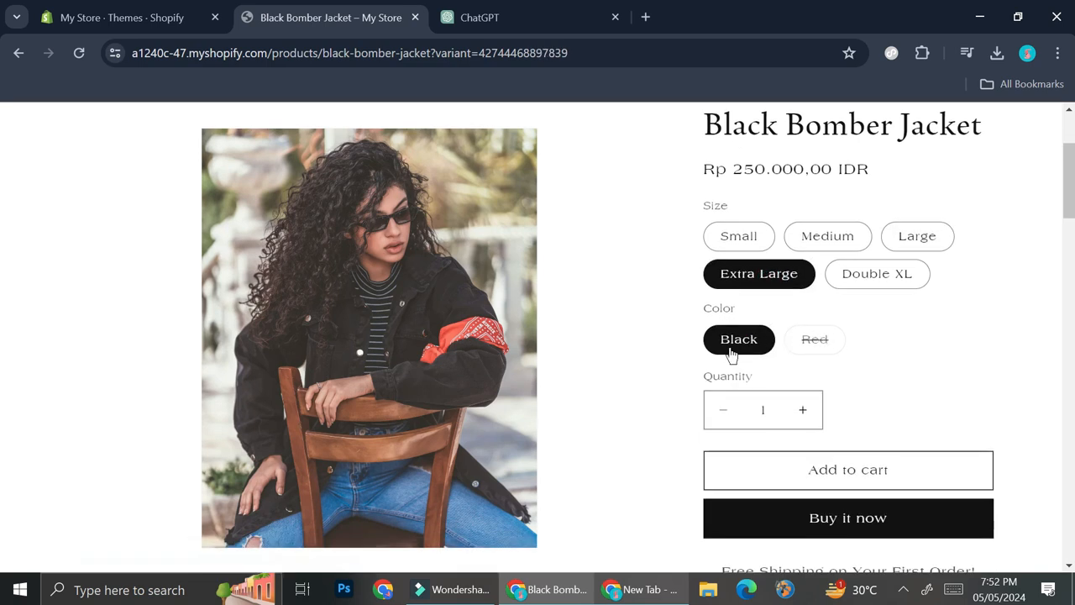
pyautogui.scroll(-2, 758, 385)
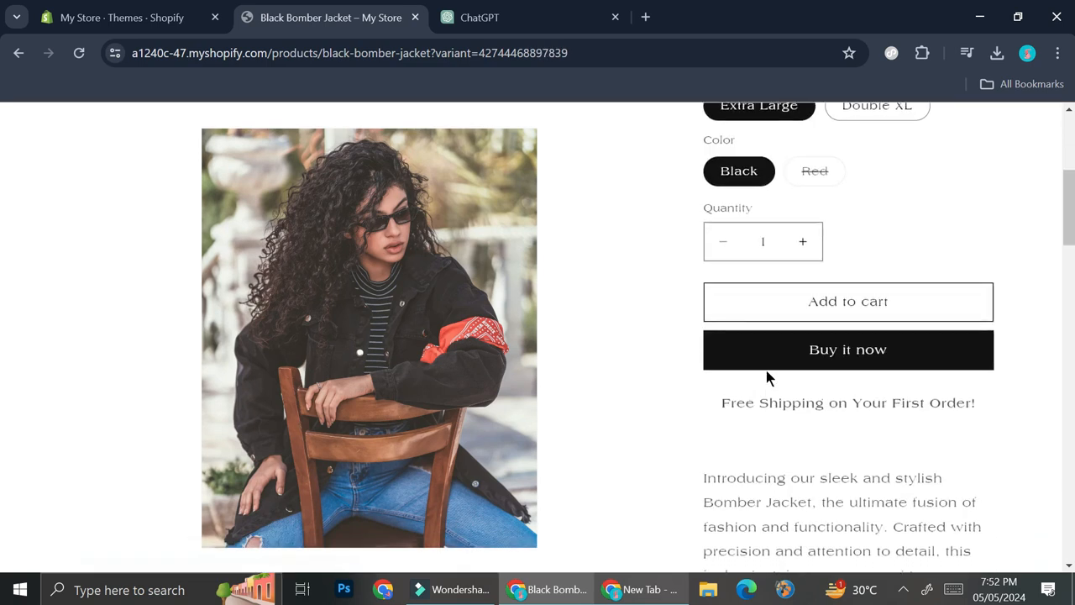
pyautogui.click(804, 248)
pyautogui.click(806, 250)
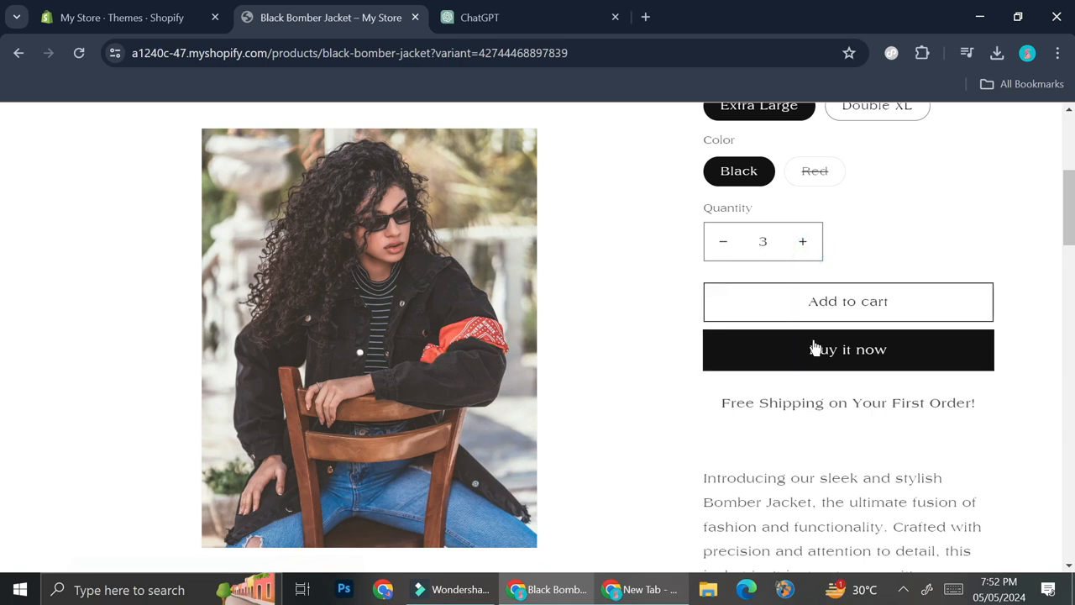
# - Examine the jacket's description and the related product suggestions on its storefront page
pyautogui.scroll(-2, 825, 308)
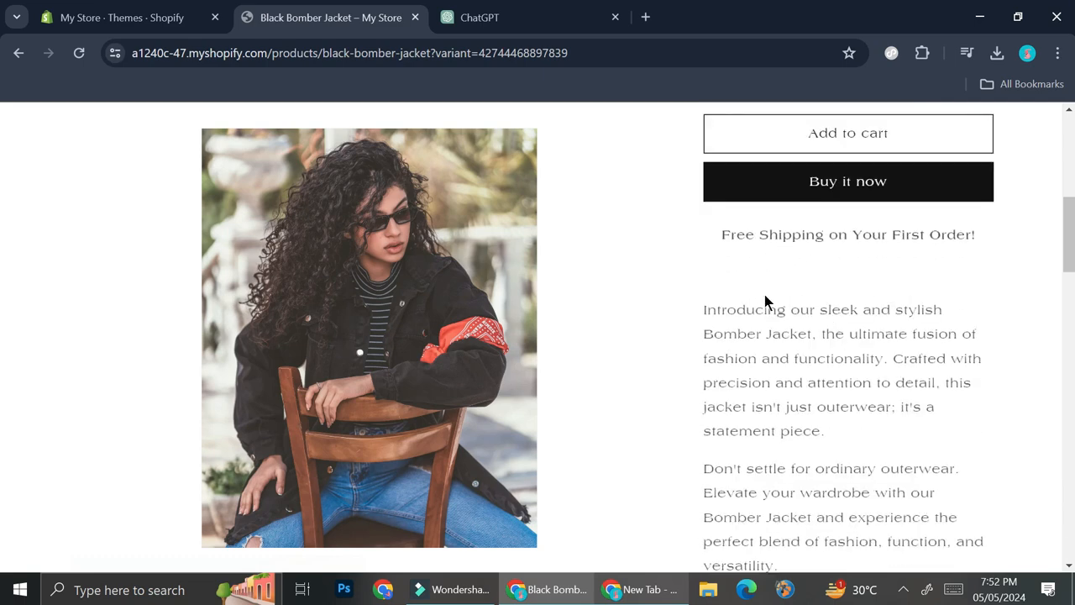
pyautogui.scroll(-9, 765, 295)
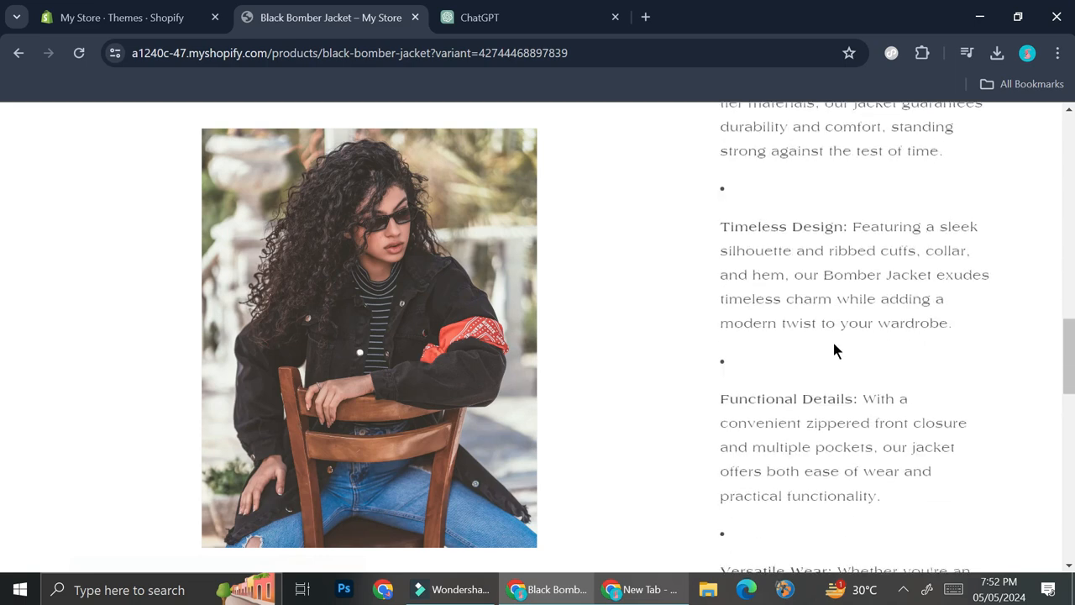
pyautogui.scroll(-10, 834, 350)
pyautogui.scroll(-4, 819, 349)
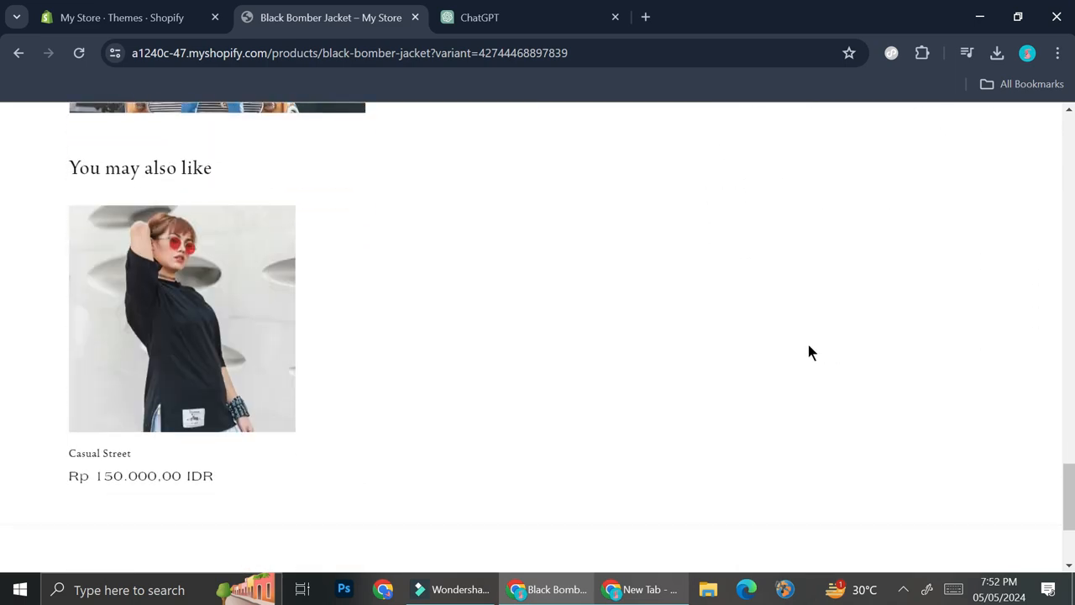
pyautogui.scroll(1, 588, 344)
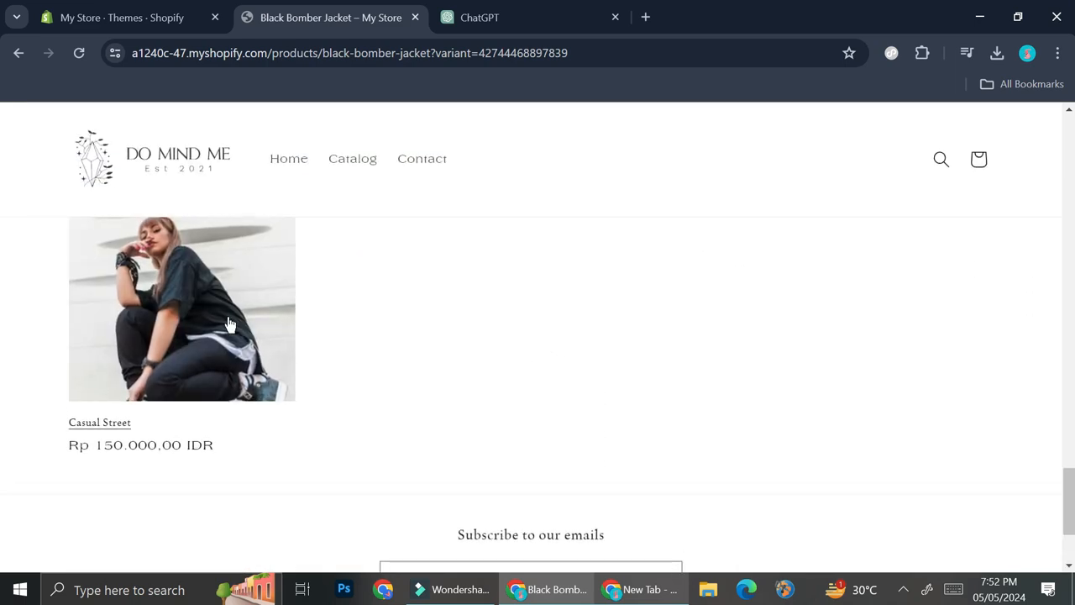
pyautogui.scroll(8, 384, 333)
pyautogui.scroll(10, 414, 359)
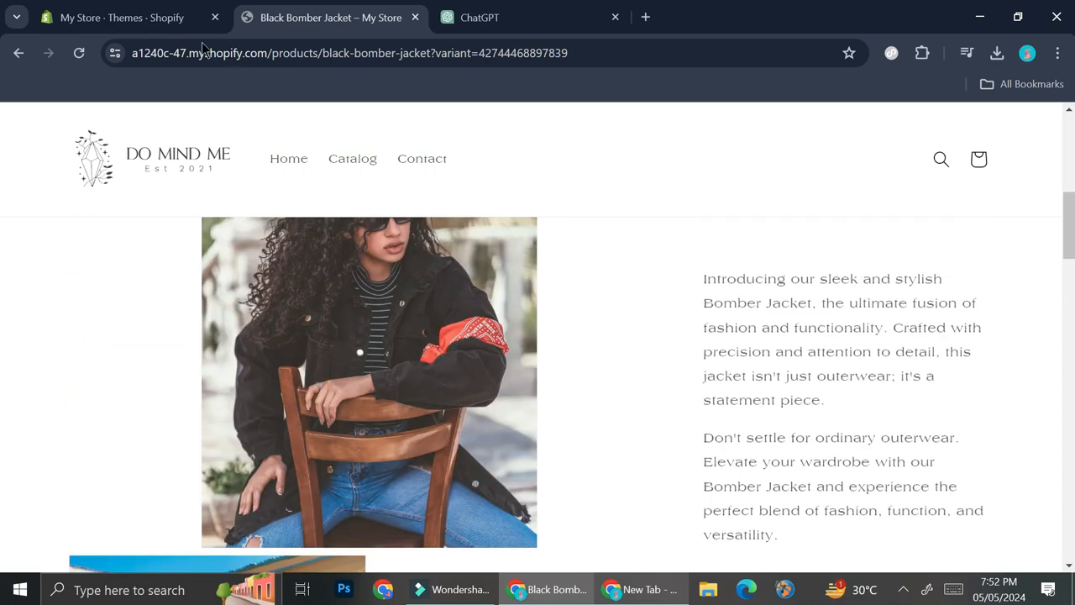
# - Return to the store admin's themes page, collapse the trial notice, and open the Dawn theme for customizing
pyautogui.click(164, 17)
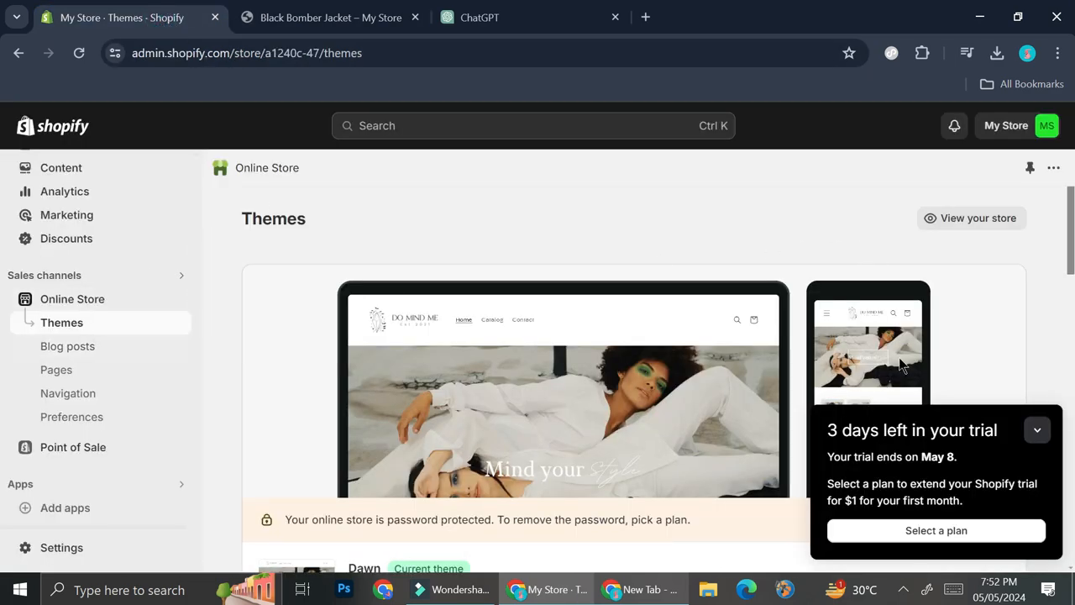
pyautogui.click(1038, 429)
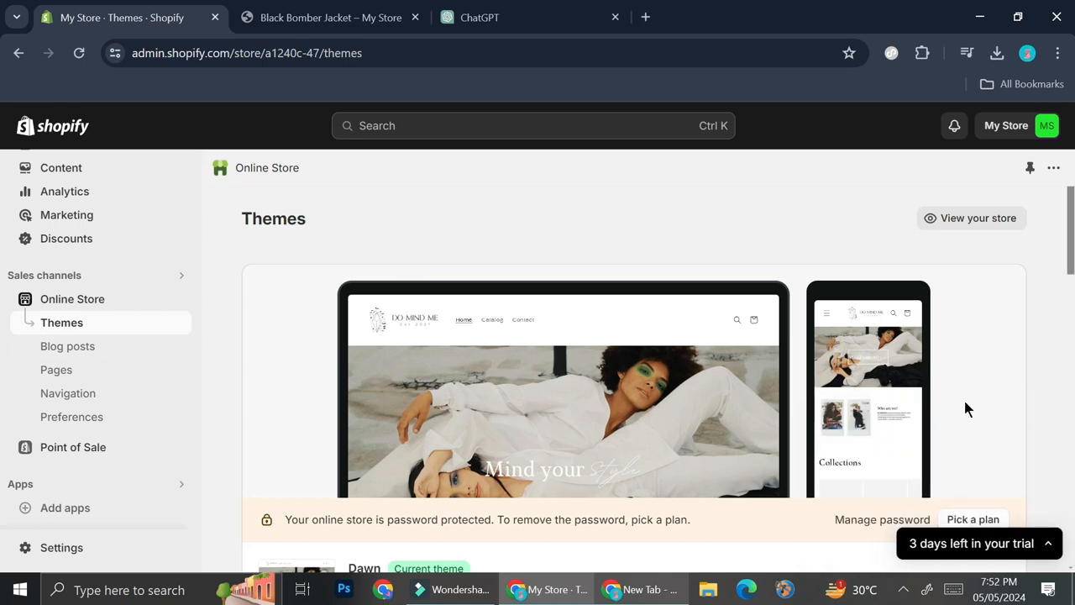
pyautogui.scroll(-2, 953, 458)
pyautogui.click(975, 421)
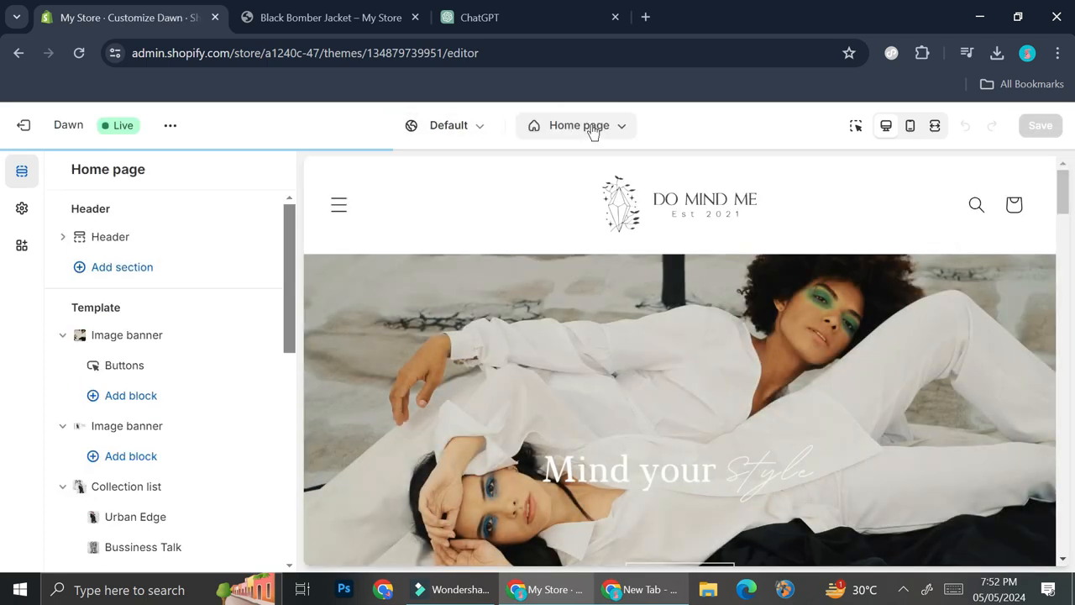
# - Switch the theme editor from the home page to the Default product template
pyautogui.click(581, 128)
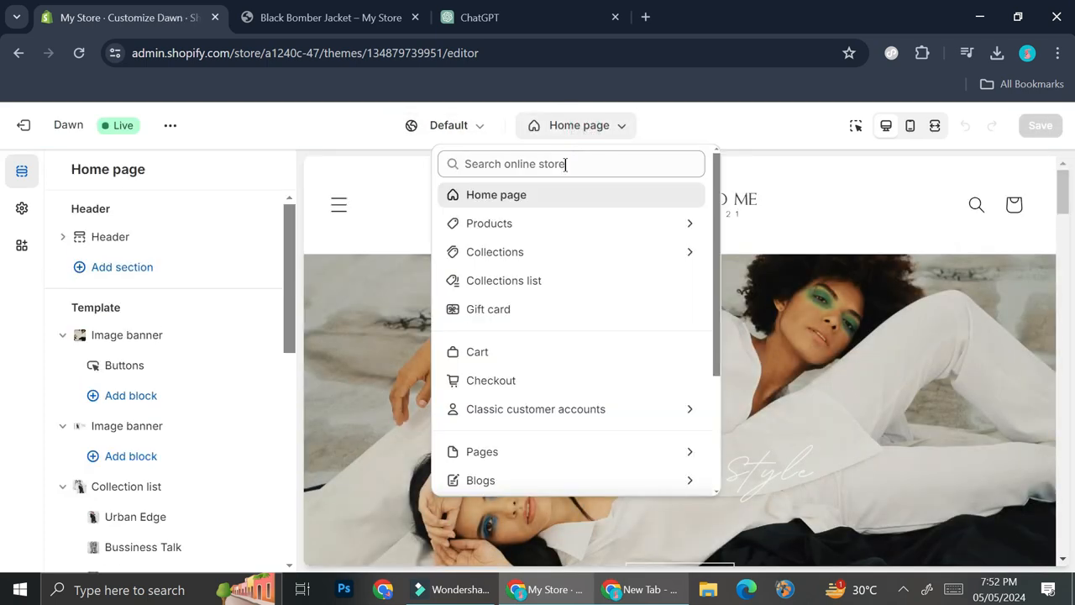
pyautogui.click(529, 227)
pyautogui.click(567, 255)
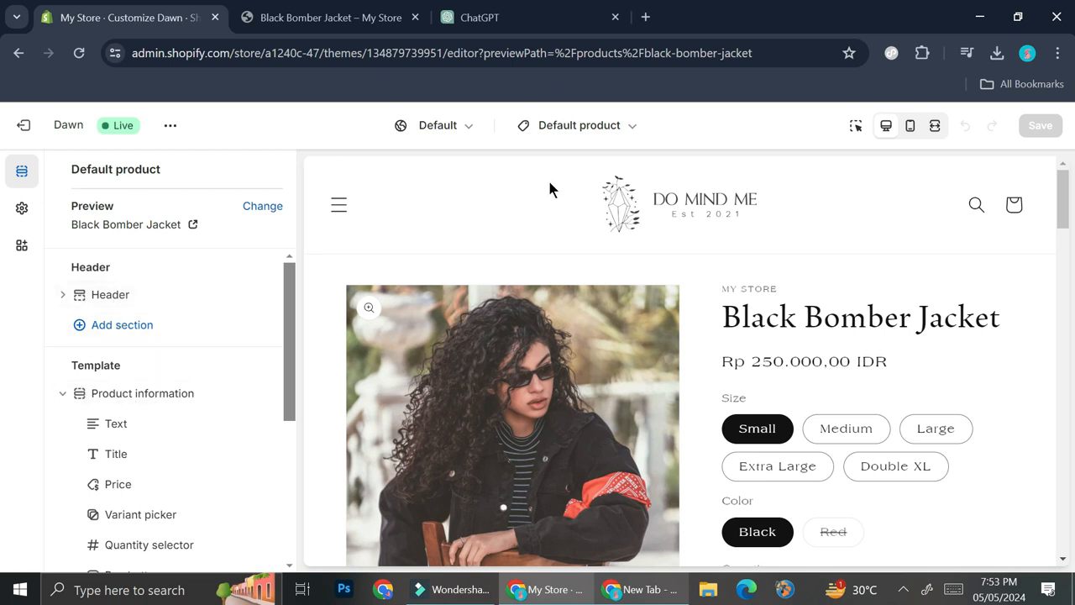
# - Try Scheme 4 as the Product information section's color scheme, review it in the page preview, and restore Scheme 1
pyautogui.scroll(-1, 543, 193)
pyautogui.click(139, 402)
pyautogui.click(161, 339)
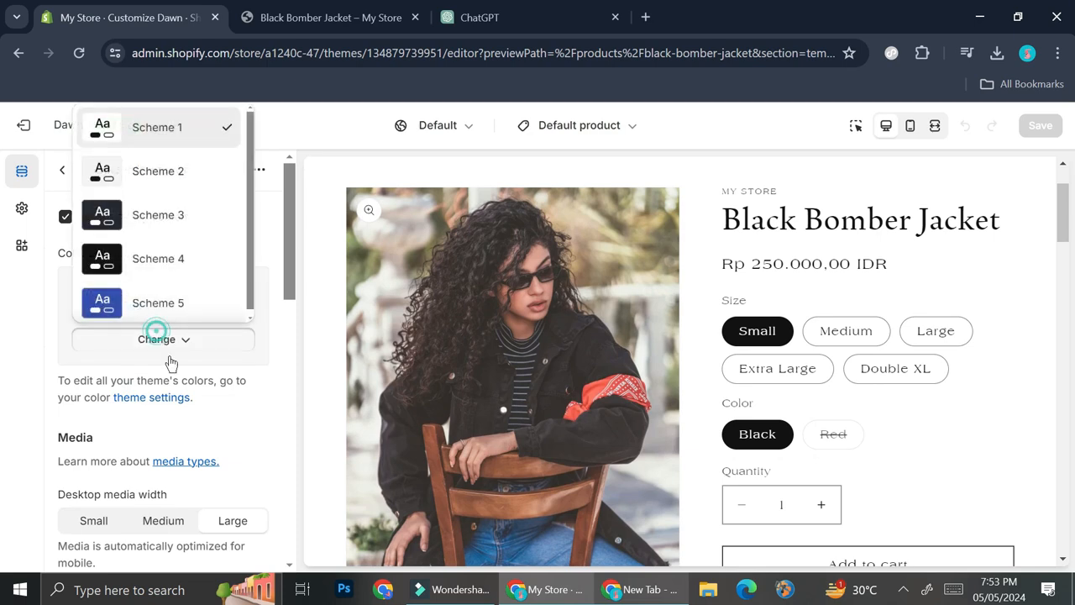
pyautogui.click(155, 265)
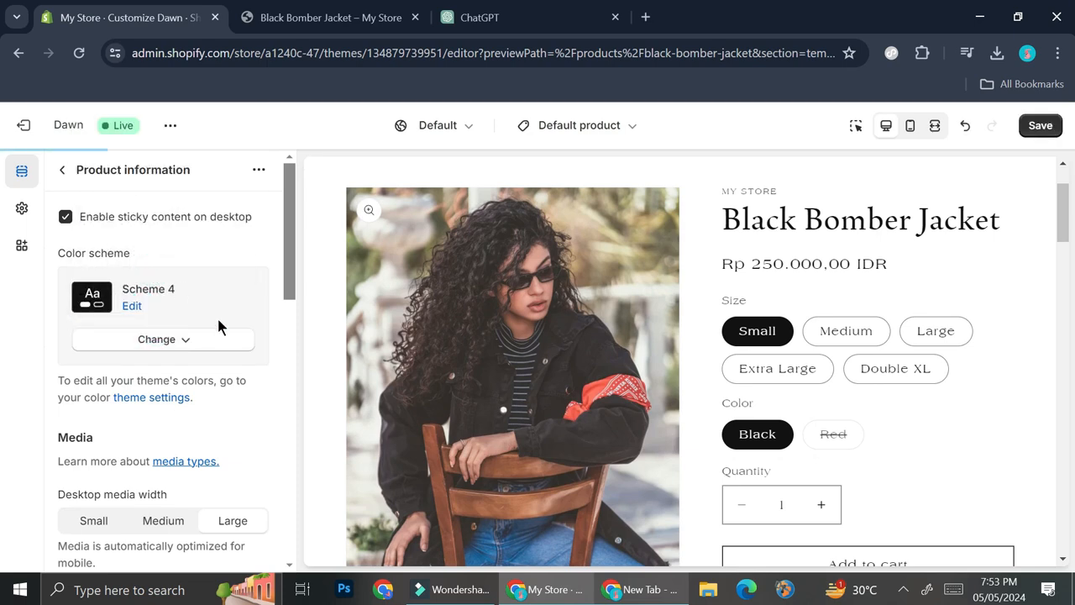
pyautogui.scroll(-8, 658, 292)
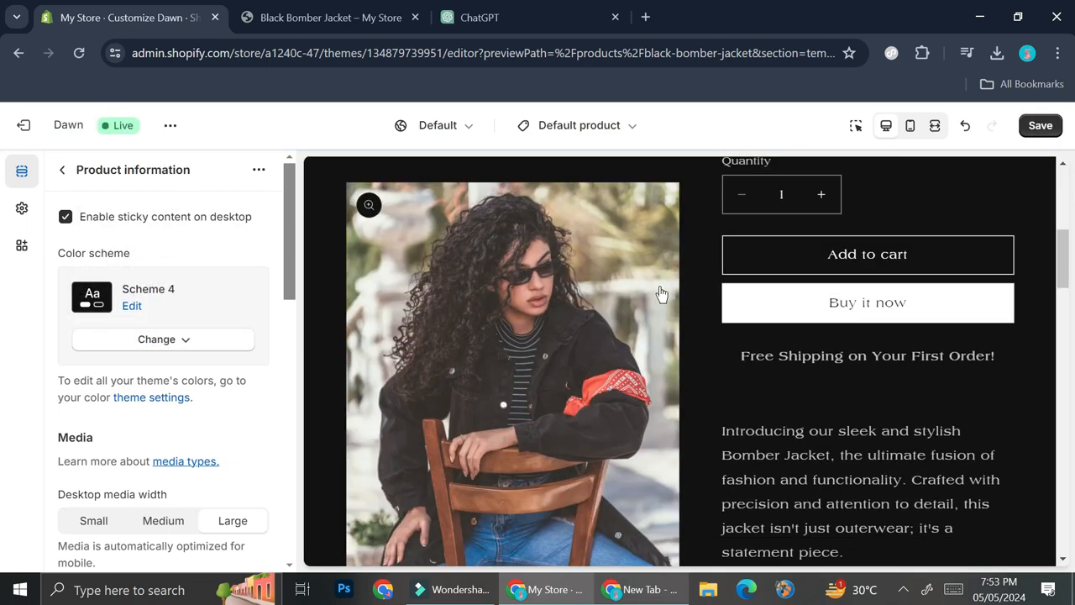
pyautogui.click(204, 344)
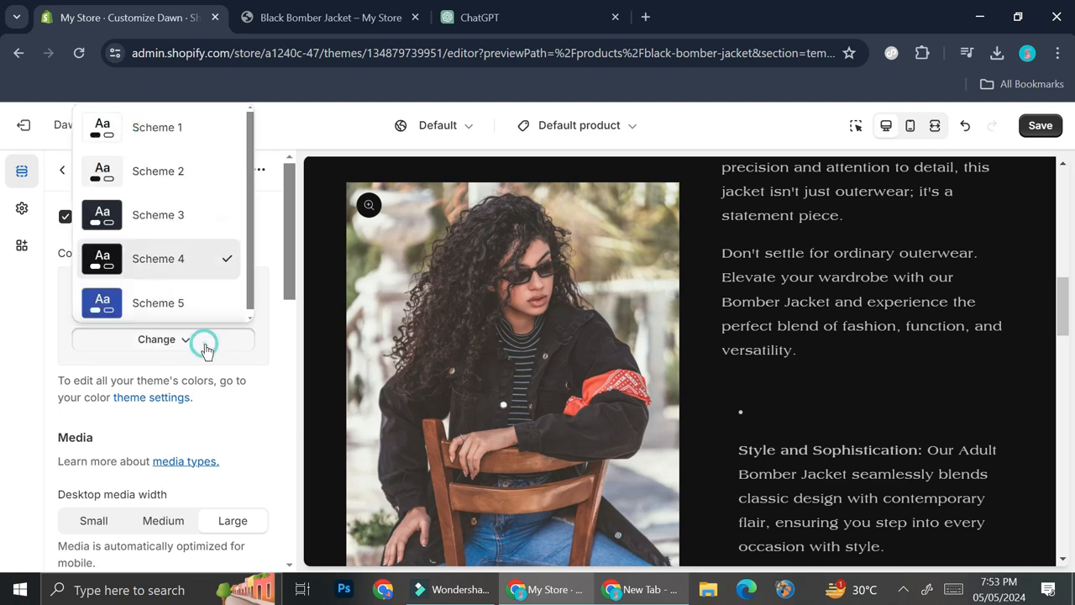
pyautogui.click(174, 137)
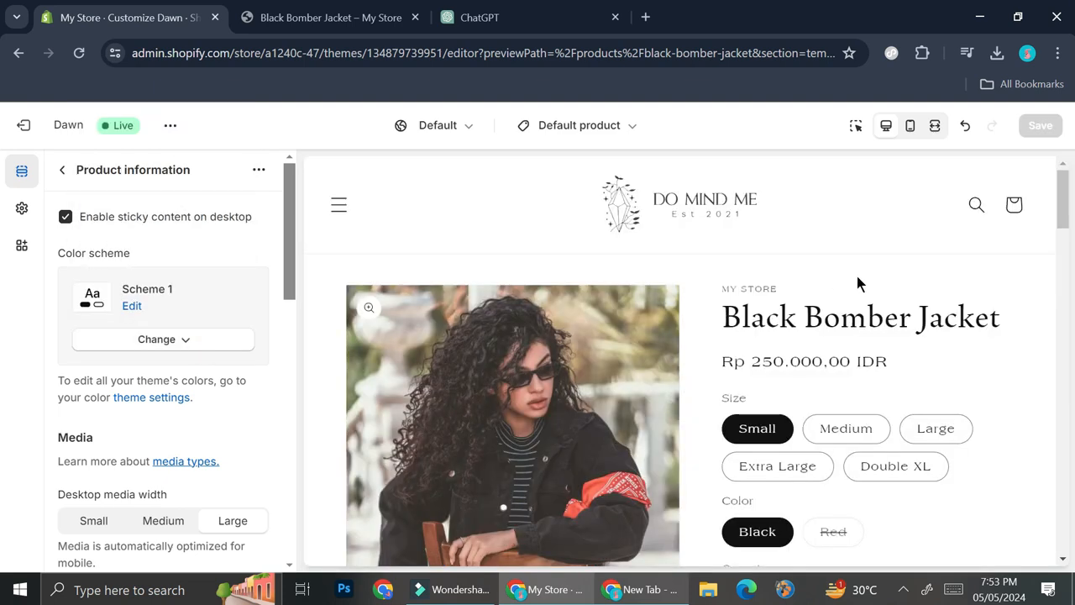